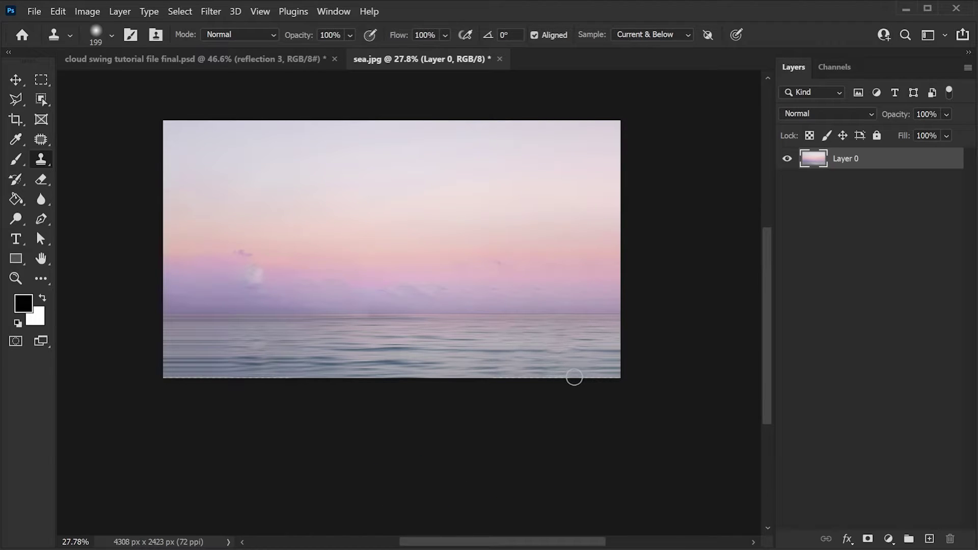
# - Add a Hue/Saturation adjustment layer with Saturation about -57 and Lightness -31
pyautogui.scroll(1, 538, 391)
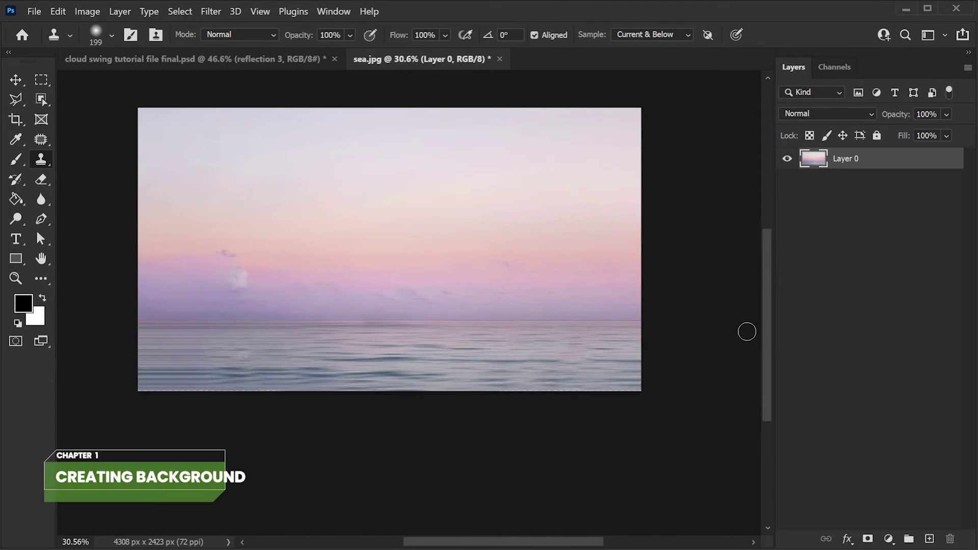
pyautogui.moveTo(768, 342); pyautogui.dragTo(769, 324)
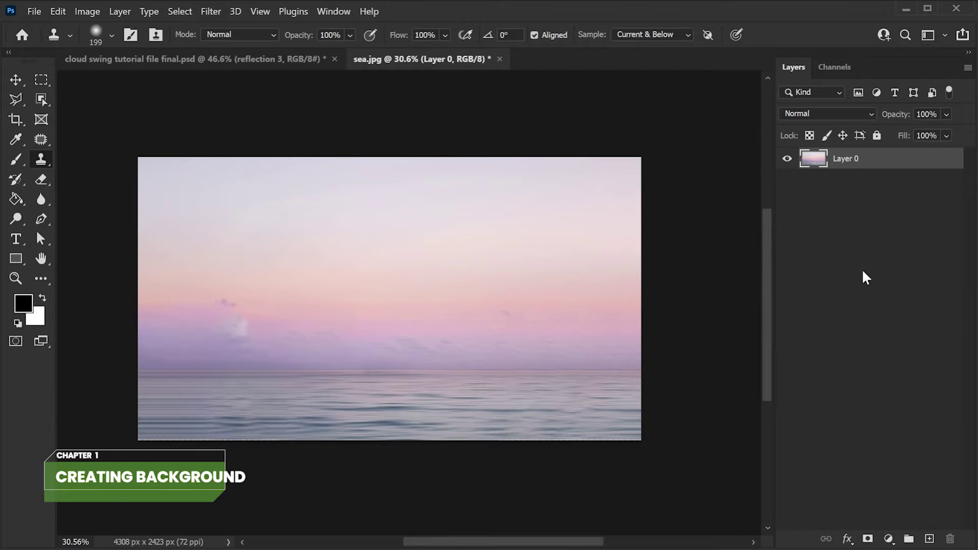
pyautogui.click(887, 539)
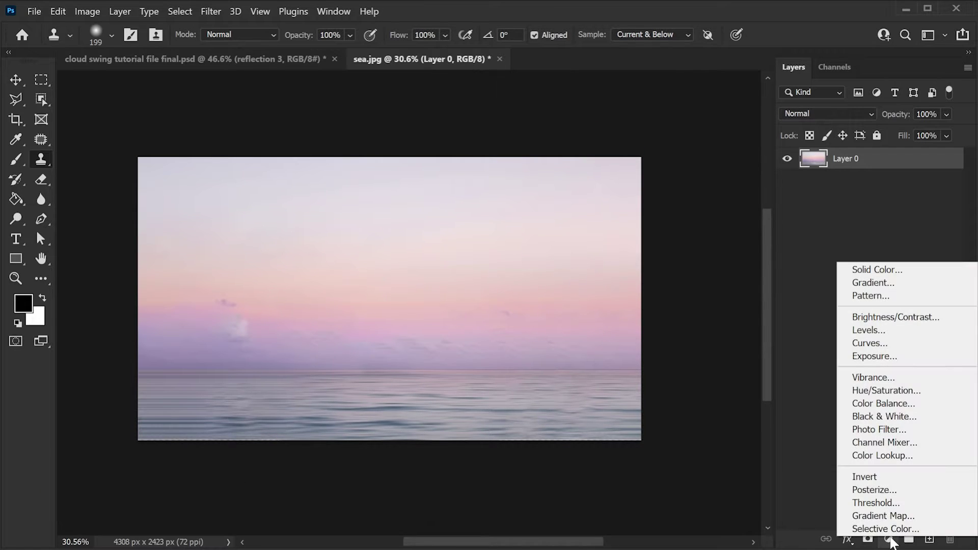
pyautogui.click(908, 391)
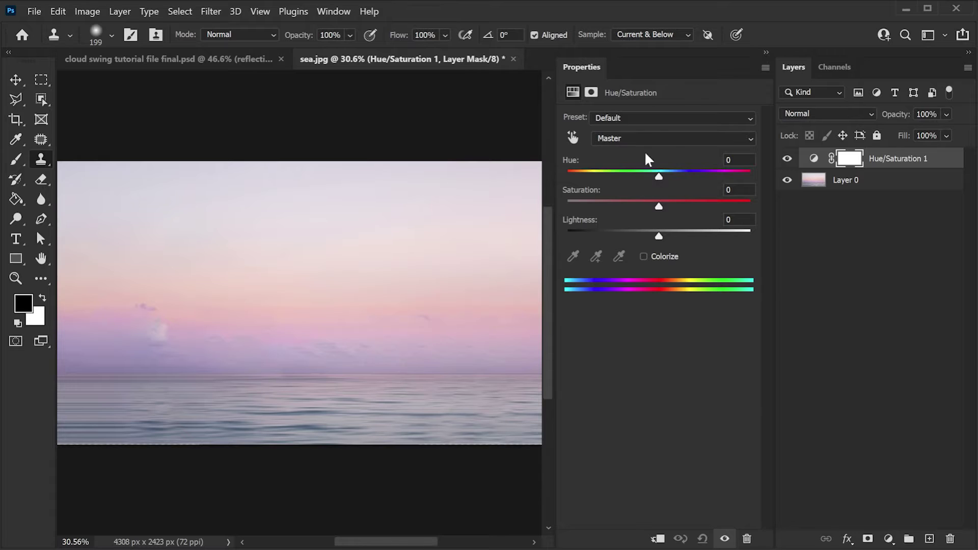
pyautogui.moveTo(658, 207); pyautogui.dragTo(606, 208)
pyautogui.moveTo(607, 209); pyautogui.dragTo(609, 212)
pyautogui.moveTo(659, 237); pyautogui.dragTo(630, 234)
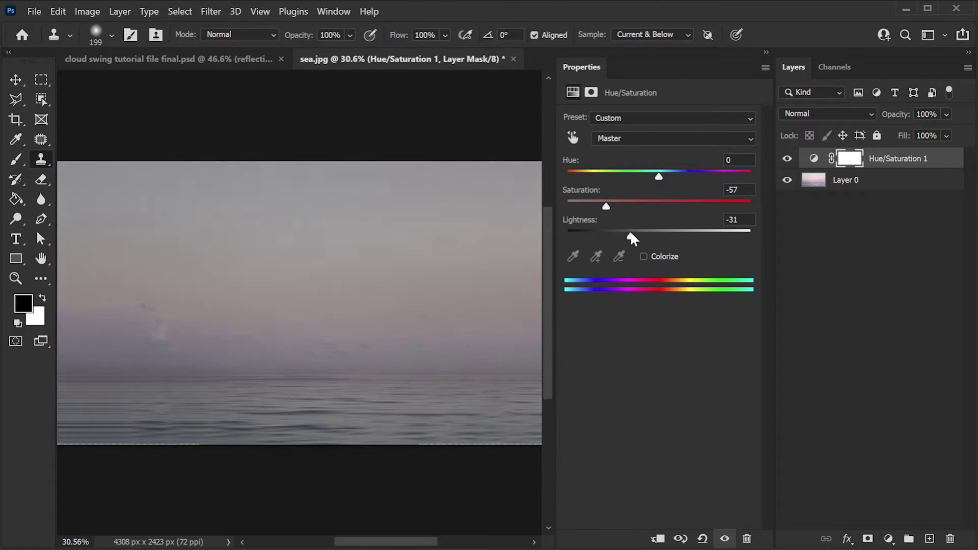
# - Set the Hue/Saturation layer to Luminosity blend mode and compare it on and off
pyautogui.click(766, 52)
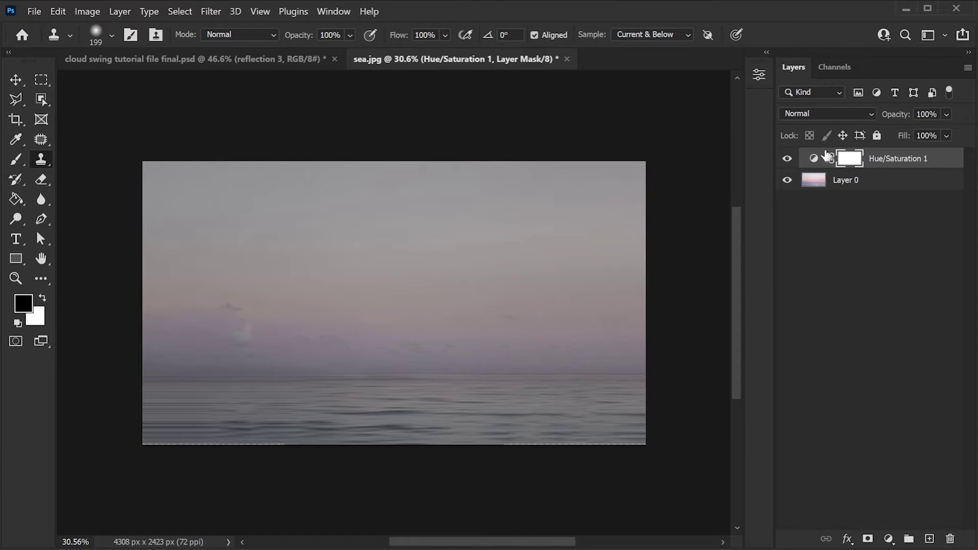
pyautogui.click(824, 113)
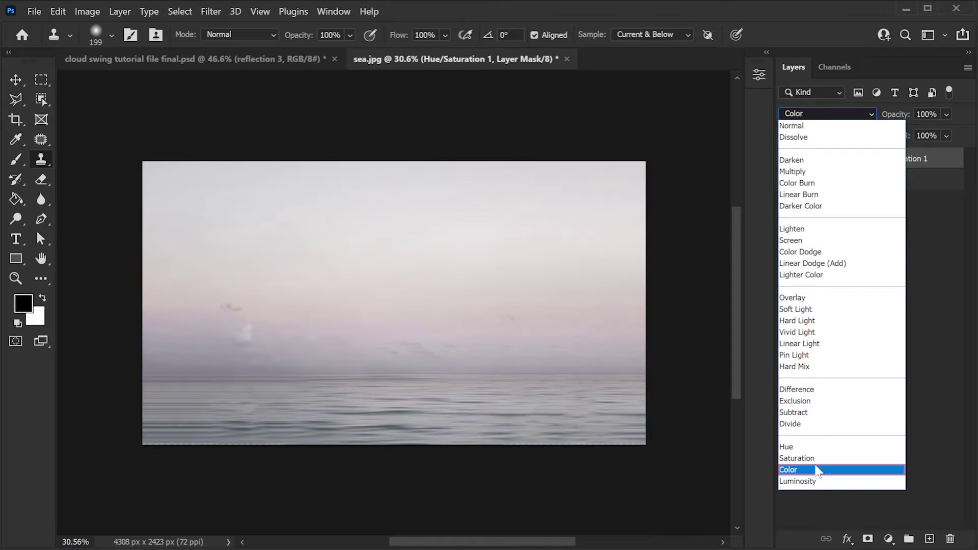
pyautogui.click(814, 481)
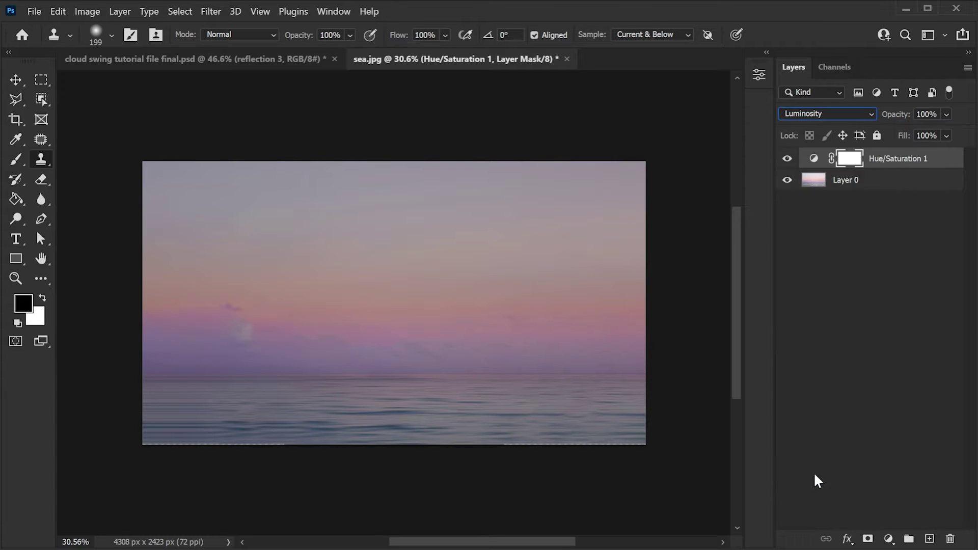
pyautogui.click(787, 159)
# - On a new layer, paint a white 480 px, 0% hardness stroke across the horizon
pyautogui.click(930, 537)
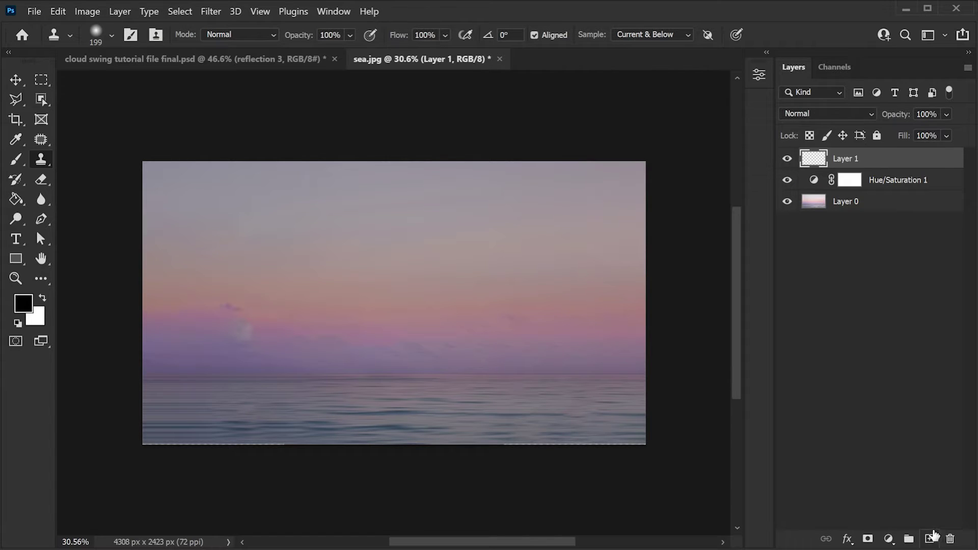
pyautogui.click(15, 159)
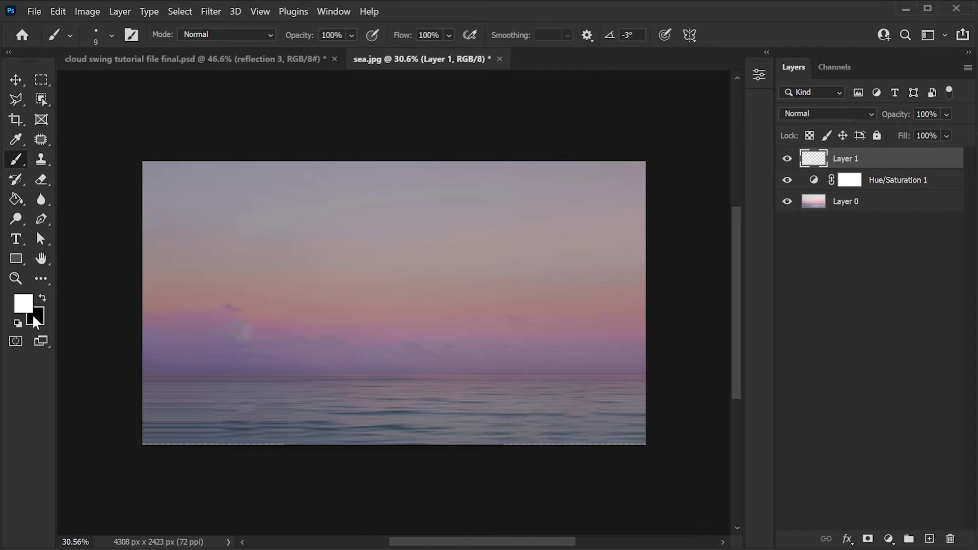
pyautogui.rightClick(230, 288)
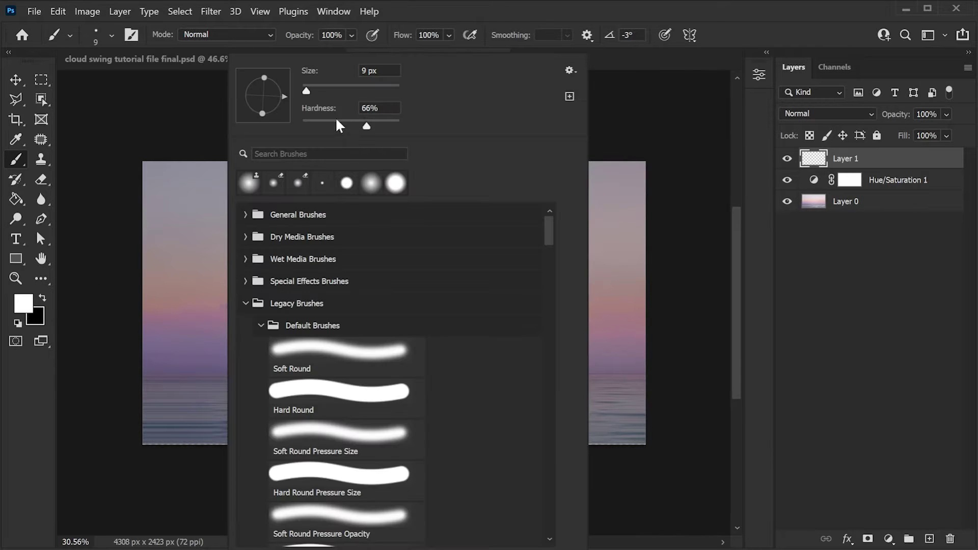
pyautogui.moveTo(367, 127)
pyautogui.mouseDown()
pyautogui.moveTo(277, 119)
pyautogui.moveTo(330, 91)
pyautogui.moveTo(389, 93)
pyautogui.mouseUp()
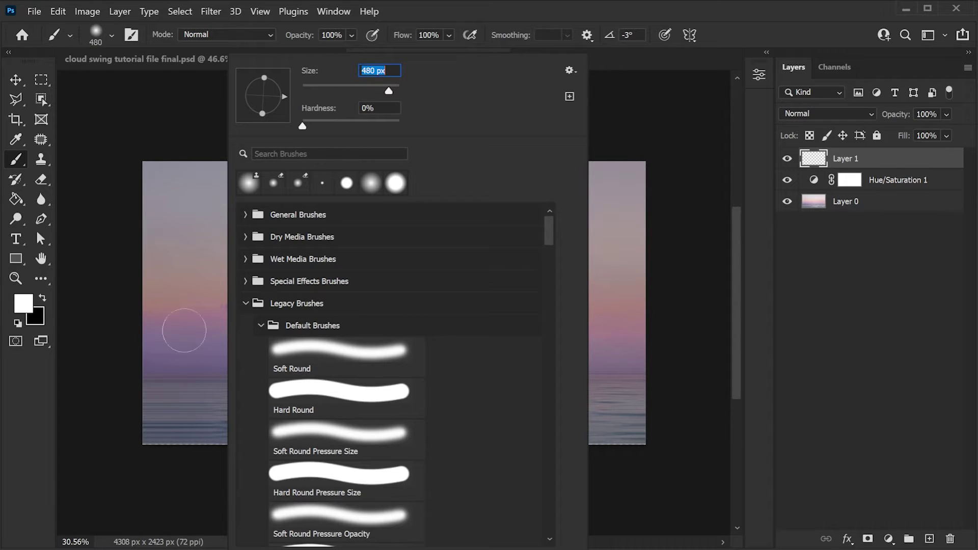
pyautogui.click(136, 377)
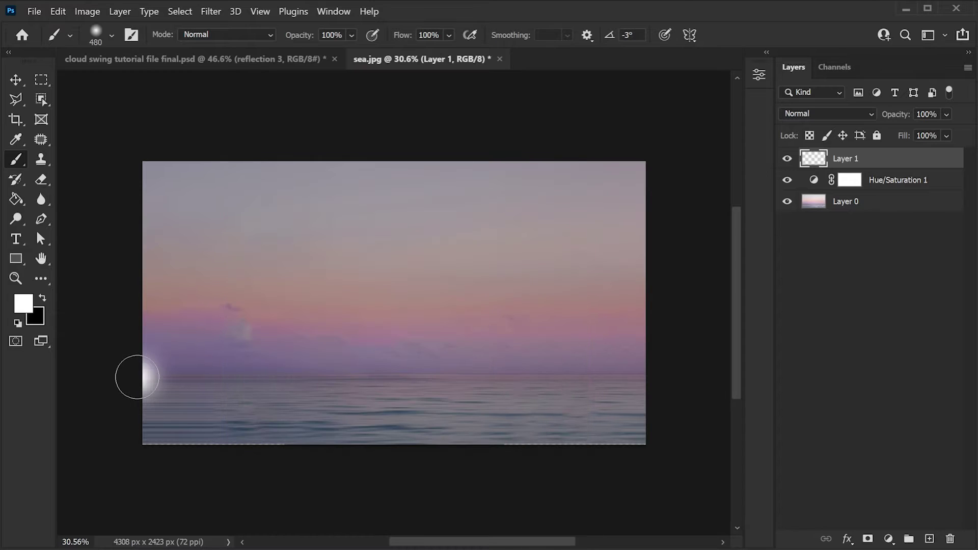
pyautogui.hotkey('ctrl', 'z')
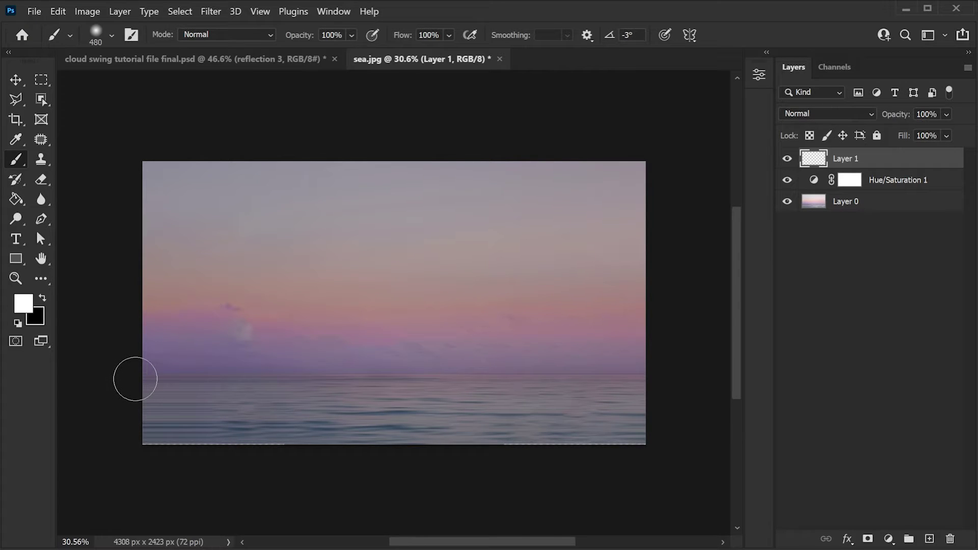
pyautogui.moveTo(136, 376); pyautogui.dragTo(675, 363)
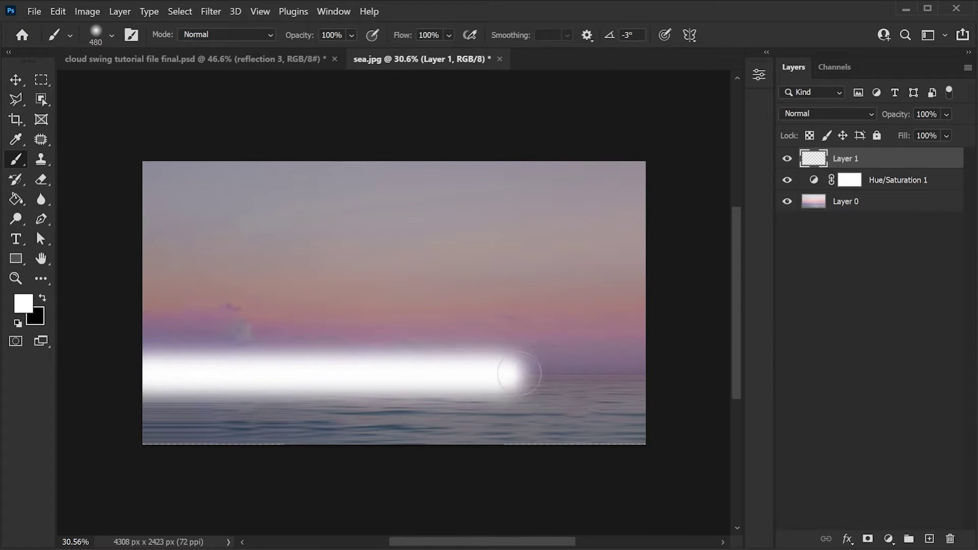
# - Apply a Gaussian Blur of about 156 px radius to the white band
pyautogui.click(205, 11)
pyautogui.moveTo(219, 188)
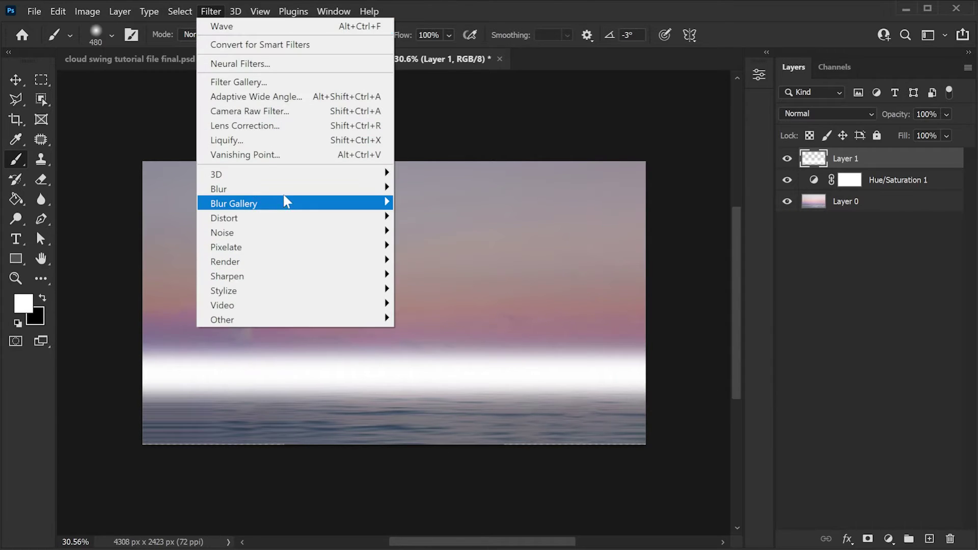
pyautogui.click(448, 246)
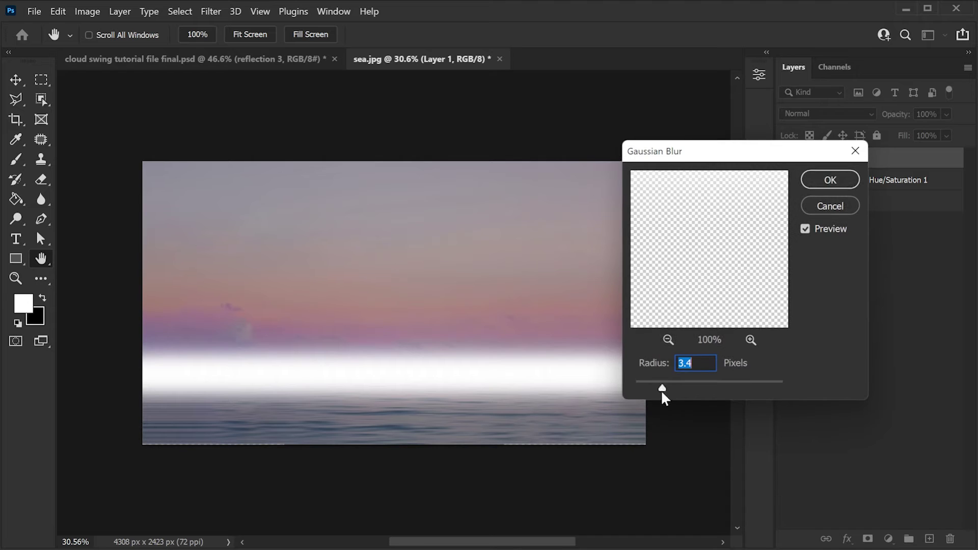
pyautogui.moveTo(662, 390); pyautogui.dragTo(745, 389)
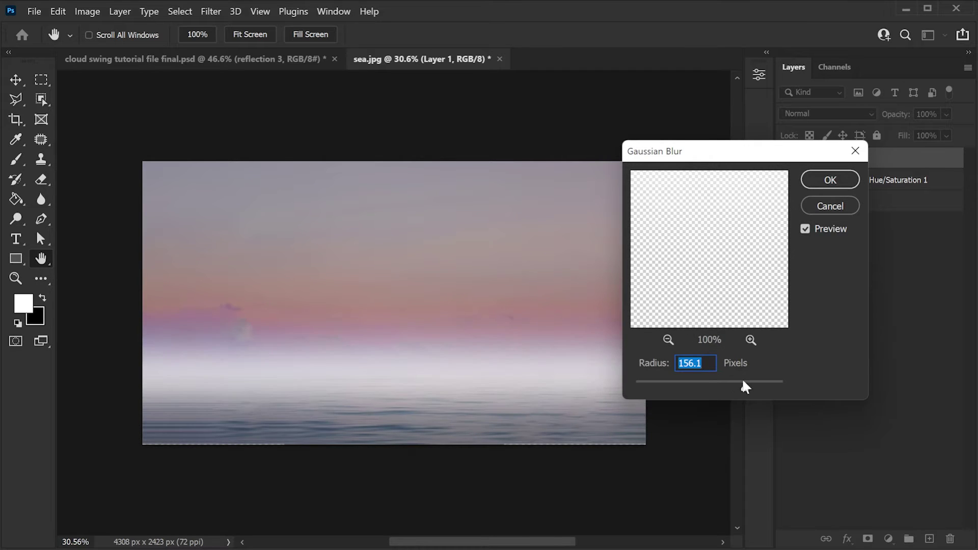
pyautogui.click(839, 180)
pyautogui.press('b')
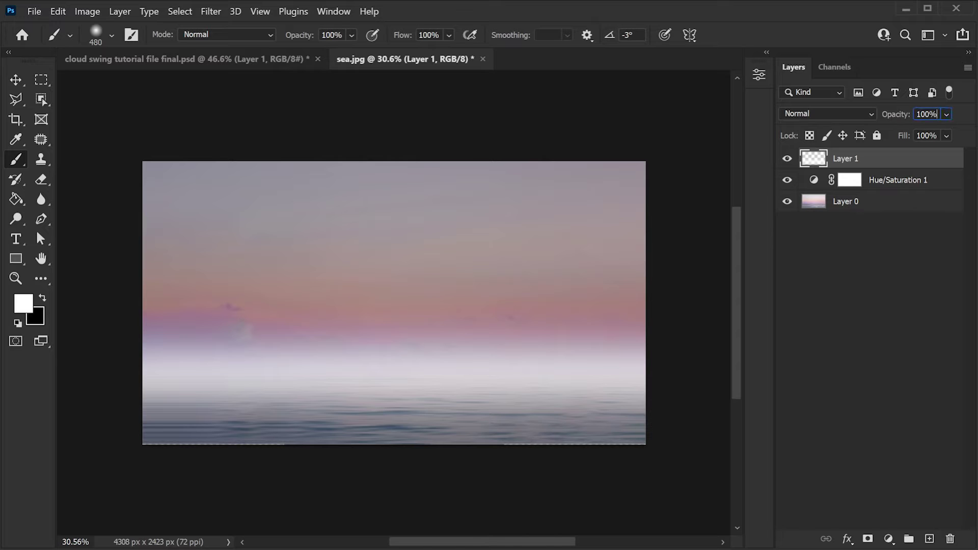
# - Set Layer 1 opacity to 80%
pyautogui.click(936, 114)
pyautogui.write('80')
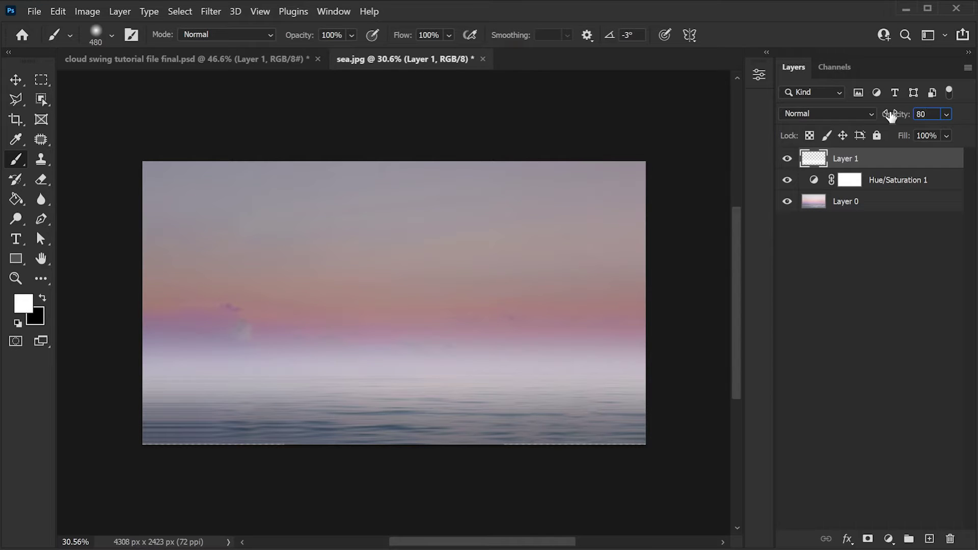
pyautogui.press('Return')
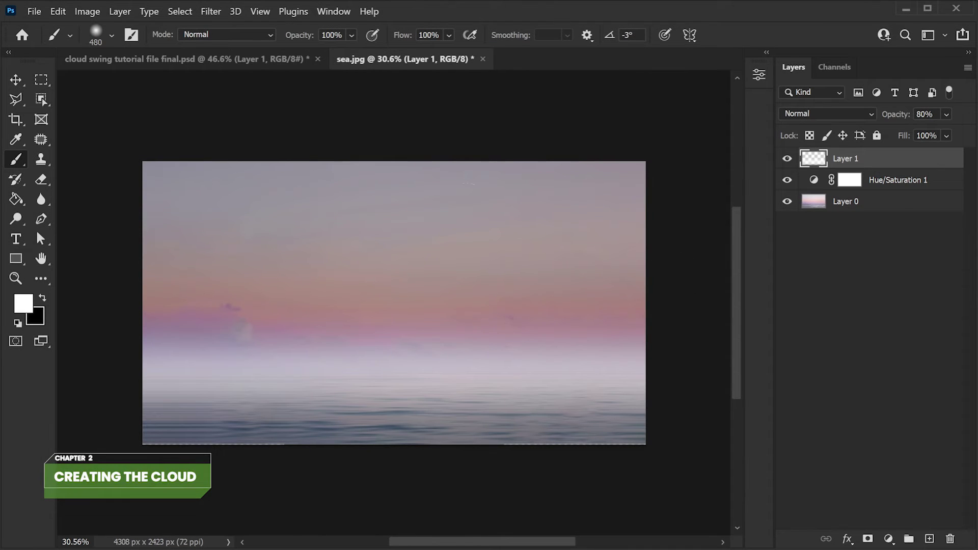
# - Place the white cloud PNG as an embedded image
pyautogui.click(34, 12)
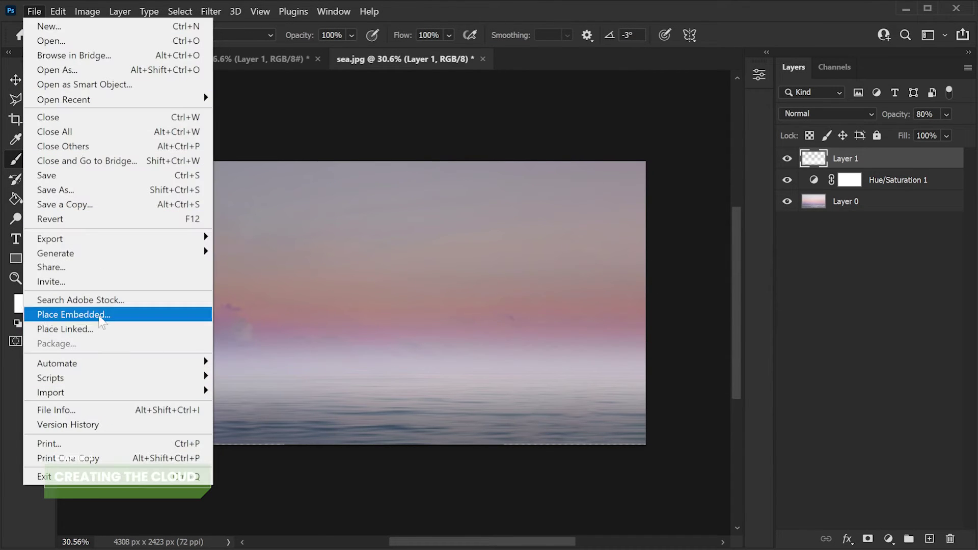
pyautogui.click(74, 314)
pyautogui.click(312, 125)
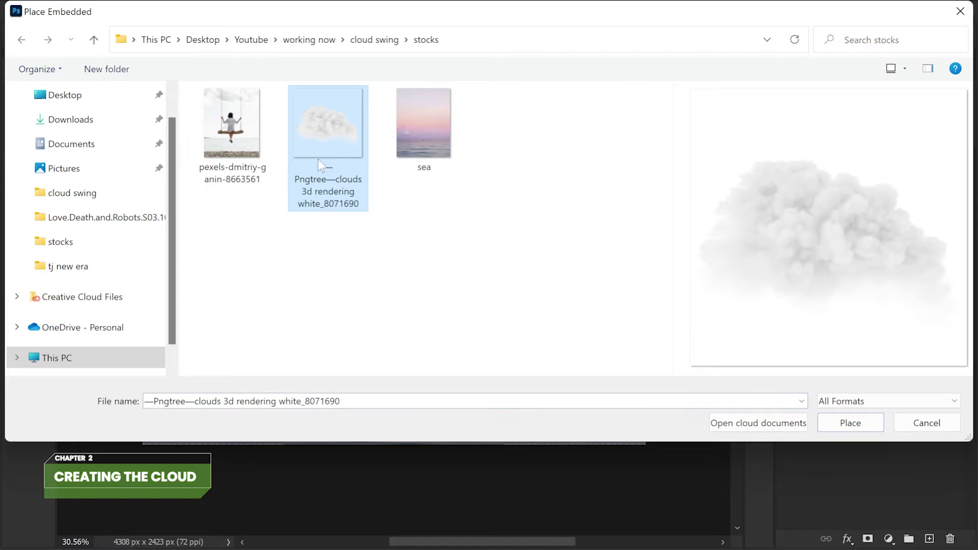
pyautogui.click(836, 421)
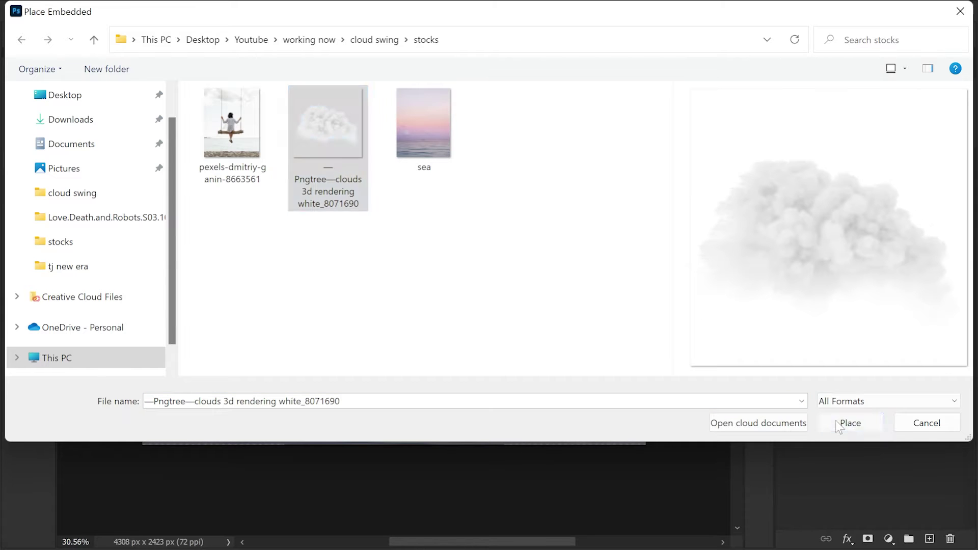
# - Move the cloud up into the sky and scale it to about 90%
pyautogui.scroll(2, 412, 333)
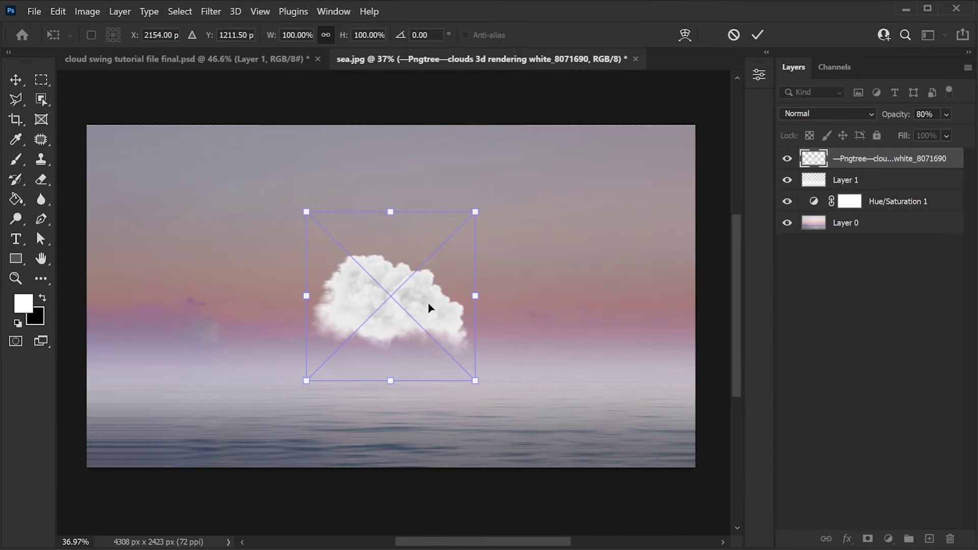
pyautogui.moveTo(430, 307); pyautogui.dragTo(439, 205)
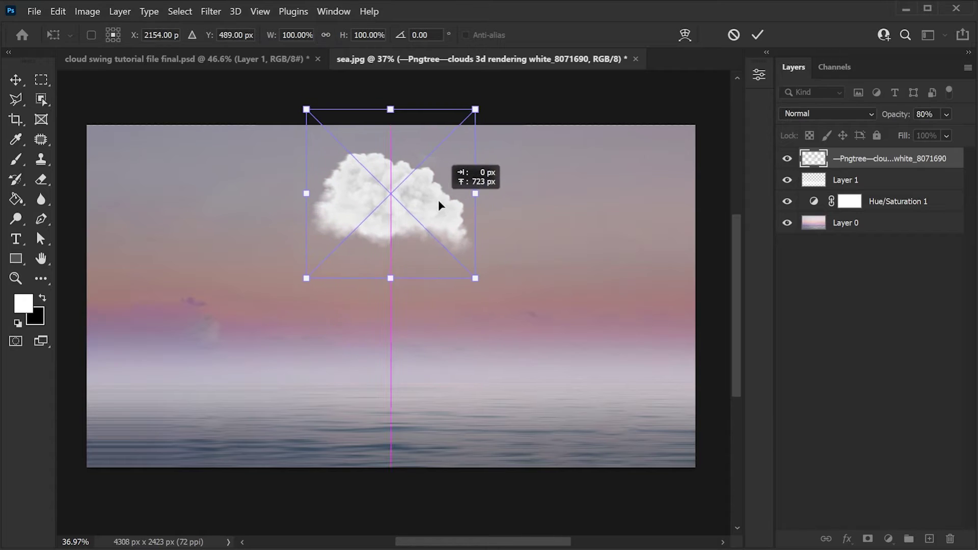
pyautogui.moveTo(475, 275)
pyautogui.mouseDown()
pyautogui.moveTo(437, 193)
pyautogui.moveTo(469, 273)
pyautogui.mouseUp()
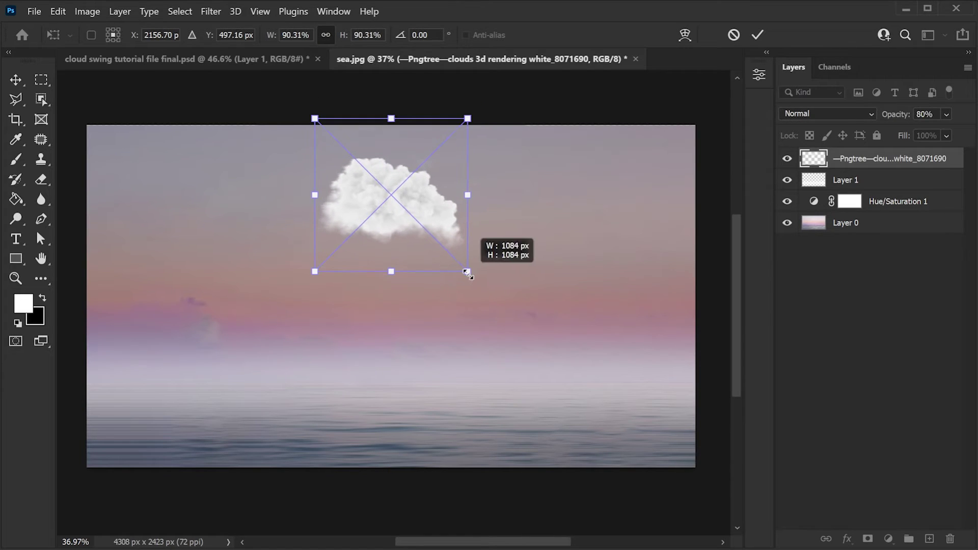
pyautogui.press('Return')
pyautogui.press('b')
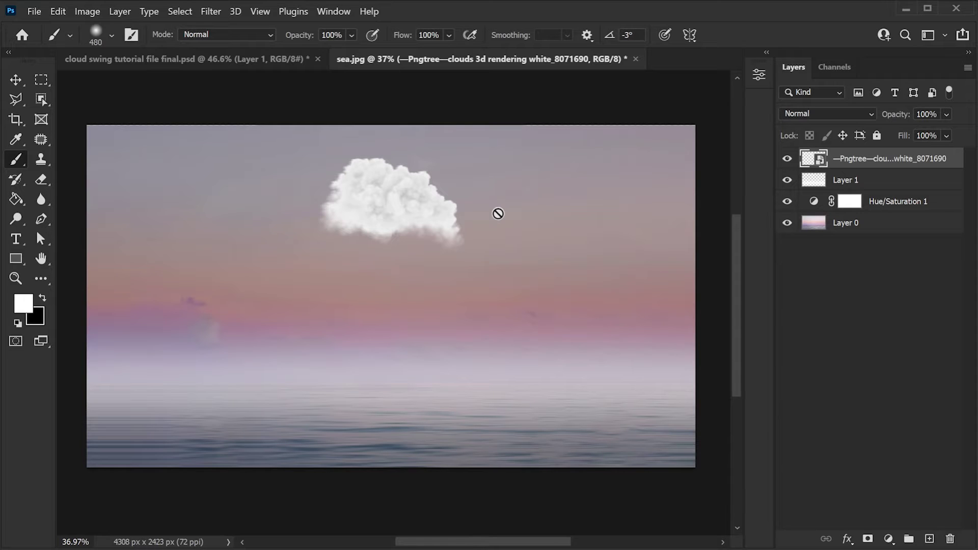
# - Duplicate the cloud layer and apply Shadows/Highlights with 35% shadows amount to the copy
pyautogui.hotkey('ctrl', 'j')
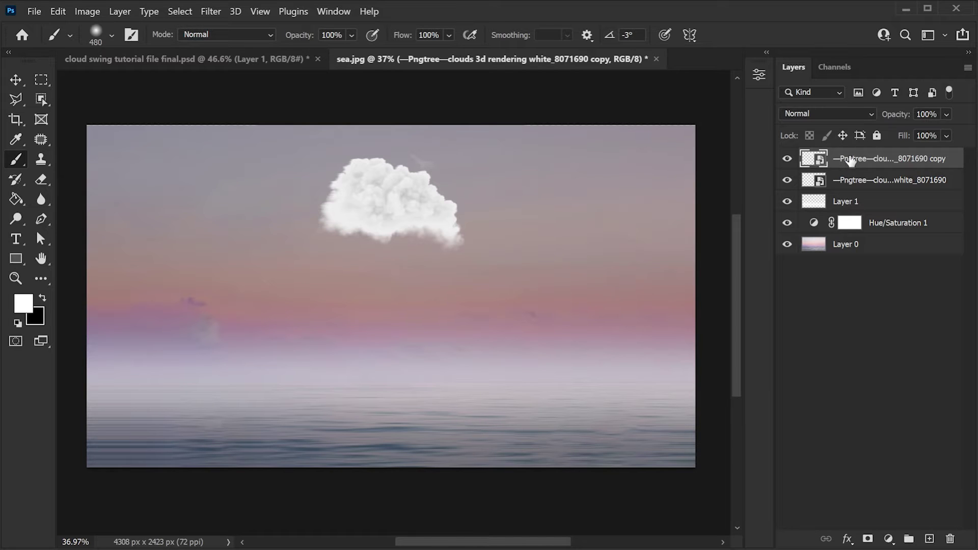
pyautogui.click(87, 11)
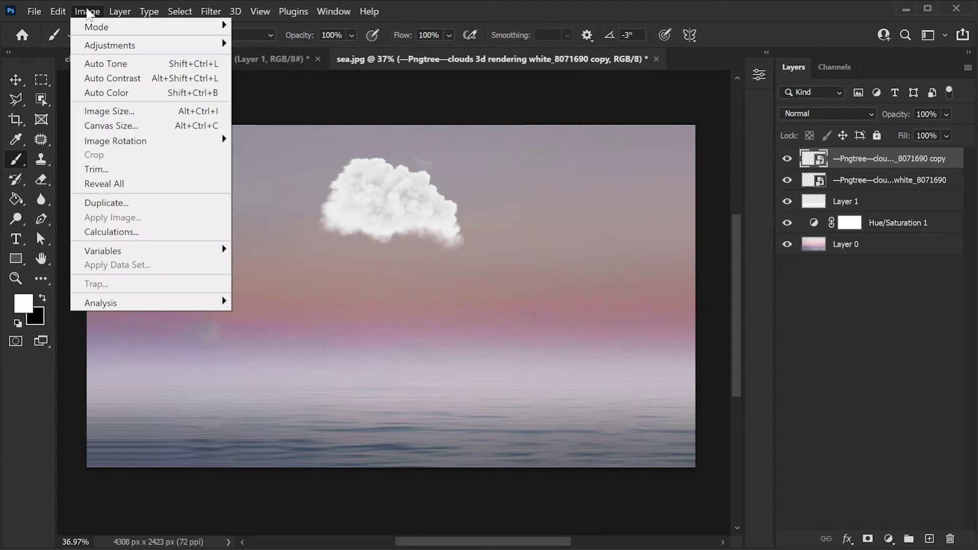
pyautogui.moveTo(109, 45)
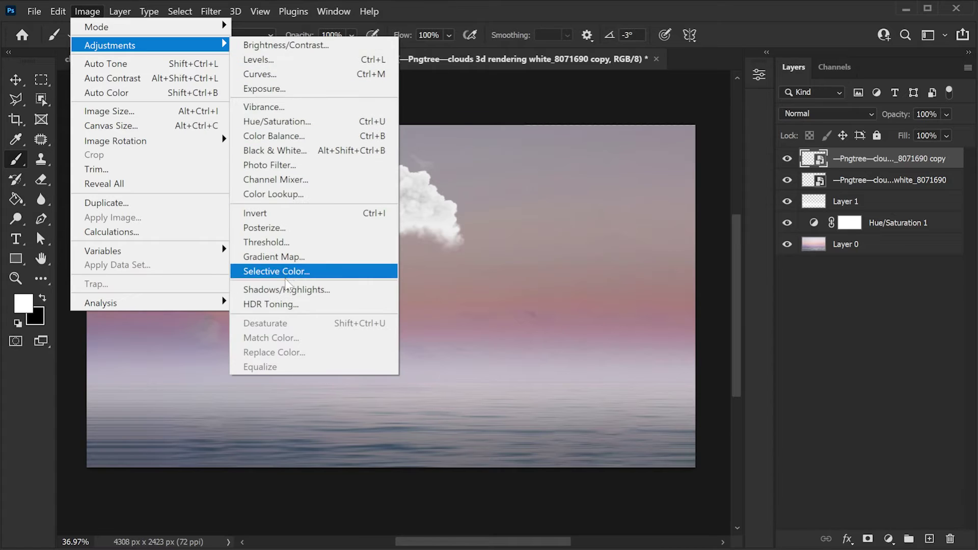
pyautogui.click(320, 289)
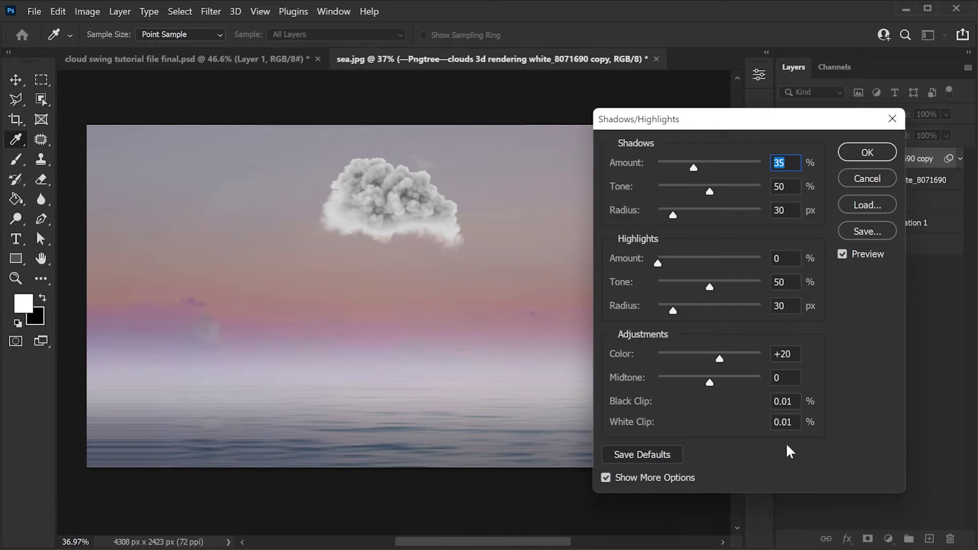
pyautogui.click(605, 477)
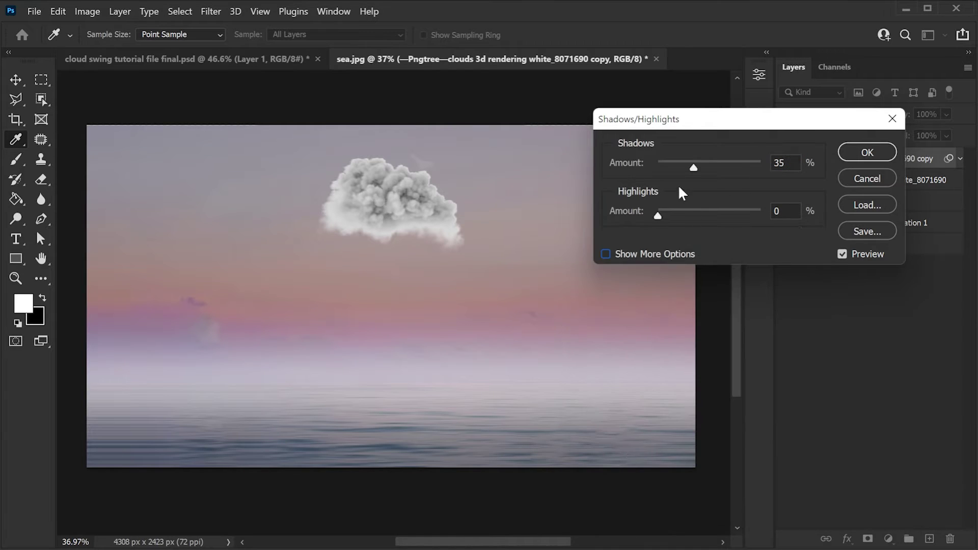
pyautogui.click(606, 254)
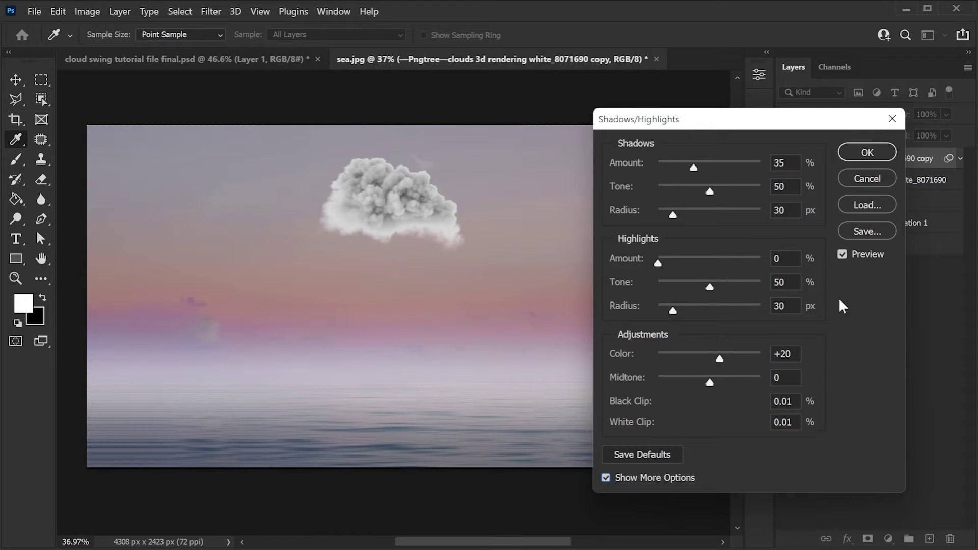
pyautogui.click(866, 152)
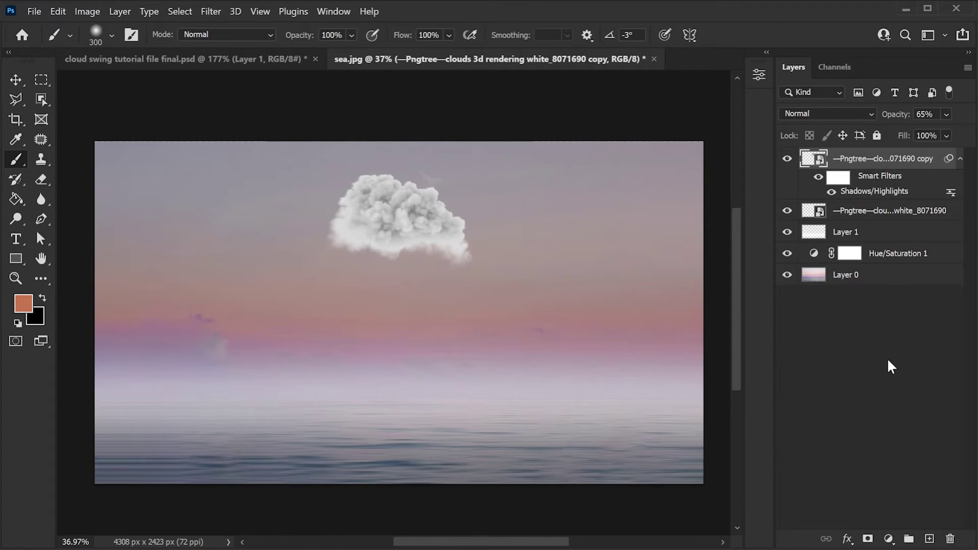
# - Add an empty top layer and make a Color Range selection of cloud tones at fuzziness 200
pyautogui.click(929, 538)
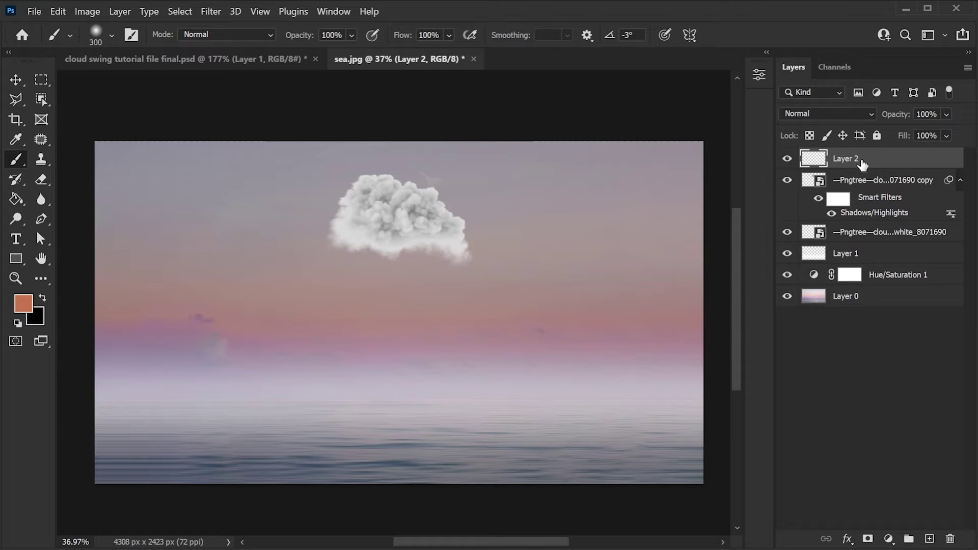
pyautogui.click(192, 14)
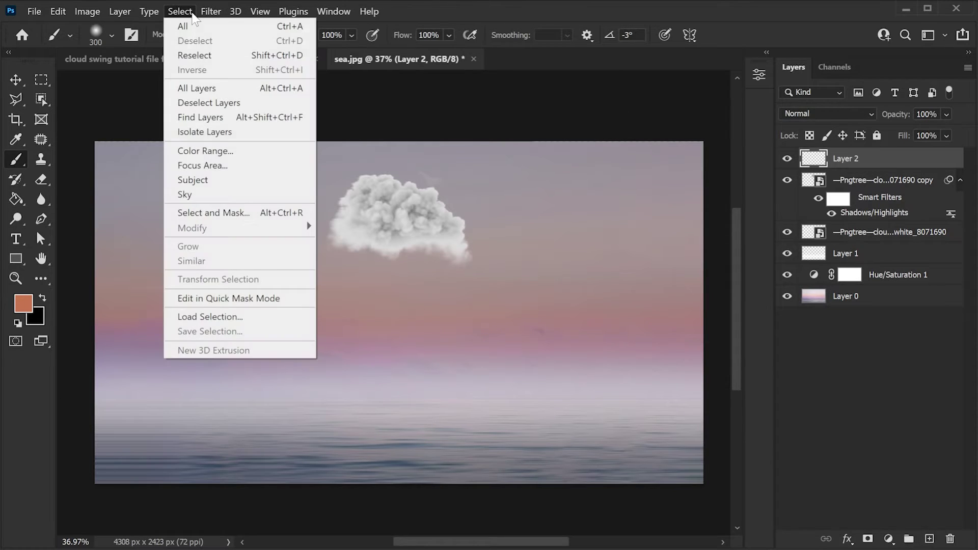
pyautogui.click(215, 153)
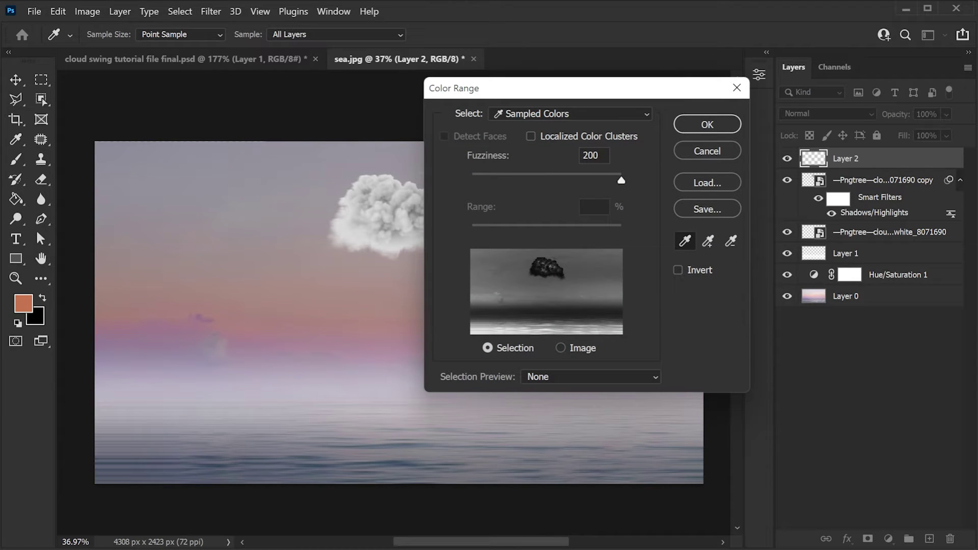
pyautogui.press('Tab')
pyautogui.click(692, 125)
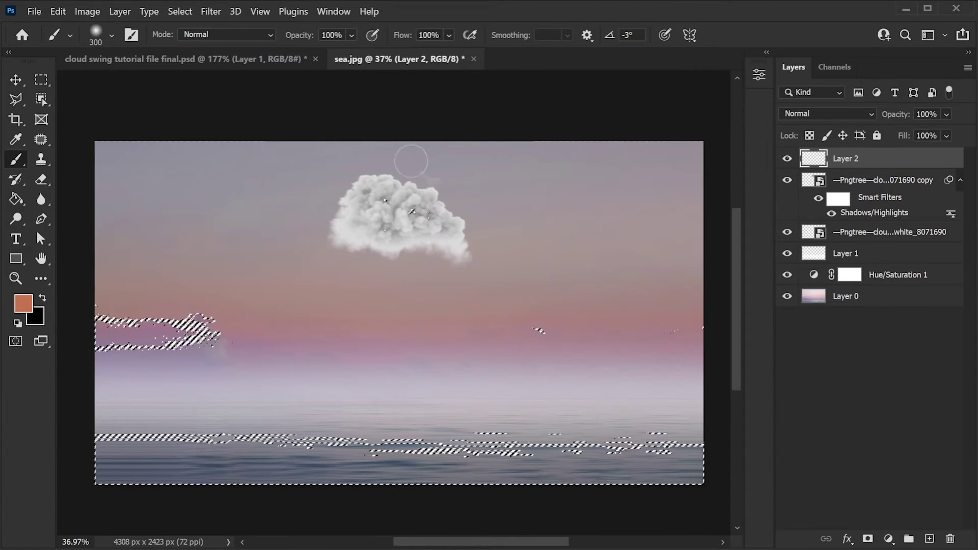
# - Set the foreground colour to orange #ce774e and choose a soft round brush
pyautogui.click(24, 305)
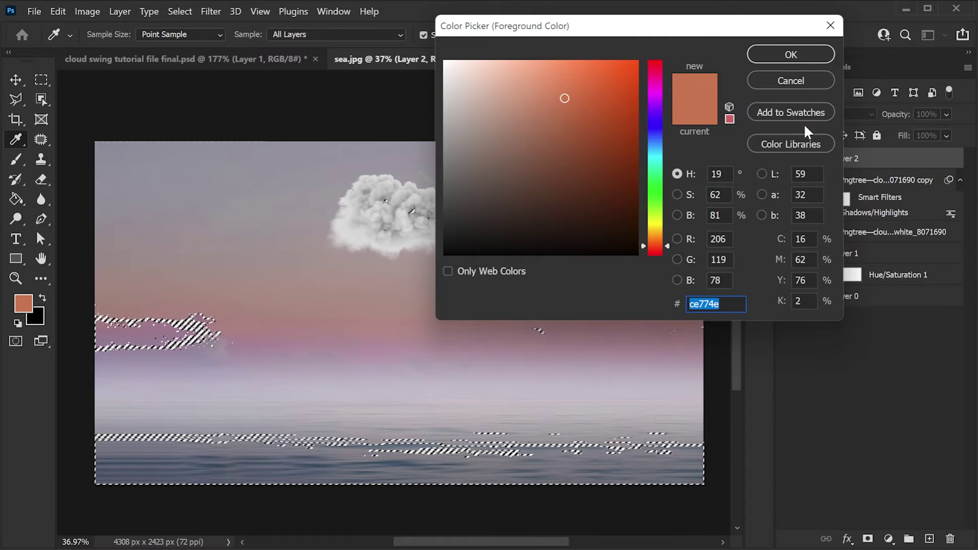
pyautogui.click(785, 57)
pyautogui.press('b')
pyautogui.scroll(3, 321, 204)
pyautogui.scroll(1, 321, 203)
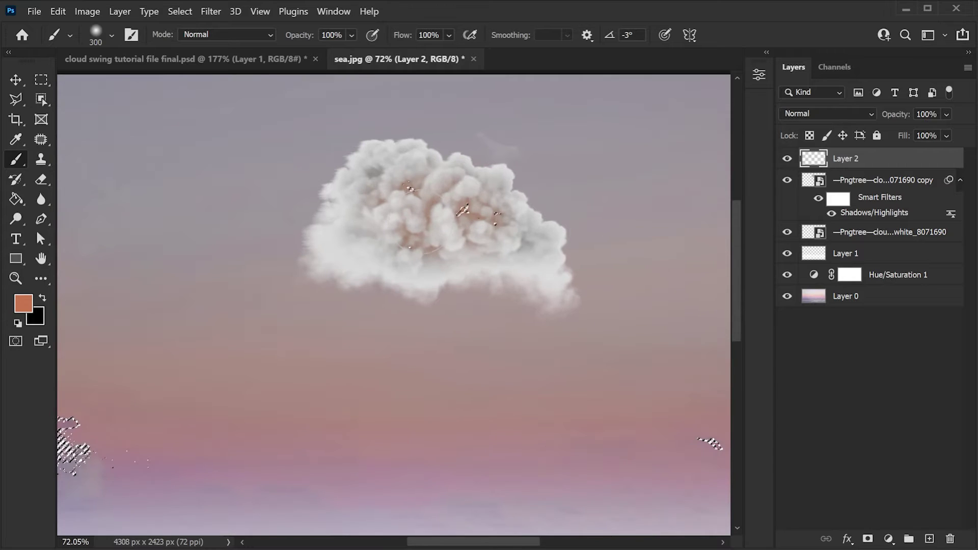
pyautogui.scroll(1, 418, 226)
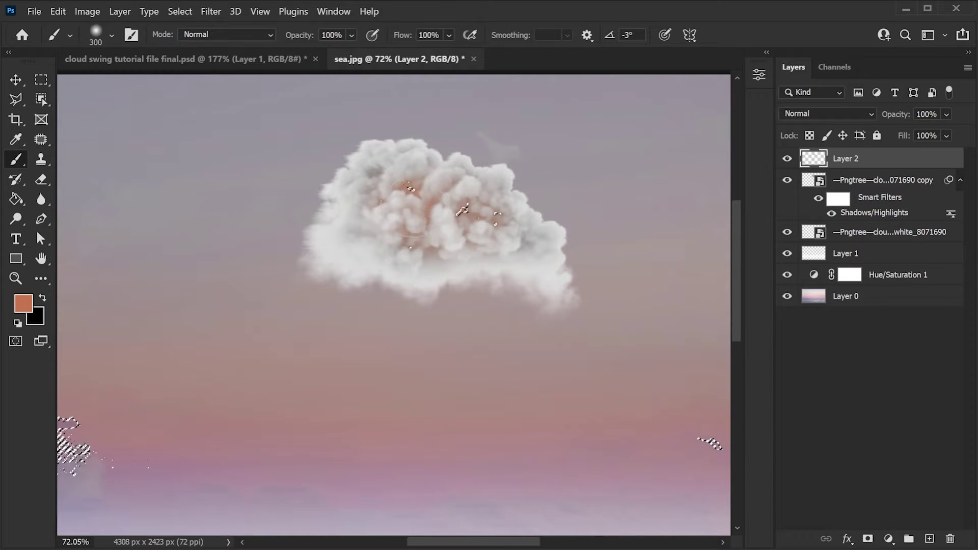
pyautogui.rightClick(463, 210)
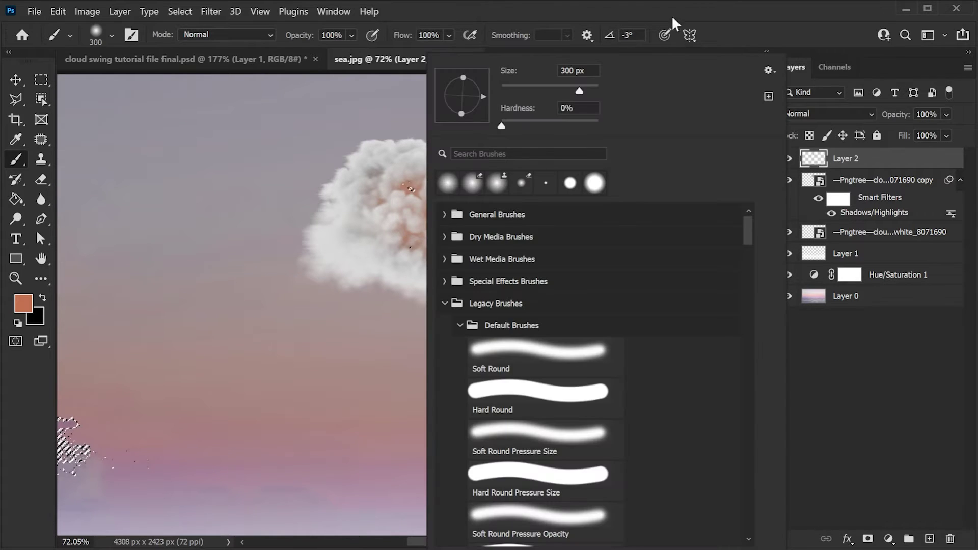
pyautogui.press('Return')
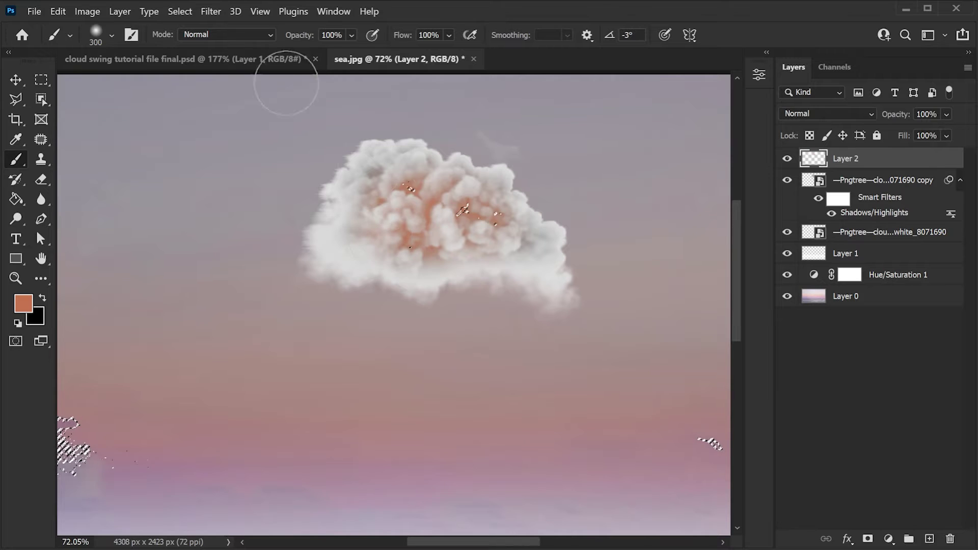
# - Deselect and rename Layer 2 to 'glow base'
pyautogui.click(179, 11)
pyautogui.click(193, 39)
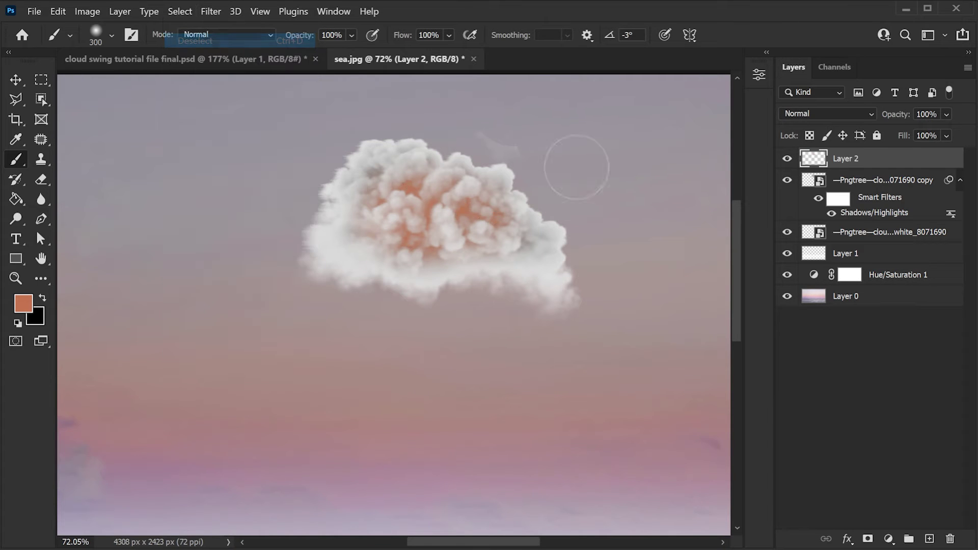
pyautogui.scroll(-2, 528, 214)
pyautogui.scroll(1, 528, 214)
pyautogui.doubleClick(845, 159)
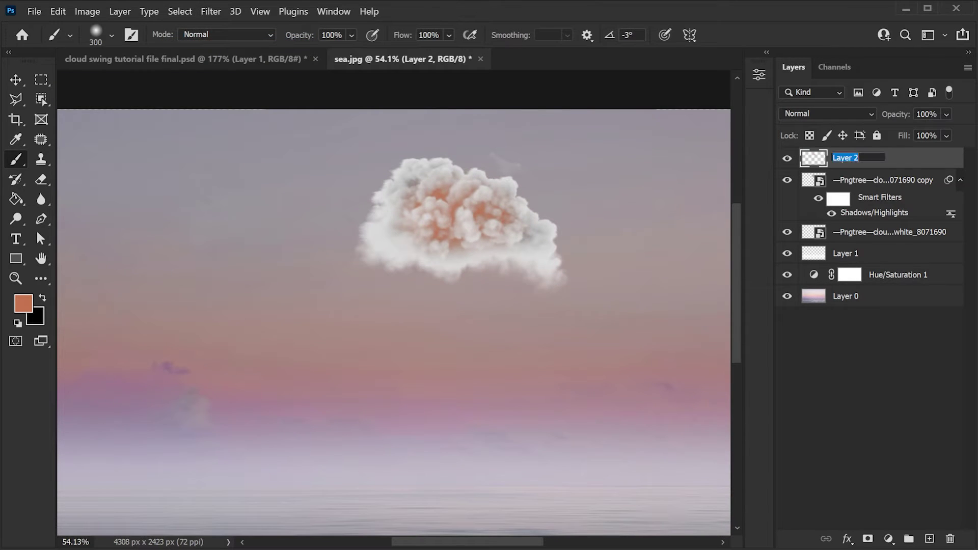
pyautogui.write('glow bas')
pyautogui.write('e')
pyautogui.press('Return')
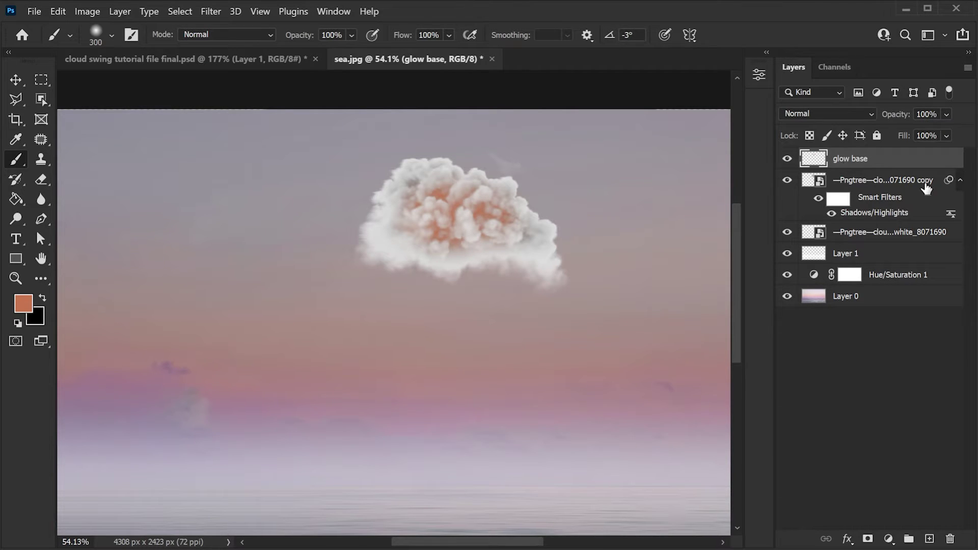
# - Duplicate glow base and set the copy to Color Dodge at 70% opacity
pyautogui.hotkey('ctrl', 'j')
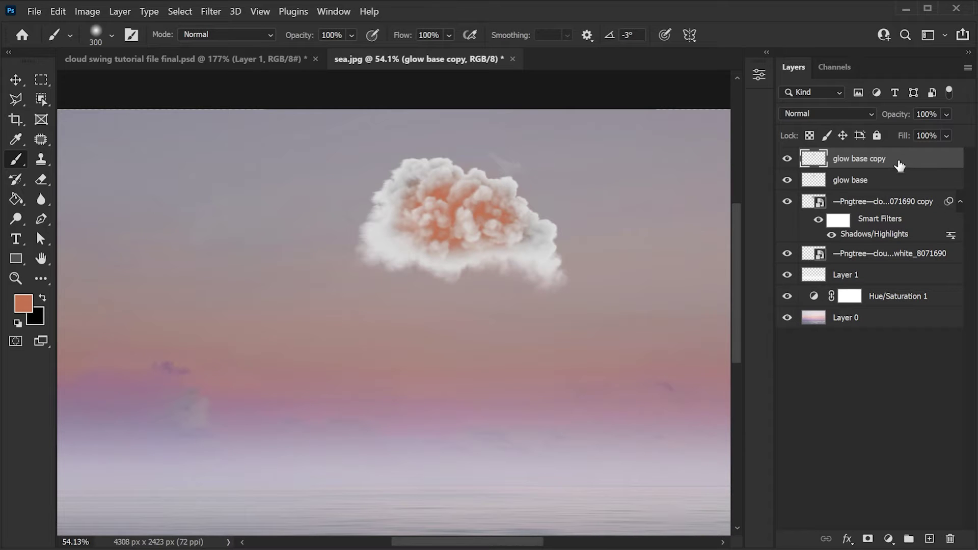
pyautogui.click(833, 115)
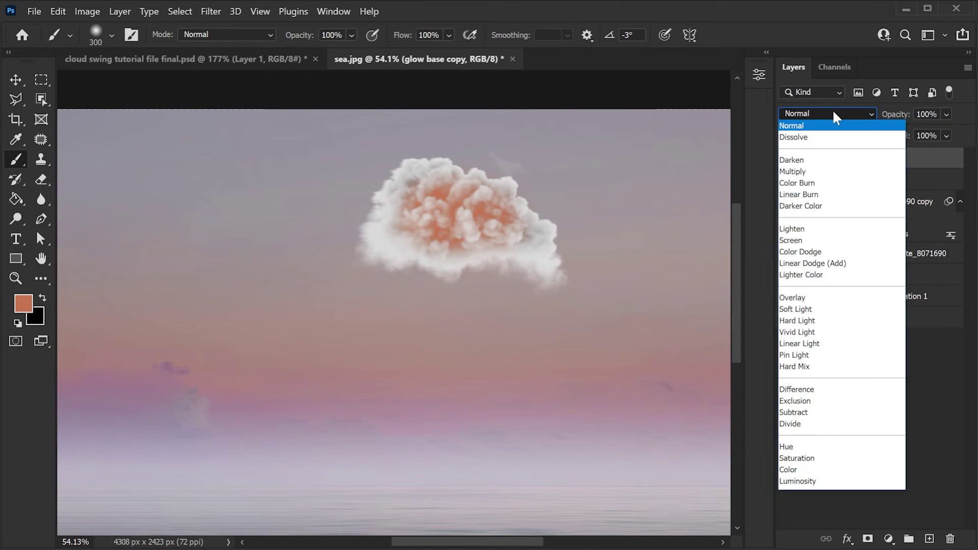
pyautogui.click(818, 251)
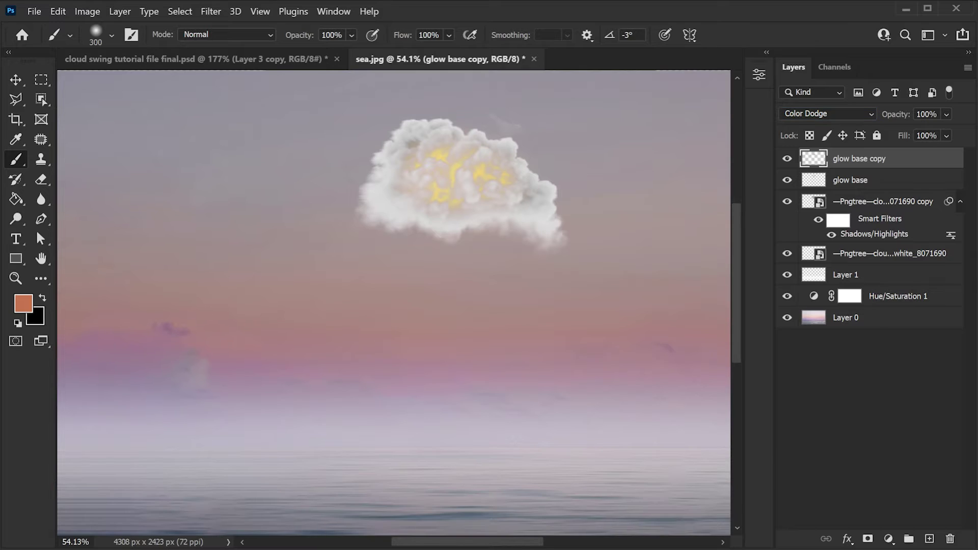
pyautogui.click(889, 115)
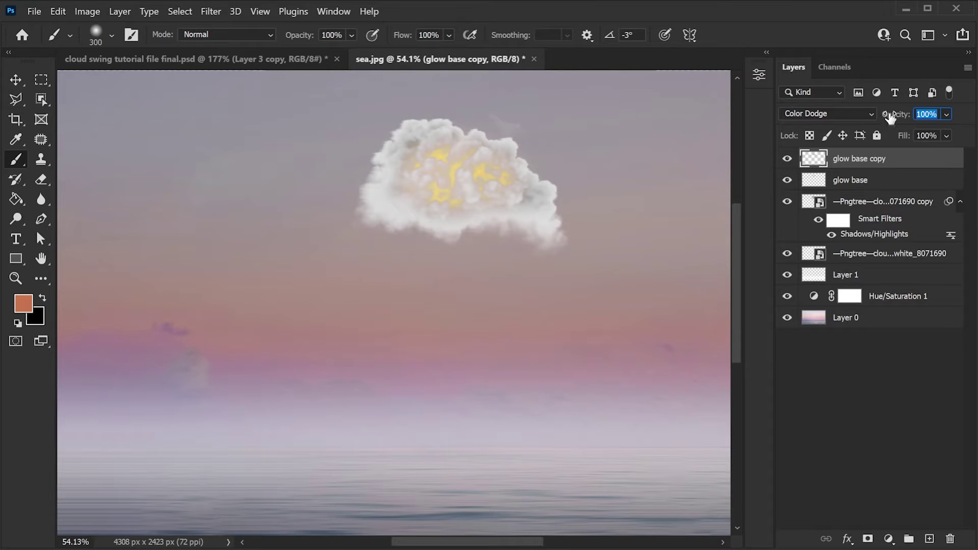
pyautogui.write('70')
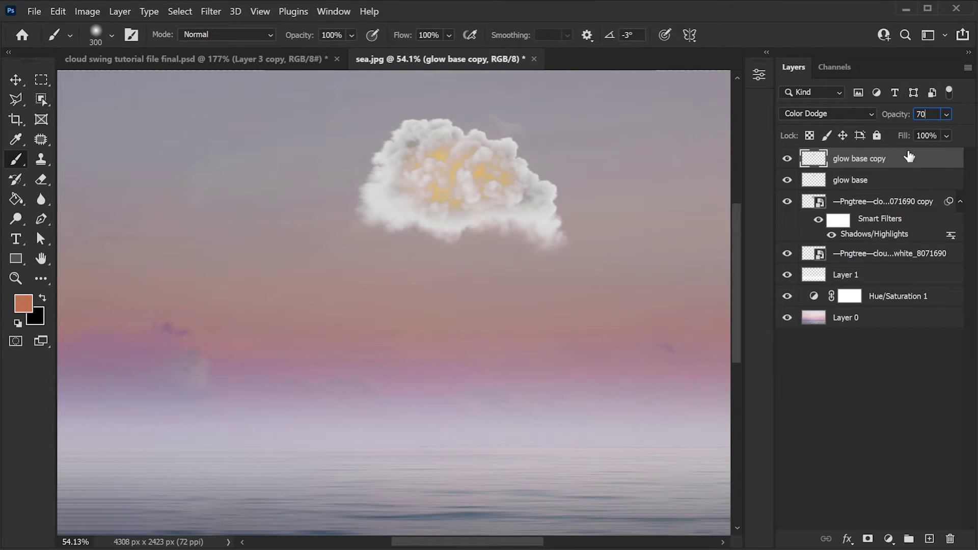
pyautogui.press('Return')
pyautogui.click(887, 539)
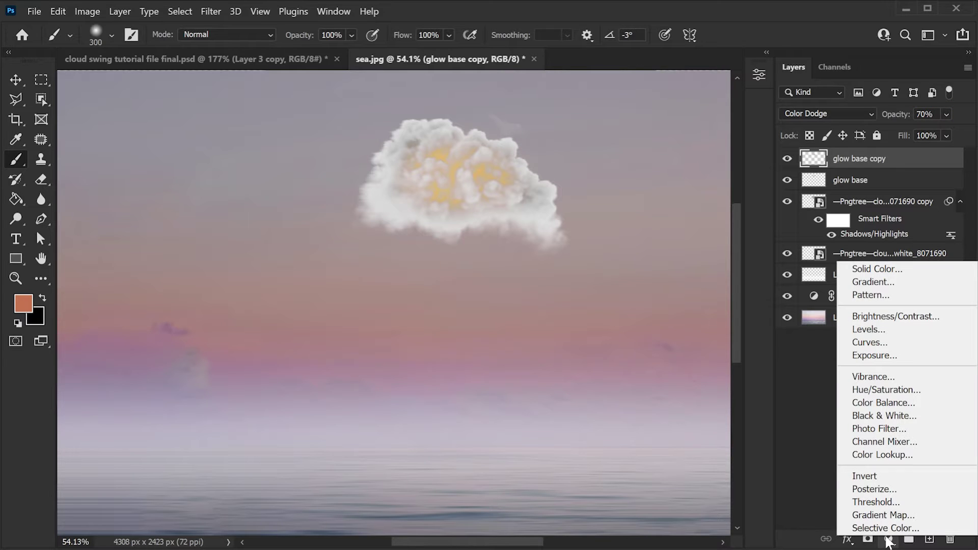
# - Add a Black & White adjustment with Yellows raised and Reds lowered
pyautogui.click(882, 415)
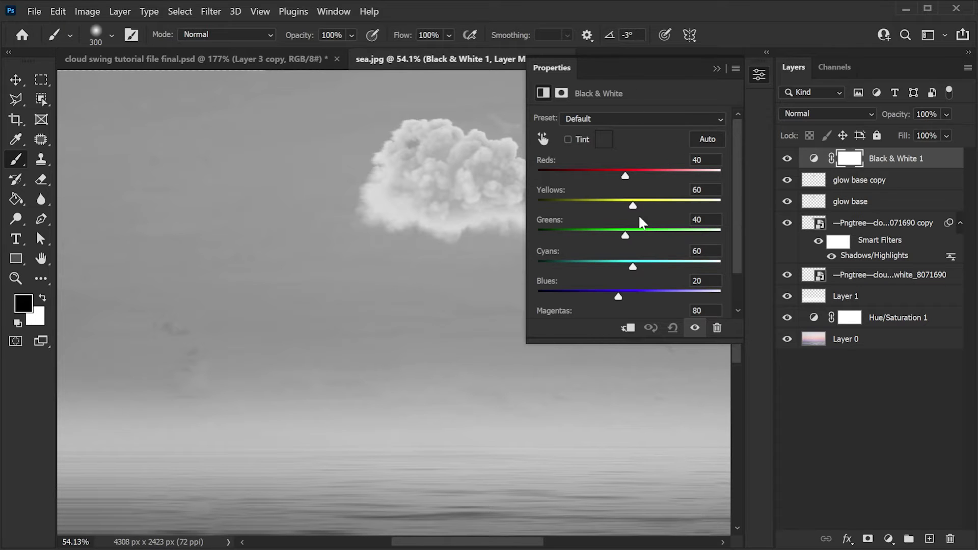
pyautogui.moveTo(632, 204); pyautogui.dragTo(655, 205)
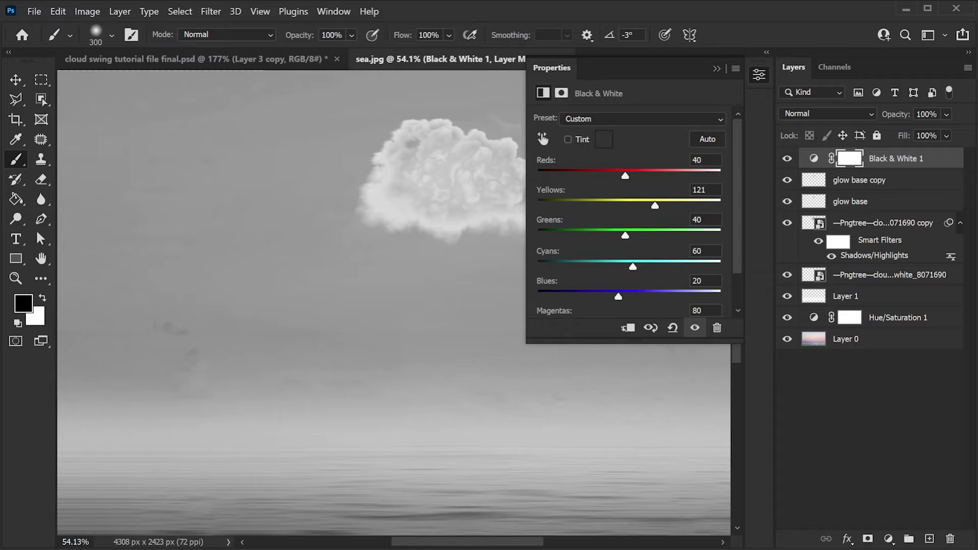
pyautogui.moveTo(655, 206); pyautogui.dragTo(671, 209)
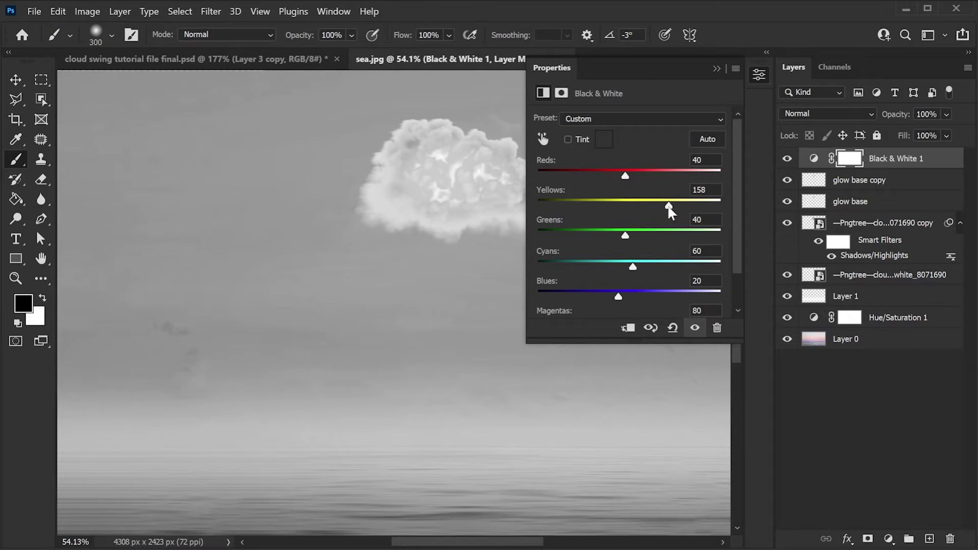
pyautogui.moveTo(625, 177)
pyautogui.mouseDown()
pyautogui.moveTo(613, 184)
pyautogui.moveTo(624, 188)
pyautogui.mouseUp()
pyautogui.click(717, 67)
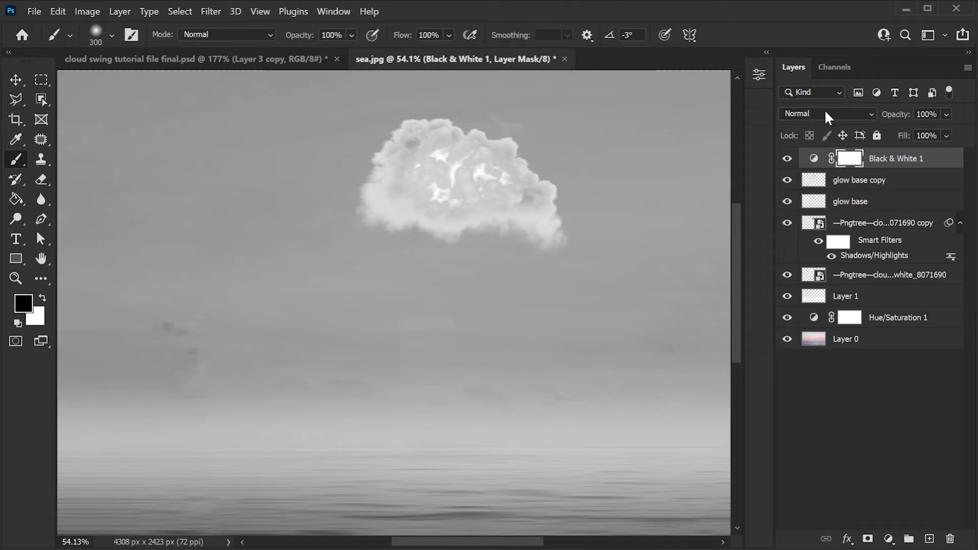
# - Set the Black & White layer to Luminosity and compare it on and off
pyautogui.click(827, 115)
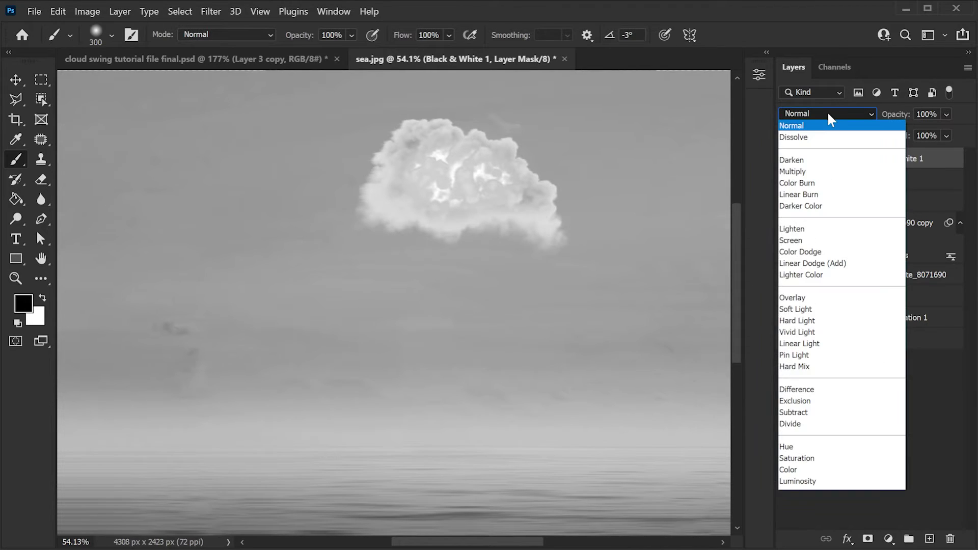
pyautogui.click(798, 481)
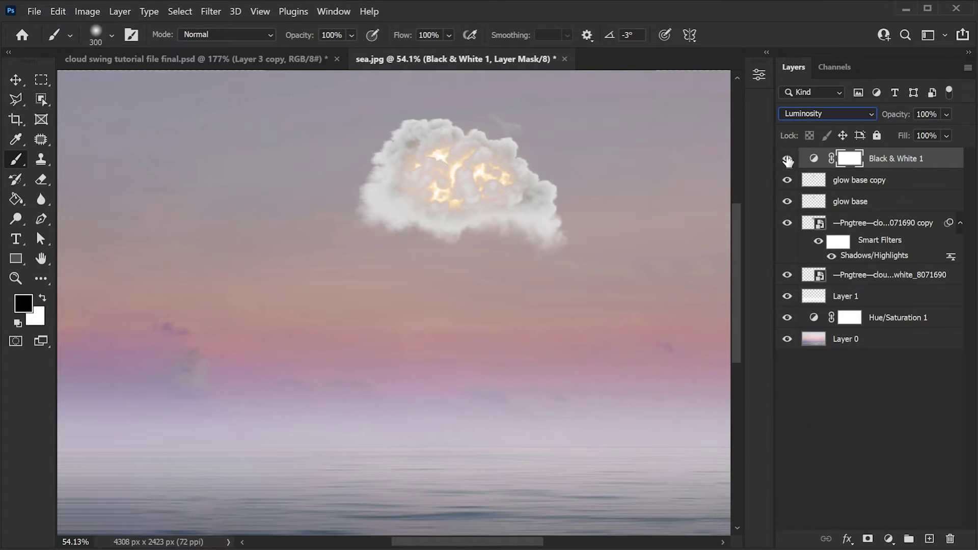
pyautogui.click(787, 159)
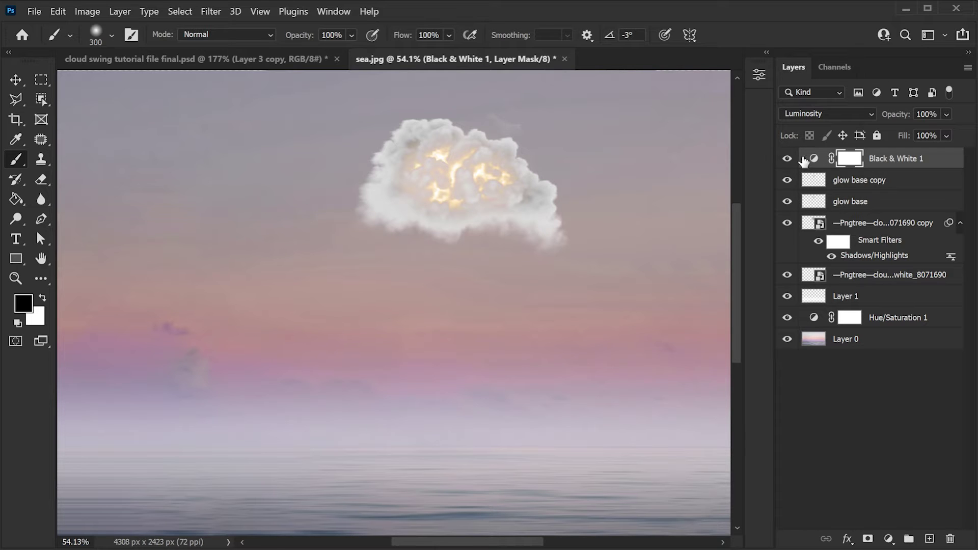
pyautogui.click(788, 160)
# - Invert the Black & White mask to black and paint white glow into the cloud centre
pyautogui.moveTo(852, 161); pyautogui.dragTo(852, 162)
pyautogui.hotkey('ctrl', 'i')
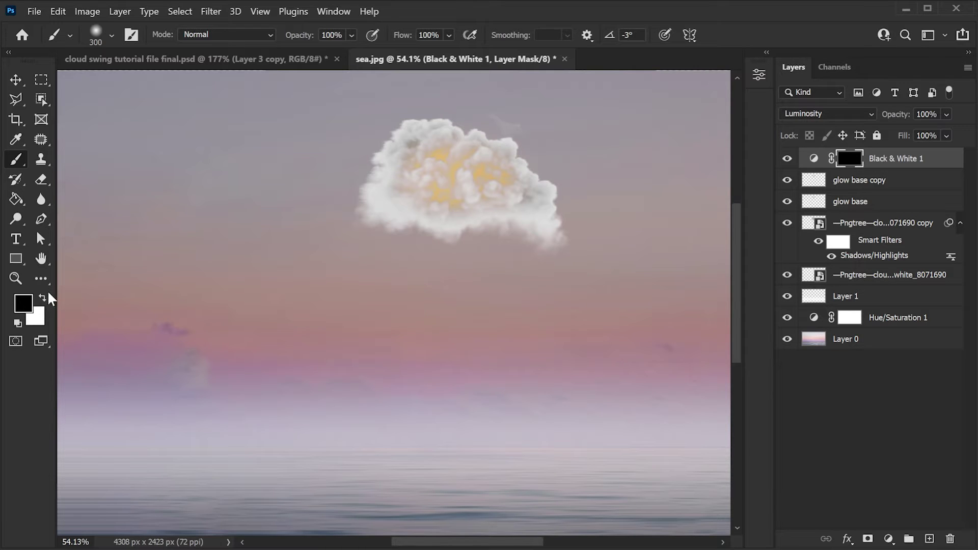
pyautogui.click(43, 297)
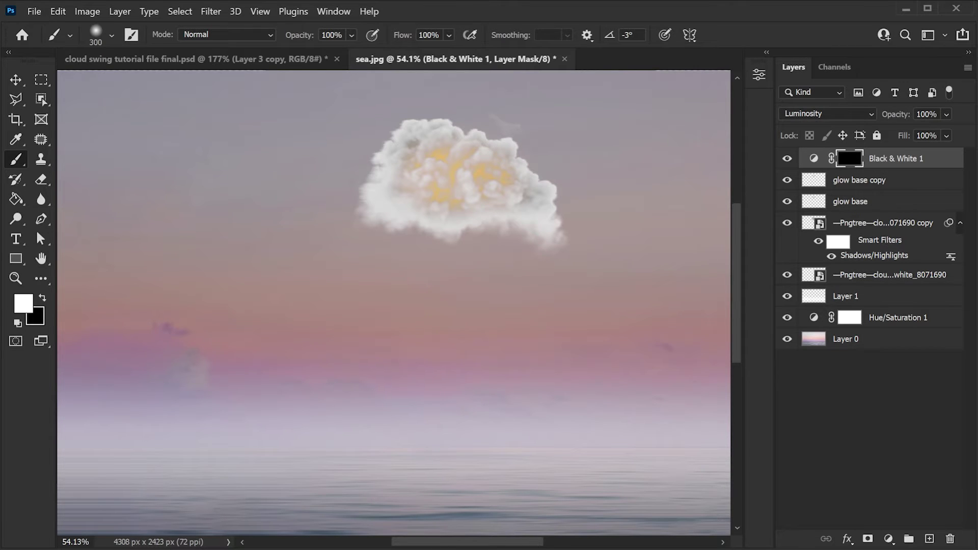
pyautogui.moveTo(428, 188)
pyautogui.mouseDown()
pyautogui.moveTo(438, 155)
pyautogui.moveTo(455, 204)
pyautogui.mouseUp()
pyautogui.moveTo(441, 153)
pyautogui.mouseDown()
pyautogui.moveTo(481, 181)
pyautogui.moveTo(502, 176)
pyautogui.mouseUp()
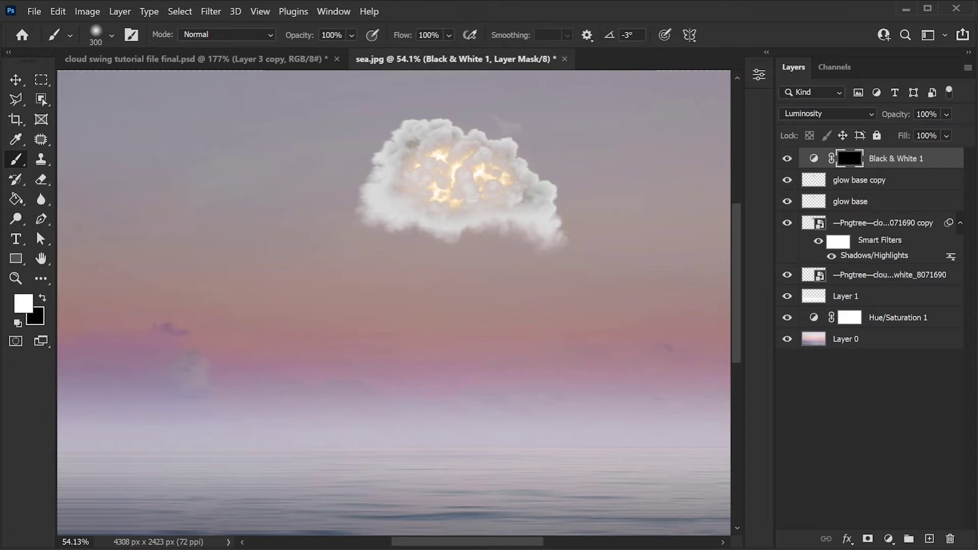
pyautogui.scroll(-3, 410, 201)
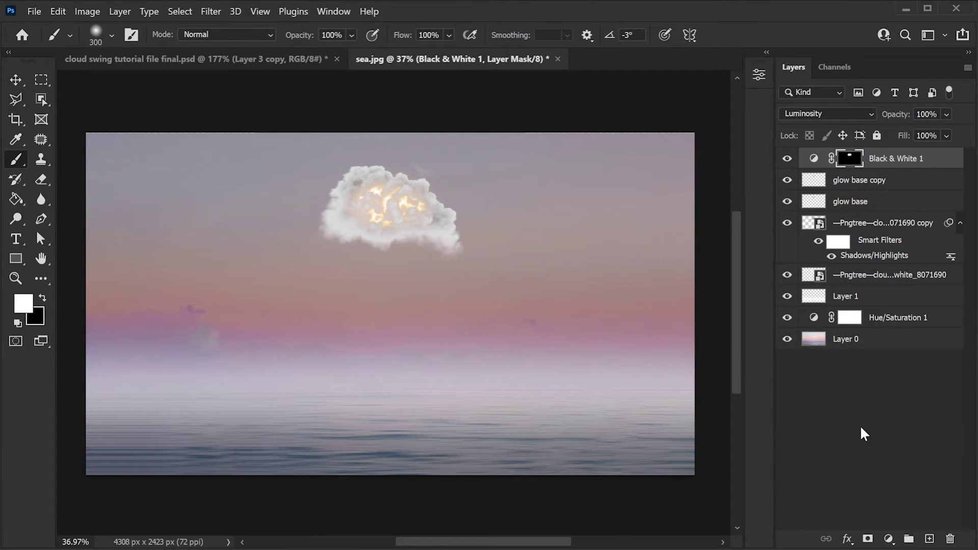
# - Group the cloud layers through Black & White 1 into a group named 'cloud'
pyautogui.click(815, 275)
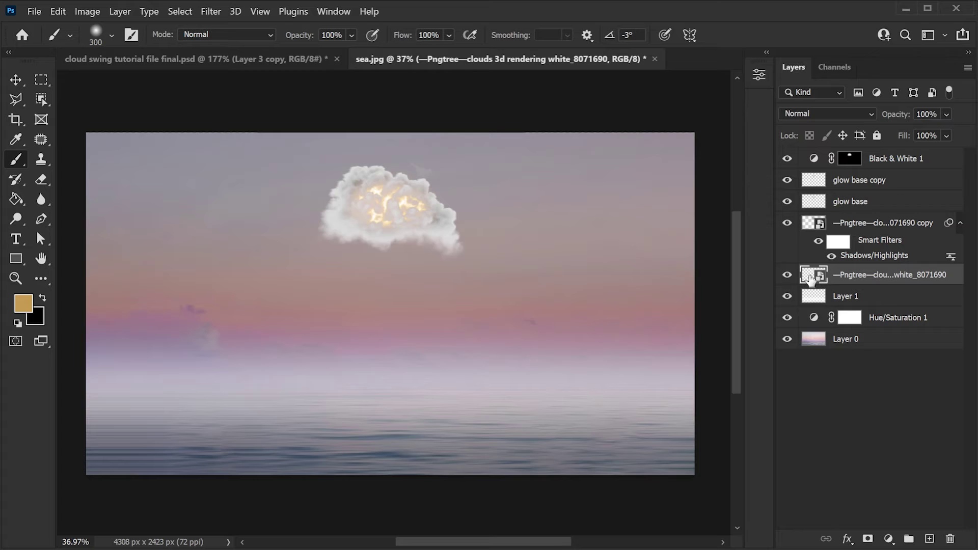
pyautogui.keyDown('shift'); pyautogui.click(895, 159); pyautogui.keyUp('shift')
pyautogui.hotkey('ctrl', 'g')
pyautogui.doubleClick(861, 158)
pyautogui.write('cloud')
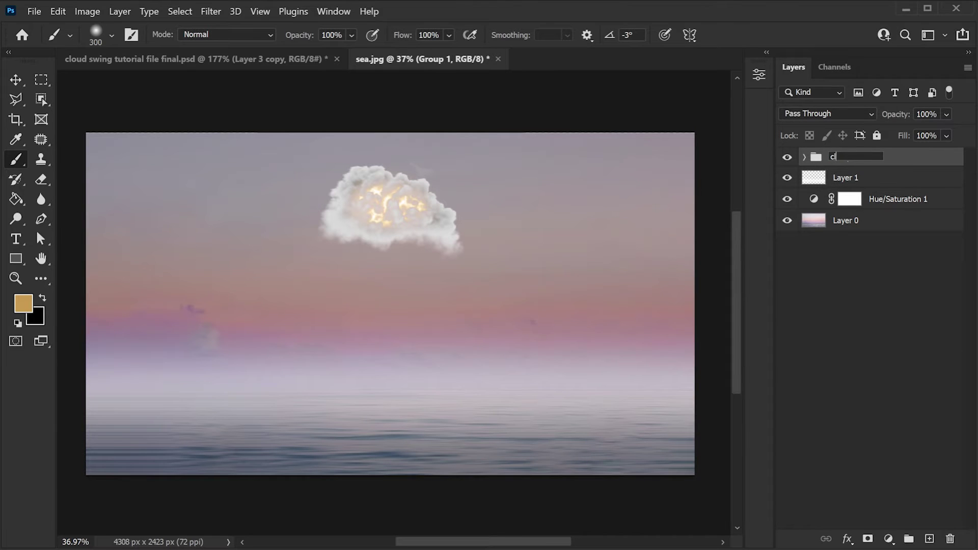
pyautogui.press('Return')
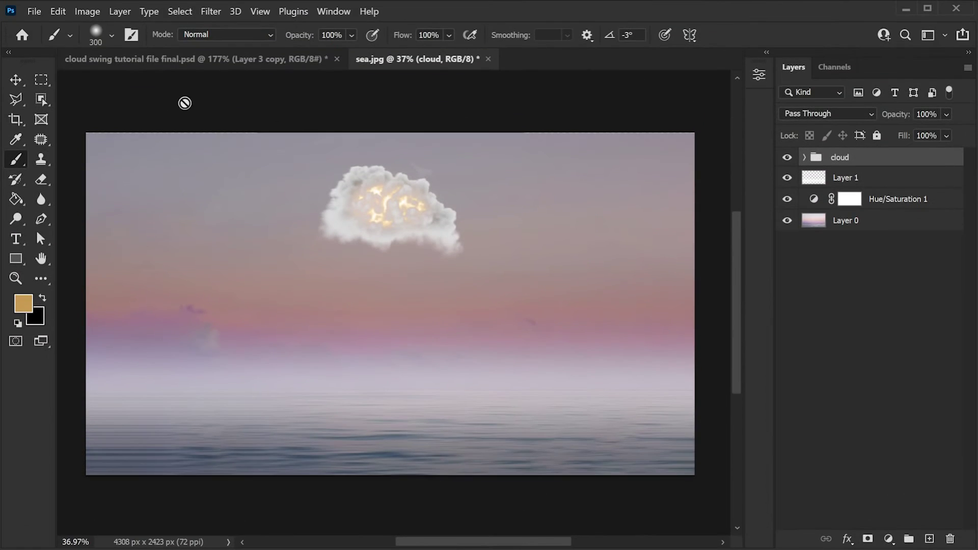
# - Place the pexels photo of the girl on the swing as an embedded layer
pyautogui.click(32, 11)
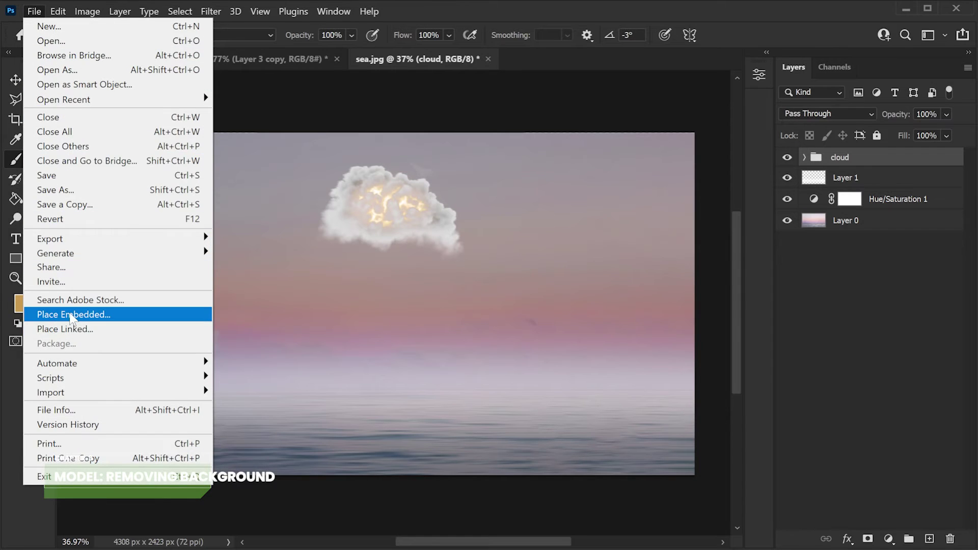
pyautogui.click(96, 314)
pyautogui.click(246, 122)
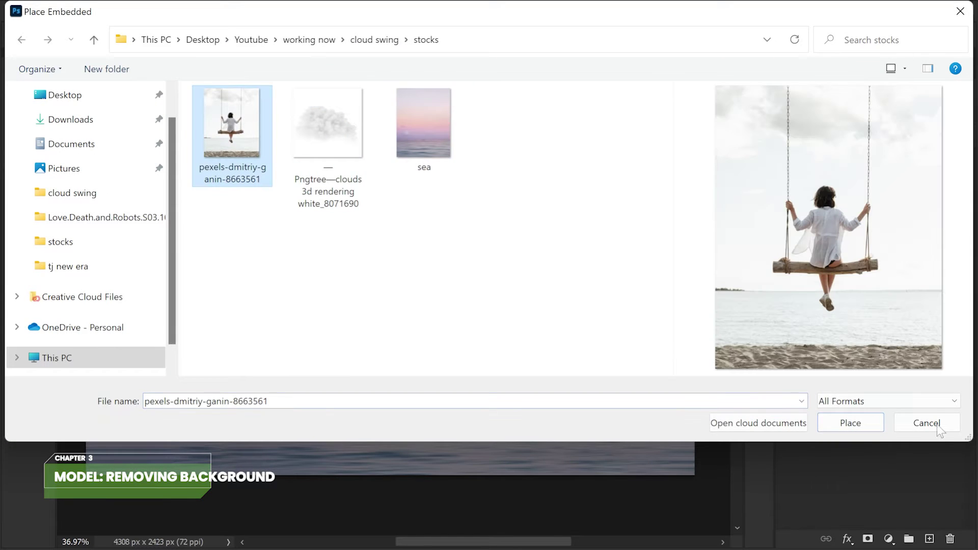
pyautogui.click(850, 423)
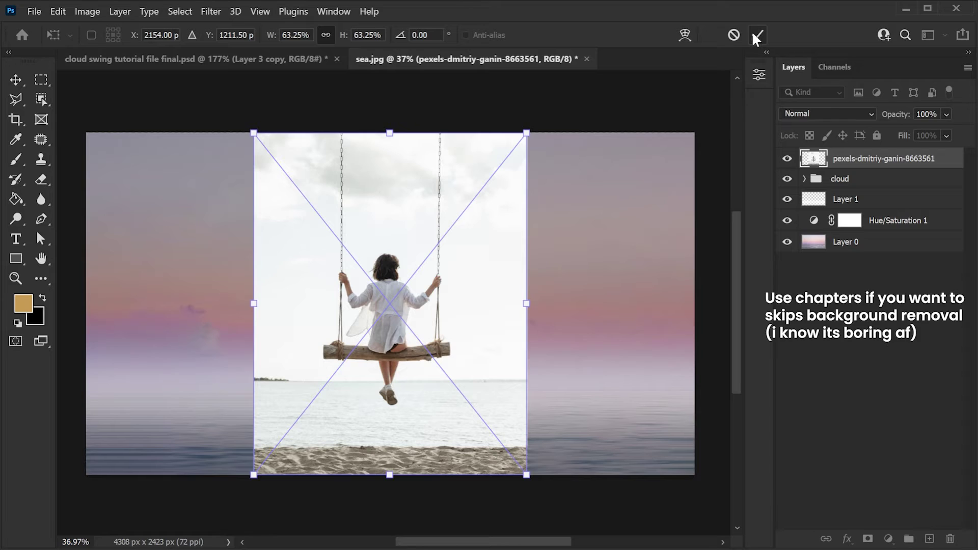
pyautogui.click(757, 35)
pyautogui.press('b')
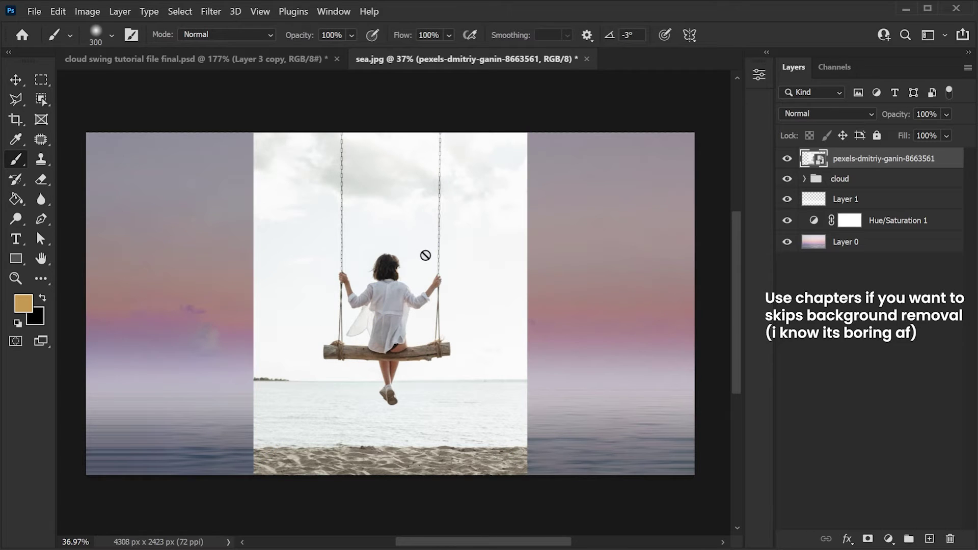
pyautogui.click(43, 97)
# - Select the girl, swing and sleeve with Object Selection in Lasso mode, then add a layer mask
pyautogui.rightClick(40, 93)
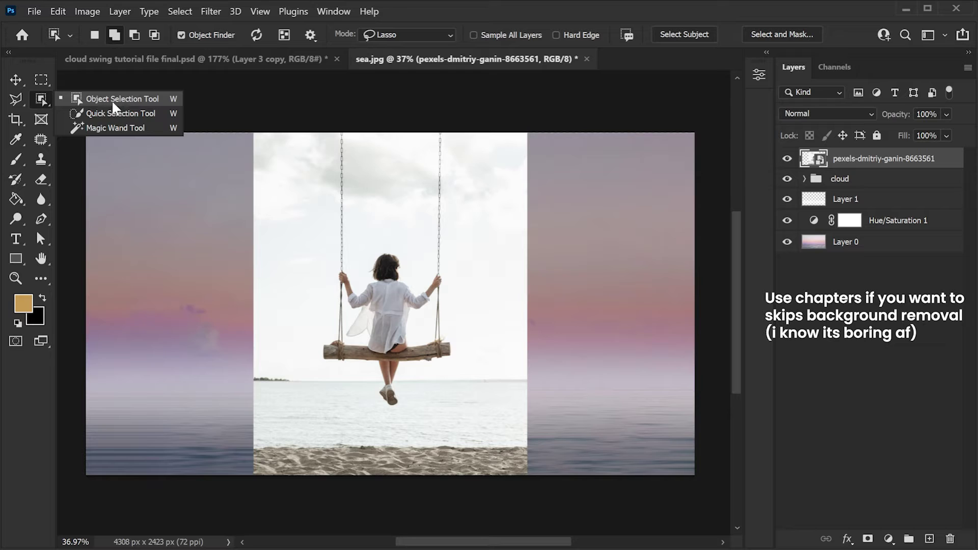
pyautogui.click(112, 100)
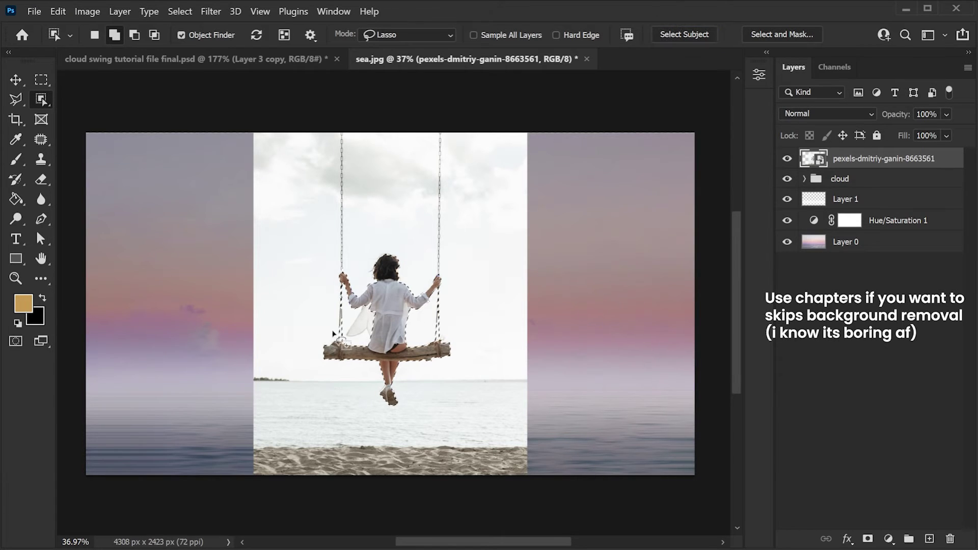
pyautogui.scroll(3, 336, 331)
pyautogui.scroll(3, 352, 318)
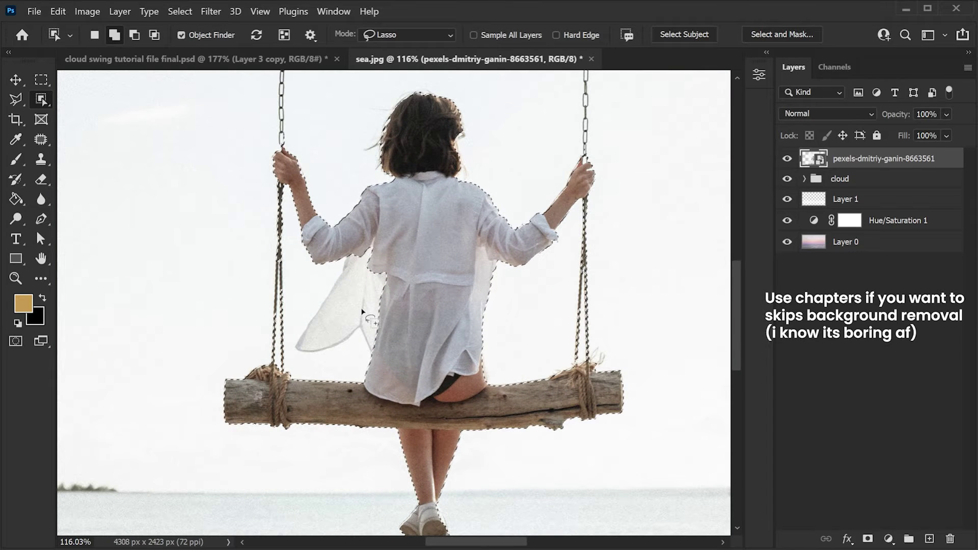
pyautogui.click(407, 33)
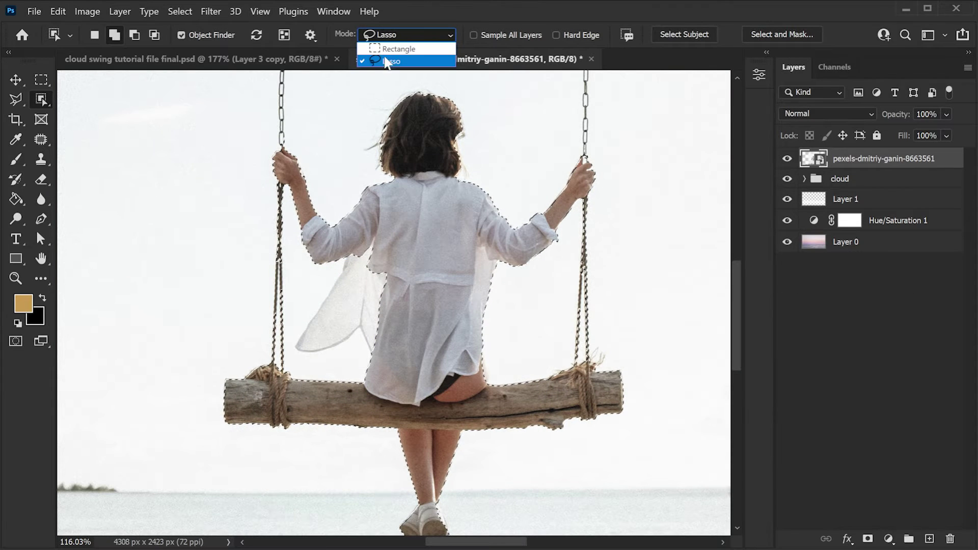
pyautogui.click(390, 62)
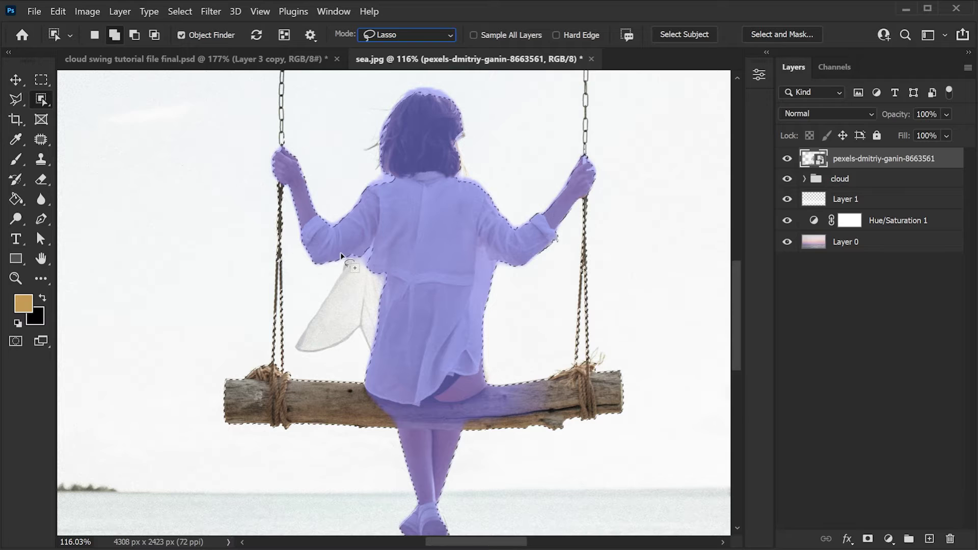
pyautogui.moveTo(337, 261)
pyautogui.mouseDown()
pyautogui.moveTo(292, 348)
pyautogui.moveTo(361, 245)
pyautogui.mouseUp()
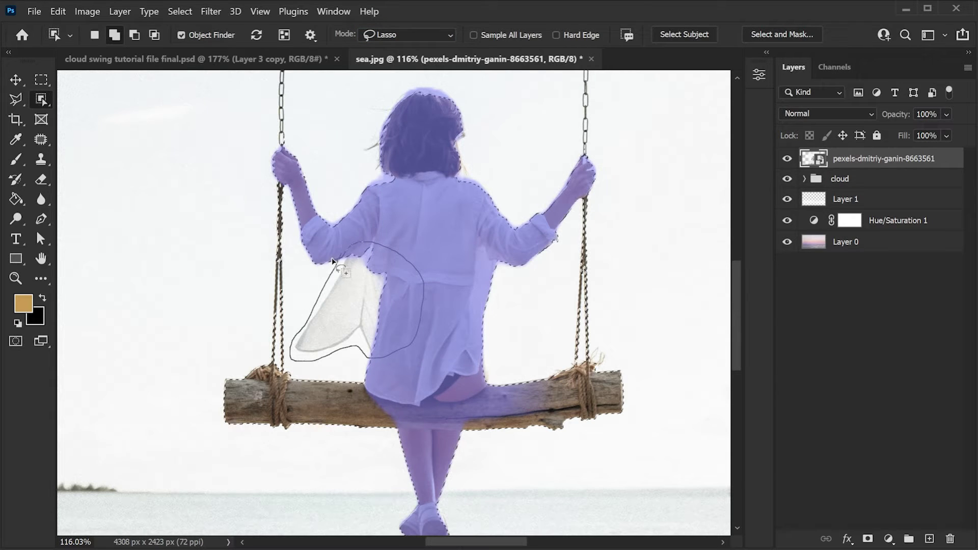
pyautogui.moveTo(361, 244); pyautogui.dragTo(334, 256)
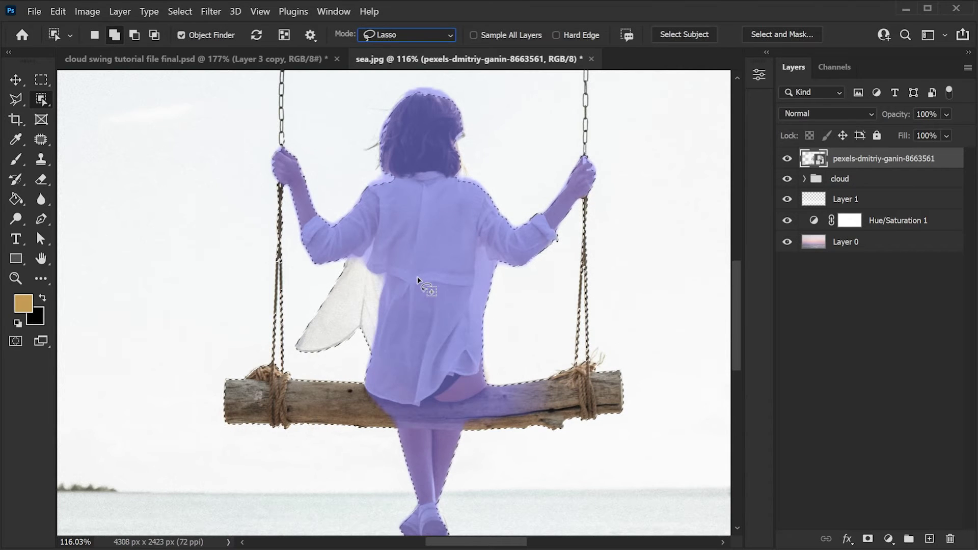
pyautogui.click(867, 539)
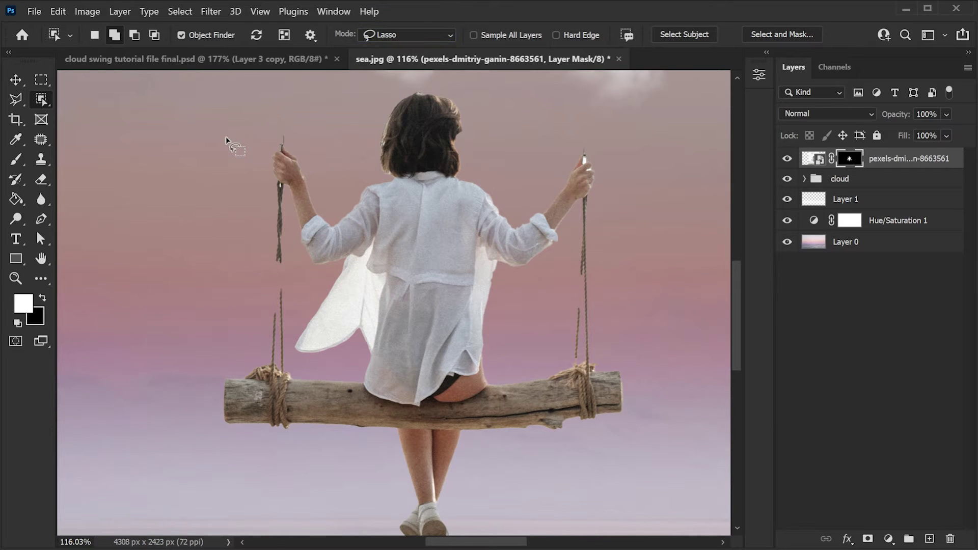
pyautogui.hotkey('ctrl', '0')
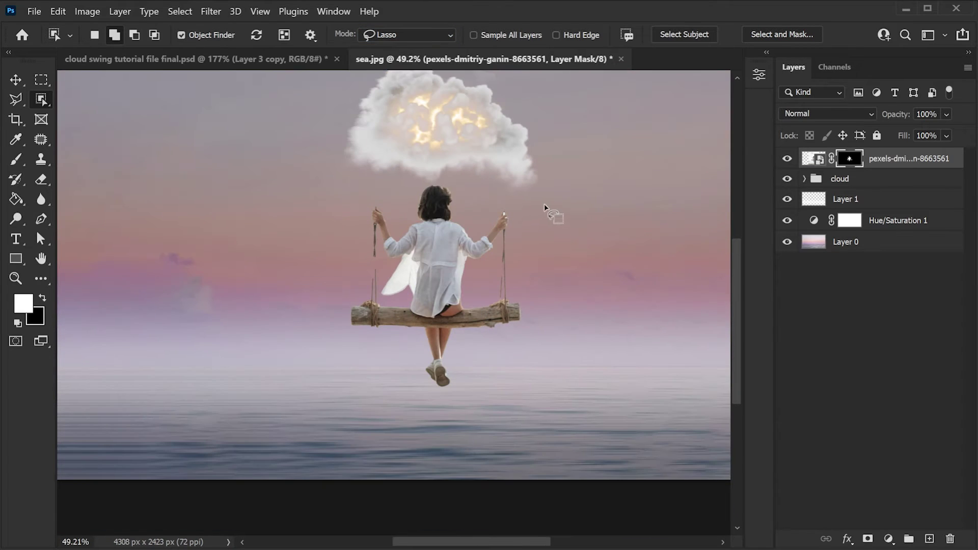
pyautogui.scroll(2, 488, 273)
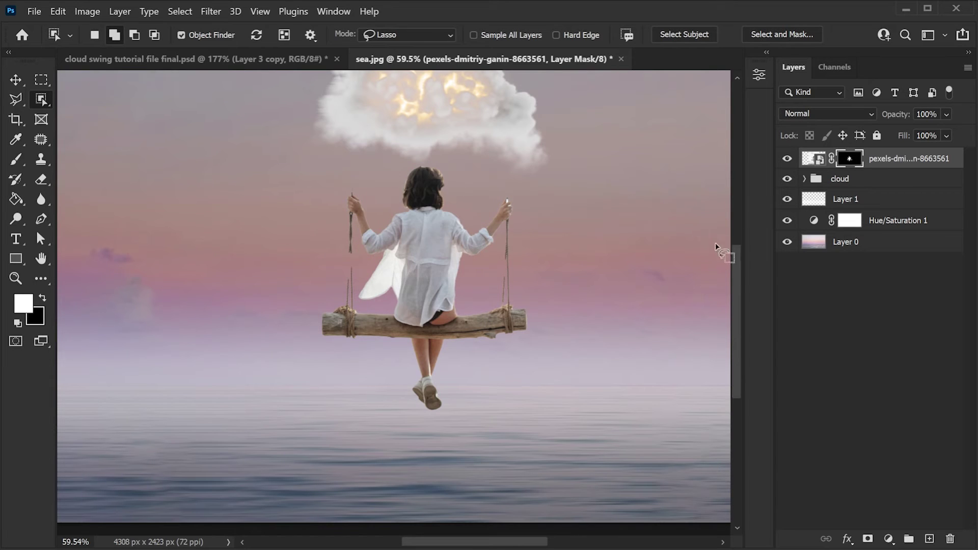
# - Set up the Brush tool with 50% hardness
pyautogui.click(15, 155)
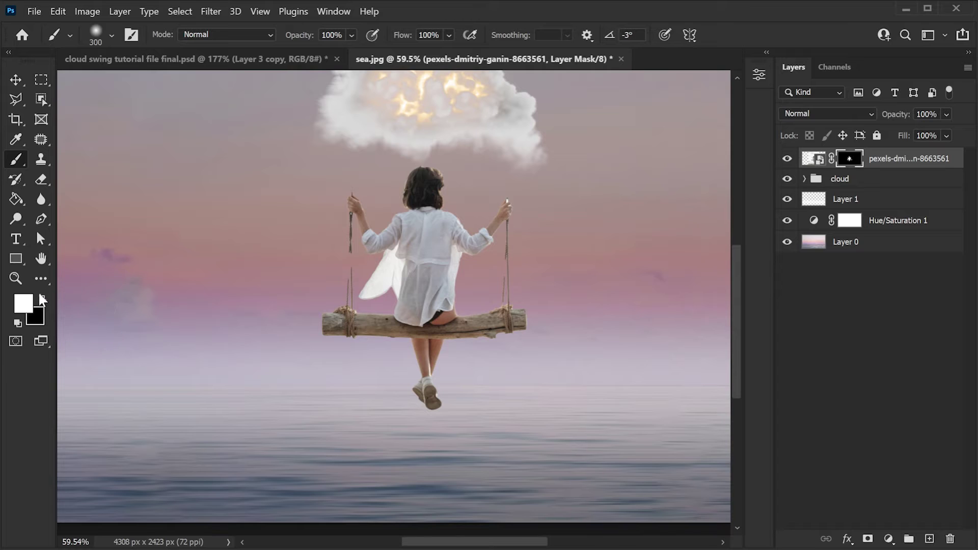
pyautogui.rightClick(316, 253)
pyautogui.moveTo(429, 120); pyautogui.dragTo(444, 120)
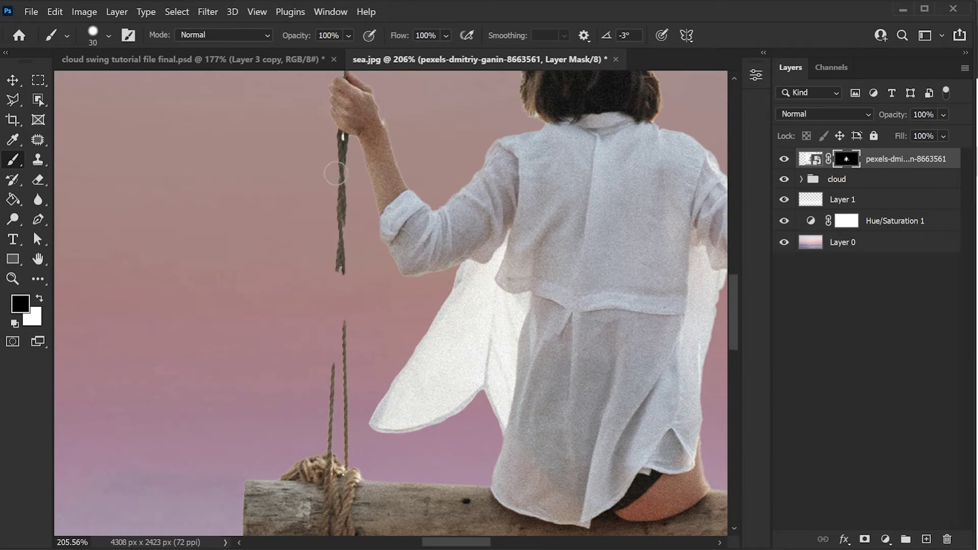
# - Paint black on the mask over the rope remnants around the girl's hands and the seat
pyautogui.scroll(3, 357, 357)
pyautogui.keyDown('alt'); pyautogui.scroll(2, 362, 267); pyautogui.keyUp('alt')
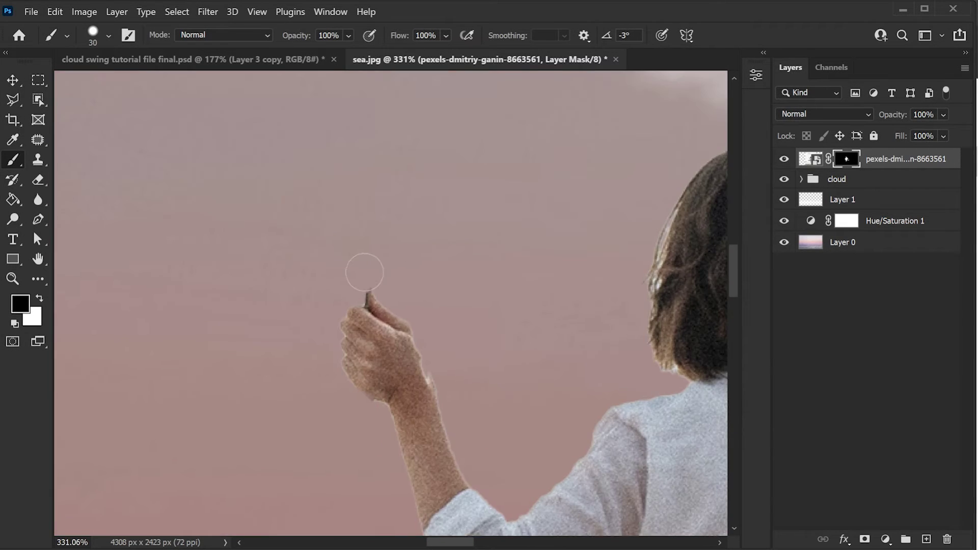
pyautogui.hscroll(5, 433, 270)
pyautogui.scroll(-2, 492, 277)
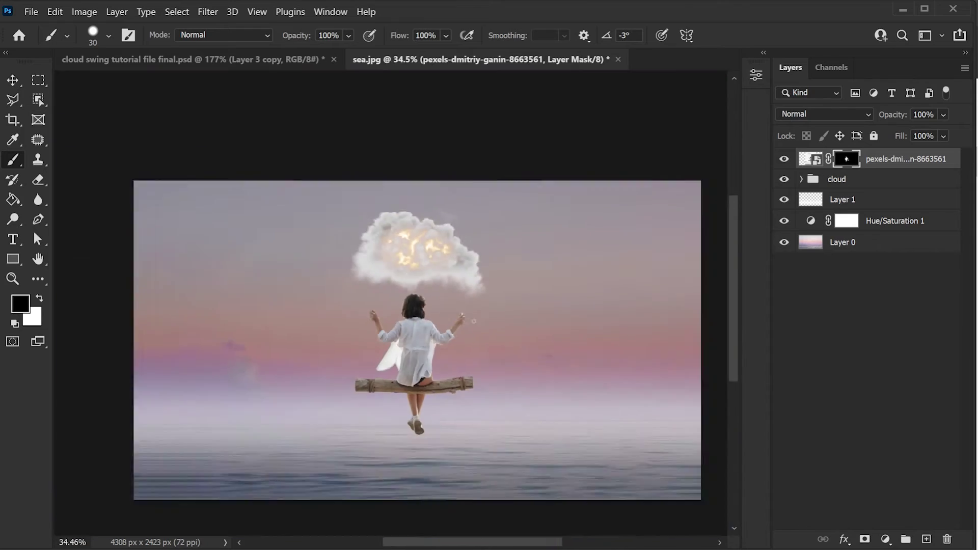
pyautogui.moveTo(484, 323); pyautogui.dragTo(444, 359)
pyautogui.scroll(5, 540, 199)
pyautogui.scroll(2, 540, 199)
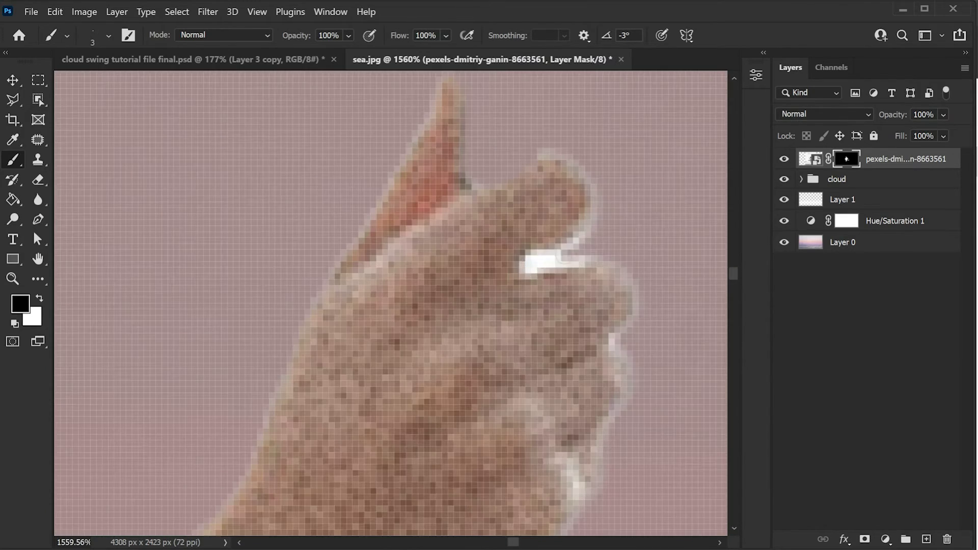
pyautogui.scroll(-10, 539, 198)
pyautogui.scroll(5, 414, 326)
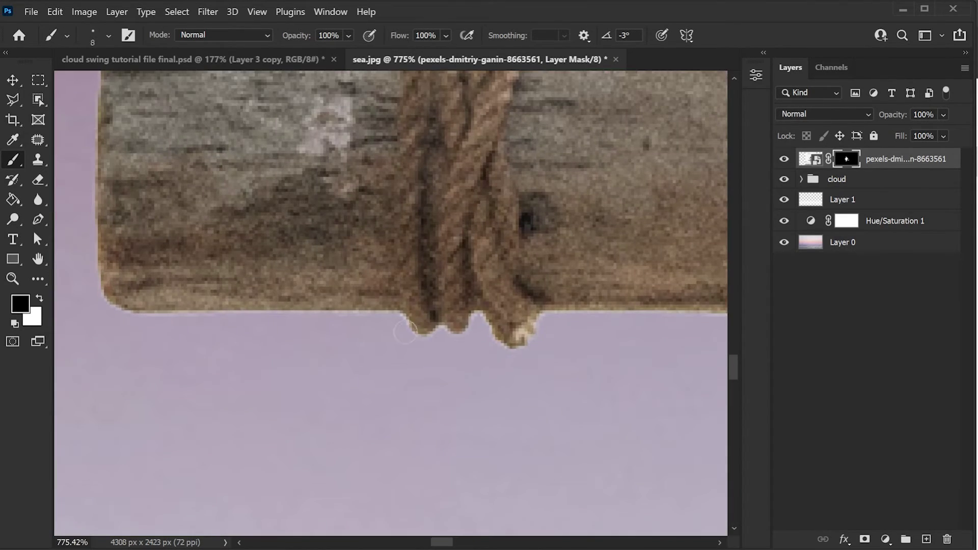
pyautogui.press(']')
pyautogui.press(']')
pyautogui.press(']')
pyautogui.scroll(-4, 443, 326)
pyautogui.scroll(-1, 607, 267)
pyautogui.scroll(-3, 565, 281)
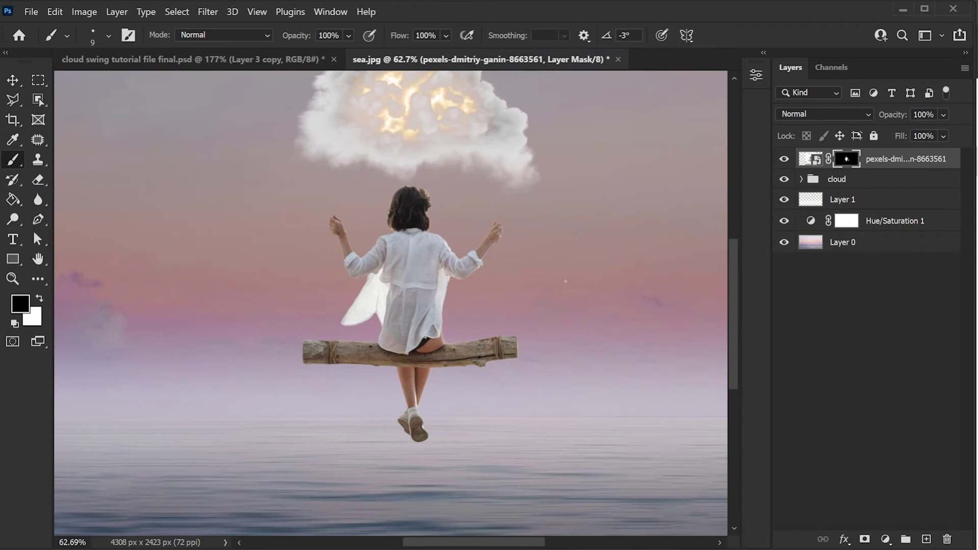
# - Refine the hair edges in Select and Mask, decontaminate colours, and output a new masked layer
pyautogui.rightClick(844, 156)
pyautogui.click(840, 267)
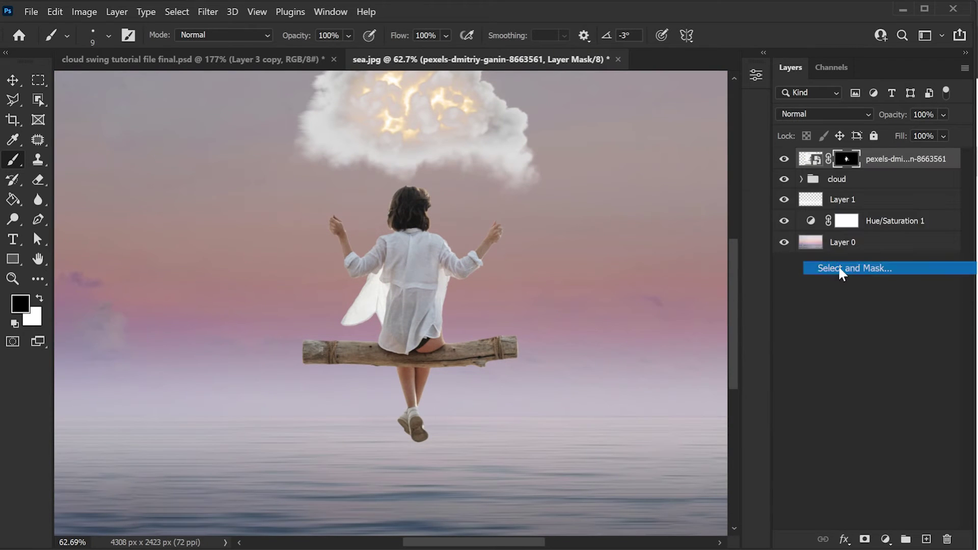
pyautogui.scroll(3, 332, 182)
pyautogui.scroll(3, 362, 219)
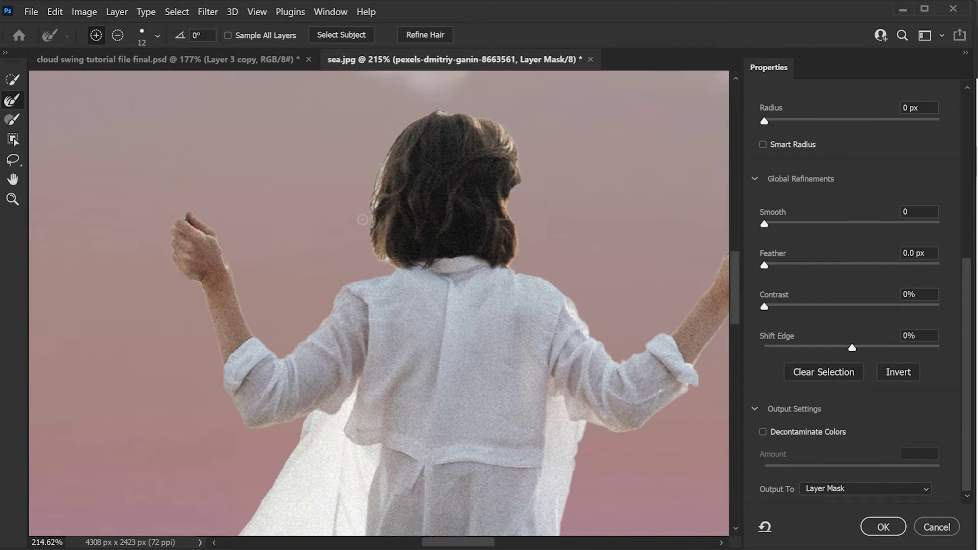
pyautogui.press(']')
pyautogui.moveTo(381, 150)
pyautogui.mouseDown()
pyautogui.moveTo(380, 249)
pyautogui.moveTo(381, 168)
pyautogui.moveTo(440, 105)
pyautogui.moveTo(491, 116)
pyautogui.moveTo(515, 187)
pyautogui.mouseUp()
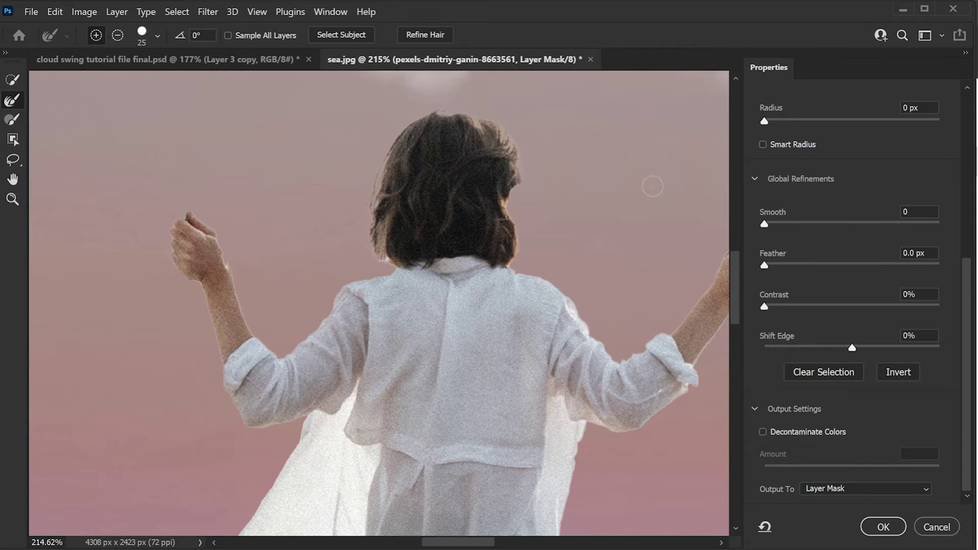
pyautogui.moveTo(369, 265); pyautogui.dragTo(416, 250)
pyautogui.scroll(-4, 430, 251)
pyautogui.scroll(-3, 439, 310)
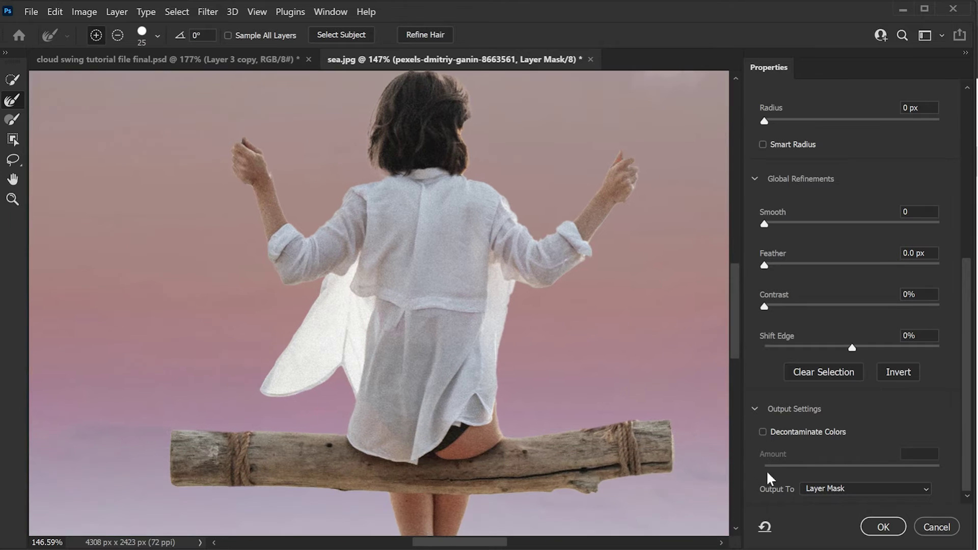
pyautogui.click(781, 431)
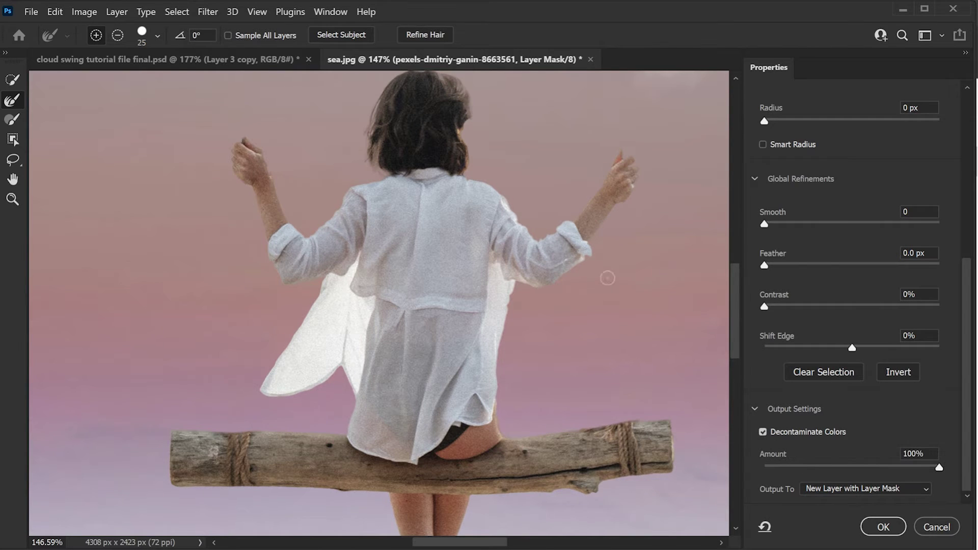
pyautogui.click(883, 528)
# - Delete the hidden original cutout layer, keeping the refined copy
pyautogui.click(874, 184)
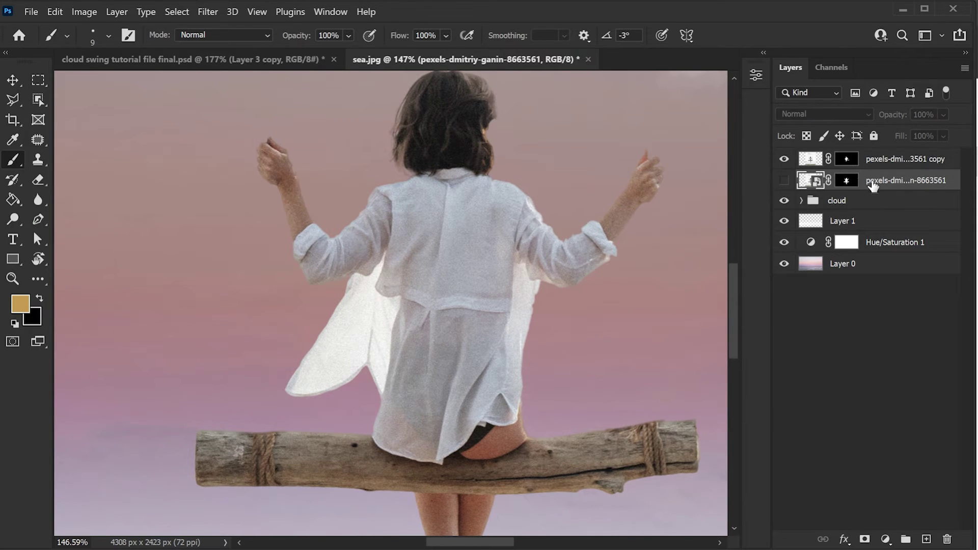
pyautogui.moveTo(899, 184); pyautogui.dragTo(950, 534)
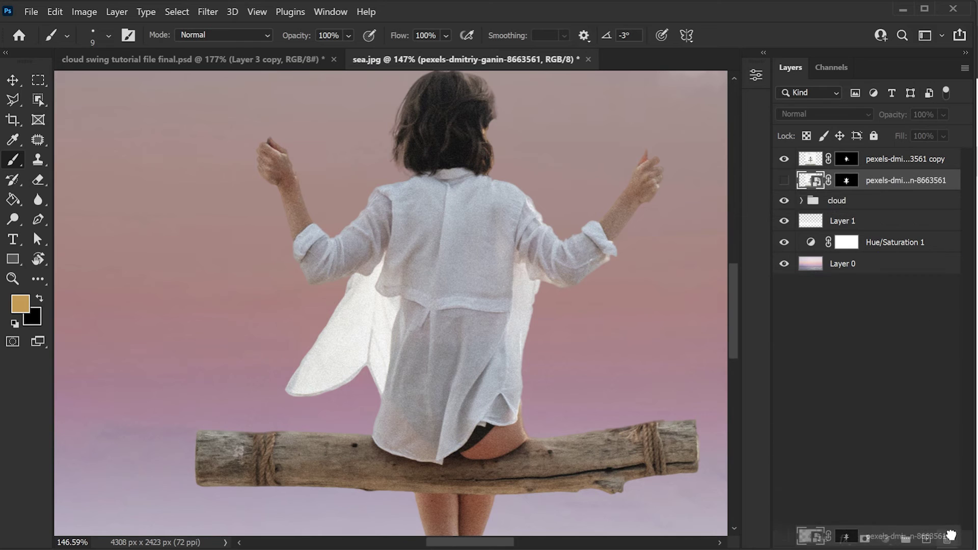
pyautogui.click(889, 162)
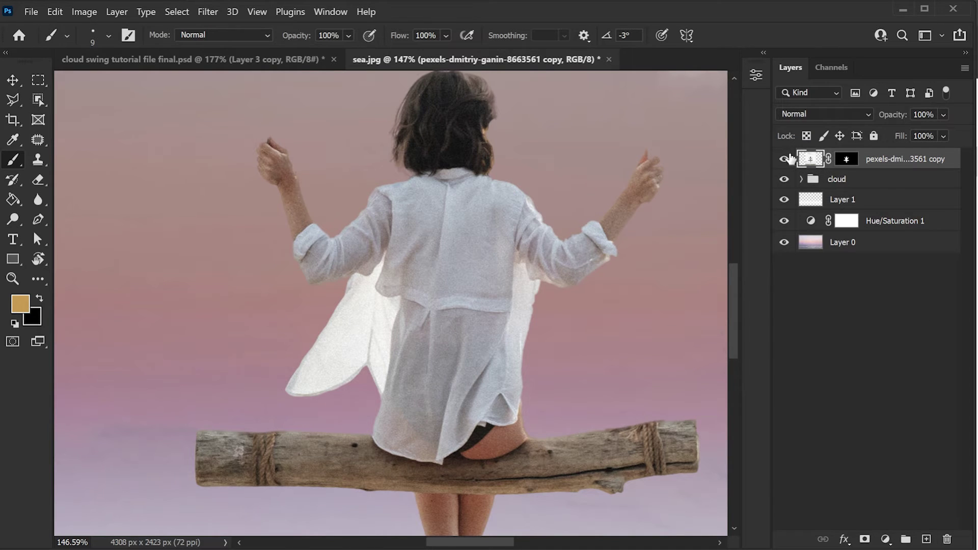
pyautogui.click(785, 159)
# - Scale the girl on the swing to about 59% and place her lower, under the cloud
pyautogui.hotkey('ctrl', '0')
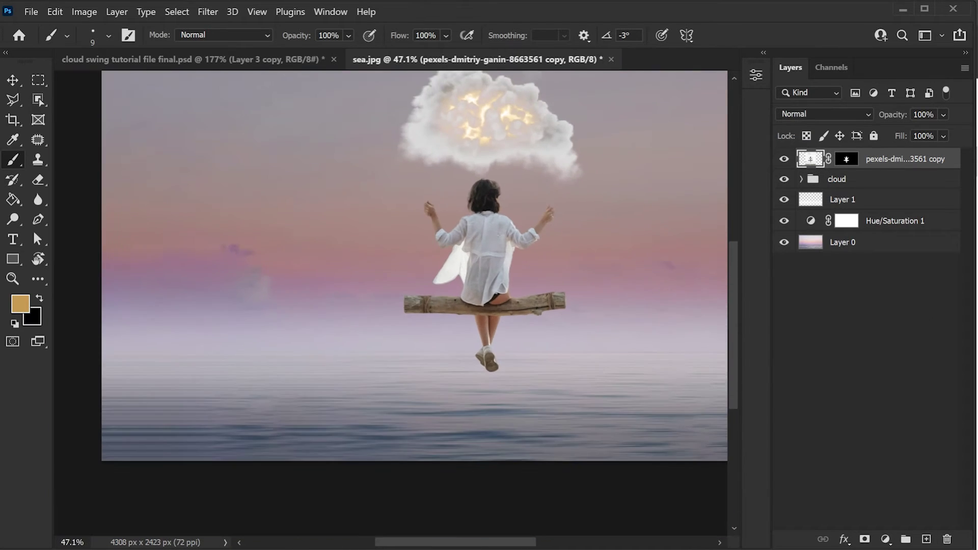
pyautogui.click(13, 80)
pyautogui.moveTo(488, 247); pyautogui.dragTo(490, 289)
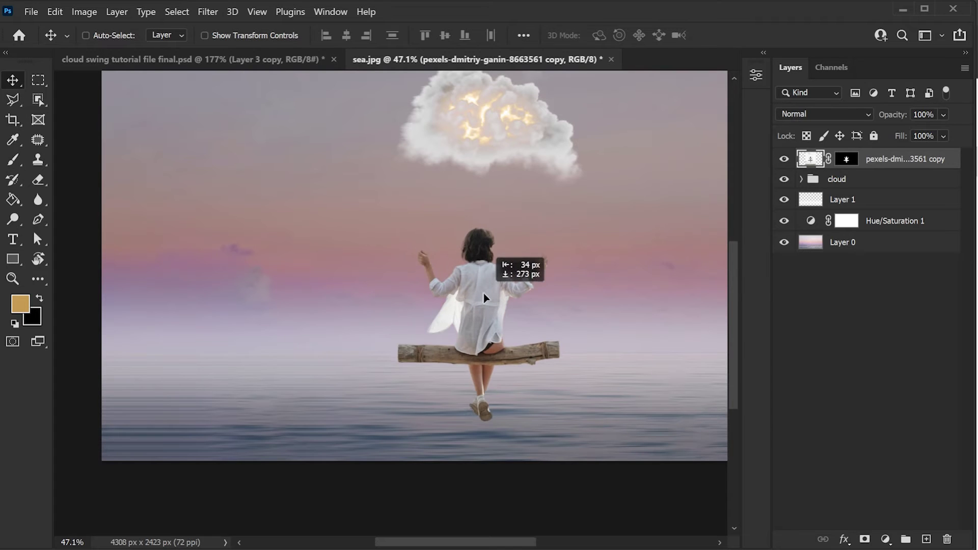
pyautogui.hotkey('ctrl', 't')
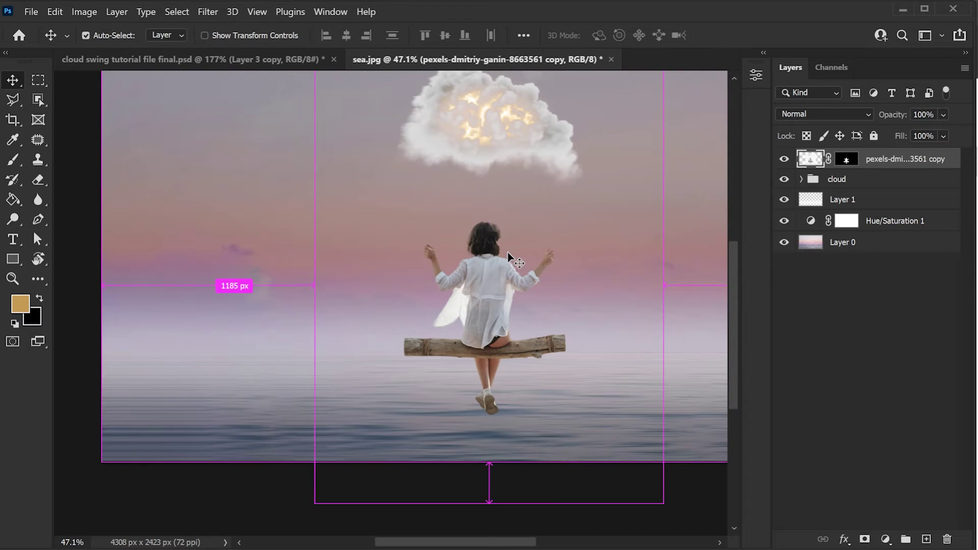
pyautogui.moveTo(674, 509)
pyautogui.mouseDown()
pyautogui.moveTo(546, 305)
pyautogui.moveTo(538, 328)
pyautogui.moveTo(561, 371)
pyautogui.mouseUp()
pyautogui.scroll(-3, 549, 340)
pyautogui.scroll(2, 548, 340)
pyautogui.moveTo(479, 310); pyautogui.dragTo(474, 323)
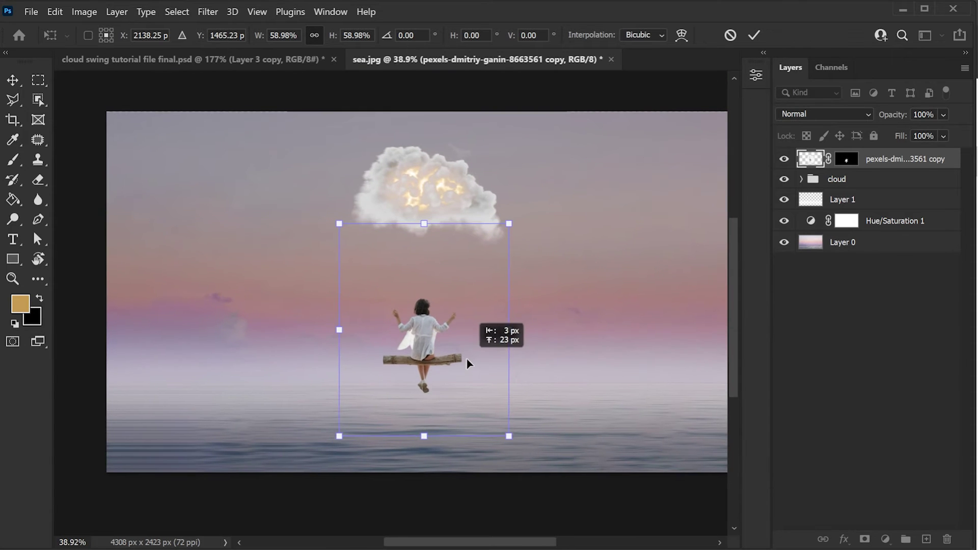
pyautogui.click(754, 34)
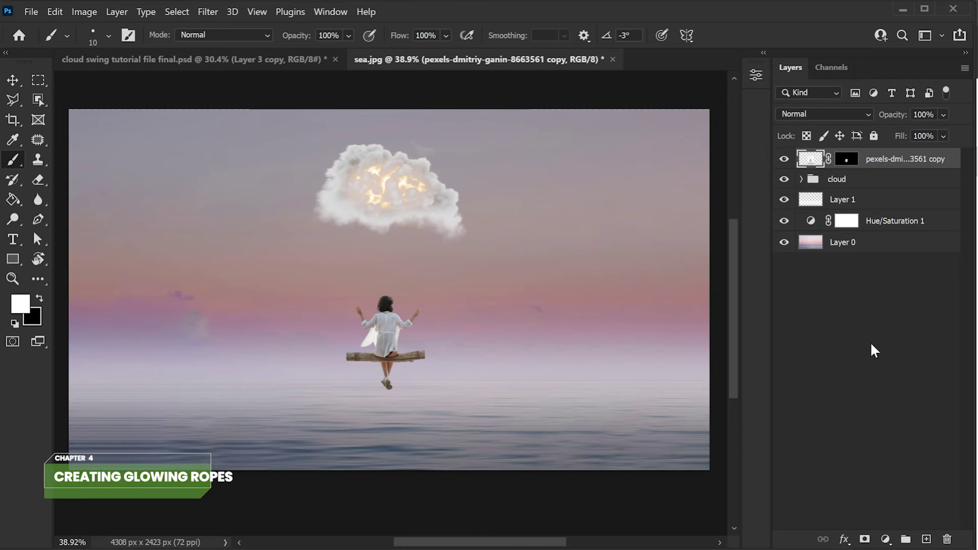
# - Add a new layer named 'rope left' just below the girl layer
pyautogui.click(926, 539)
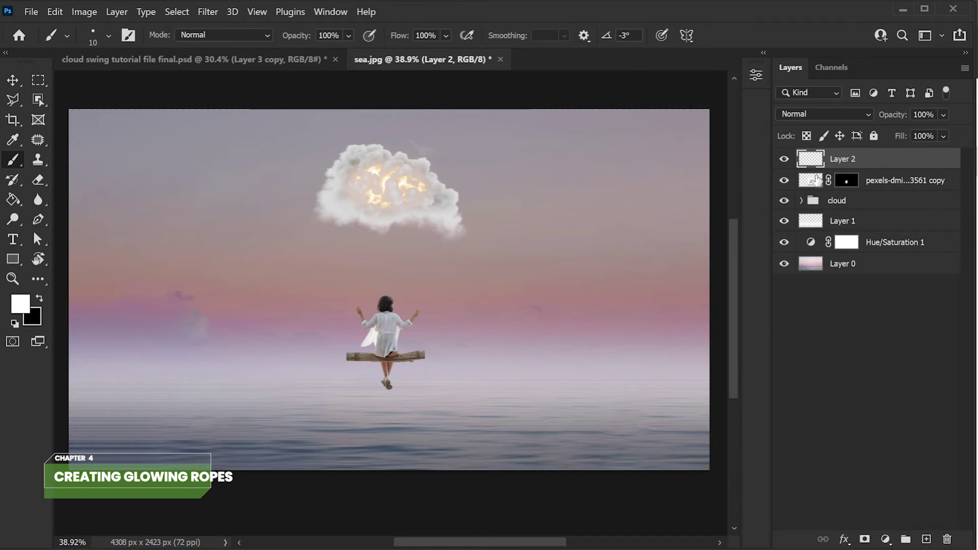
pyautogui.moveTo(861, 161); pyautogui.dragTo(860, 190)
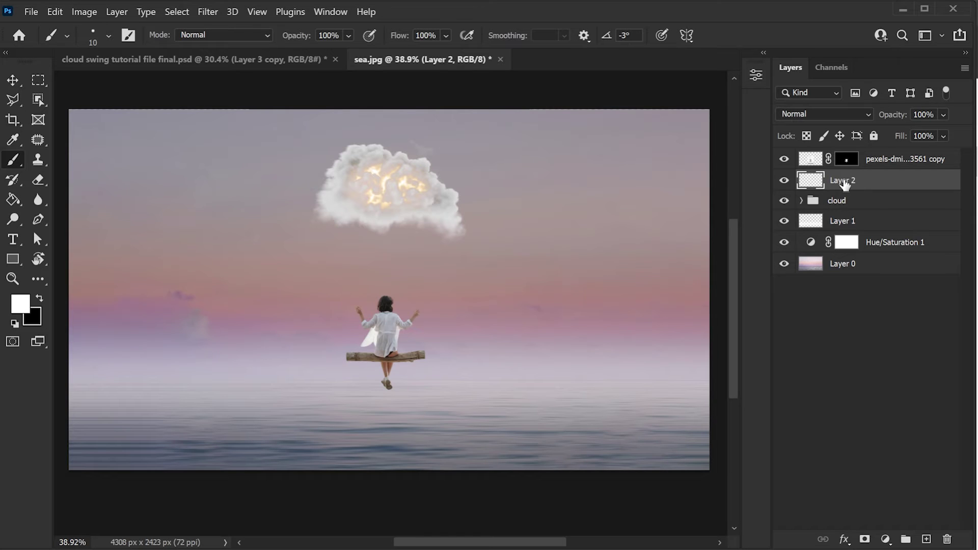
pyautogui.doubleClick(841, 180)
pyautogui.write('rope left')
pyautogui.press('Return')
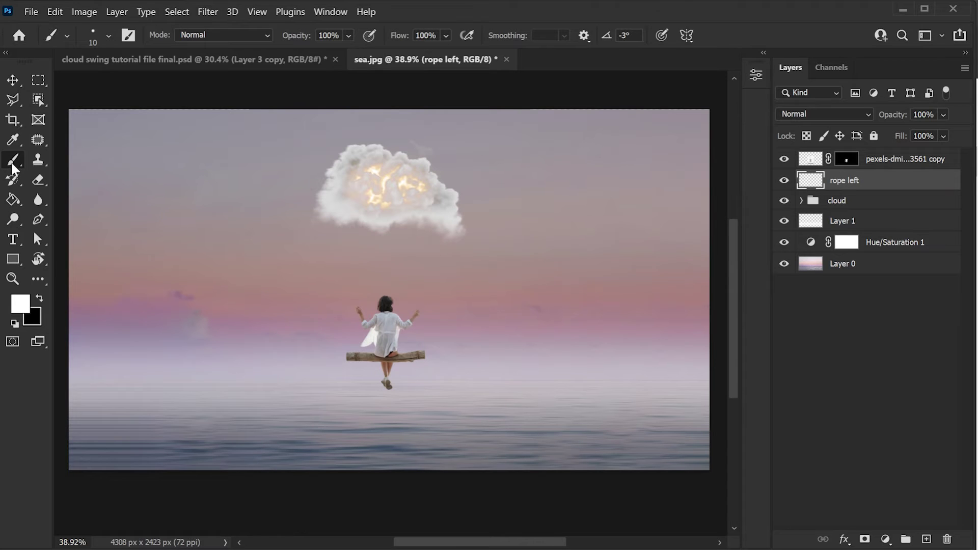
# - Check the brush size settings and frame the whole cloud in view
pyautogui.rightClick(552, 211)
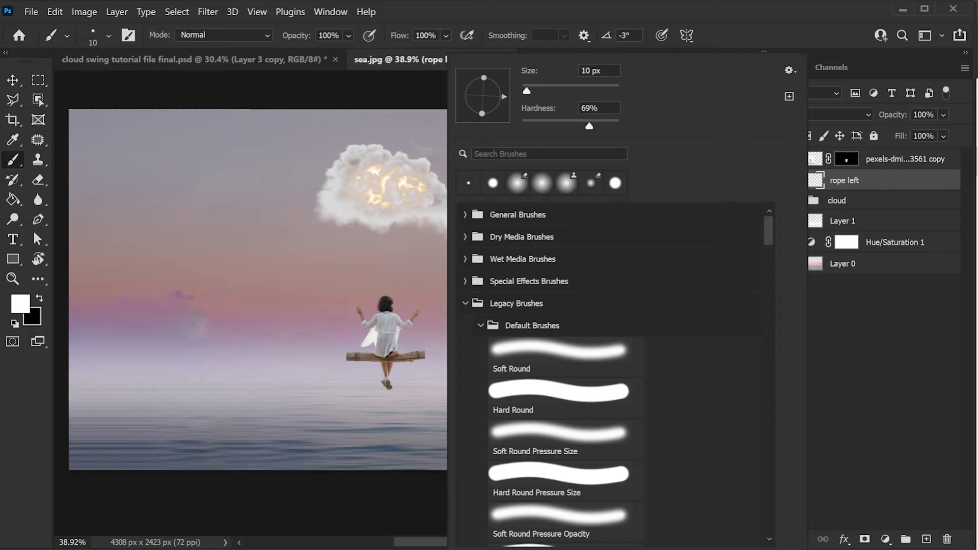
pyautogui.click(754, 20)
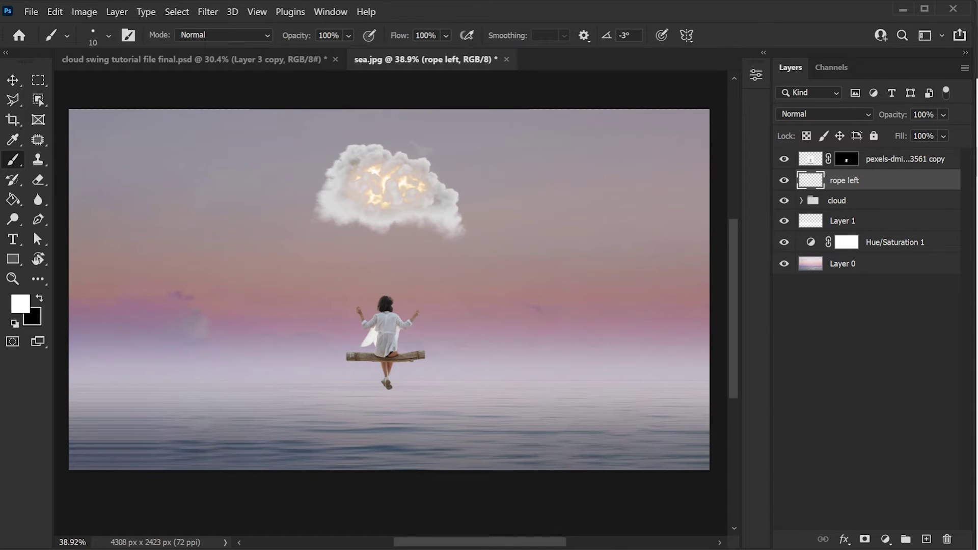
pyautogui.scroll(3, 352, 336)
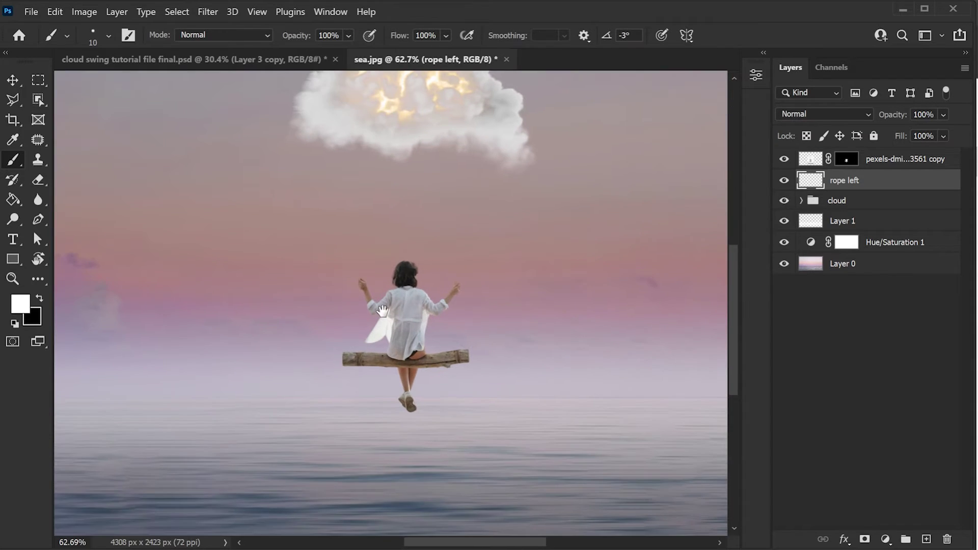
pyautogui.moveTo(382, 309)
pyautogui.mouseDown()
pyautogui.moveTo(389, 382)
pyautogui.moveTo(375, 393)
pyautogui.mouseUp()
pyautogui.scroll(1, 389, 382)
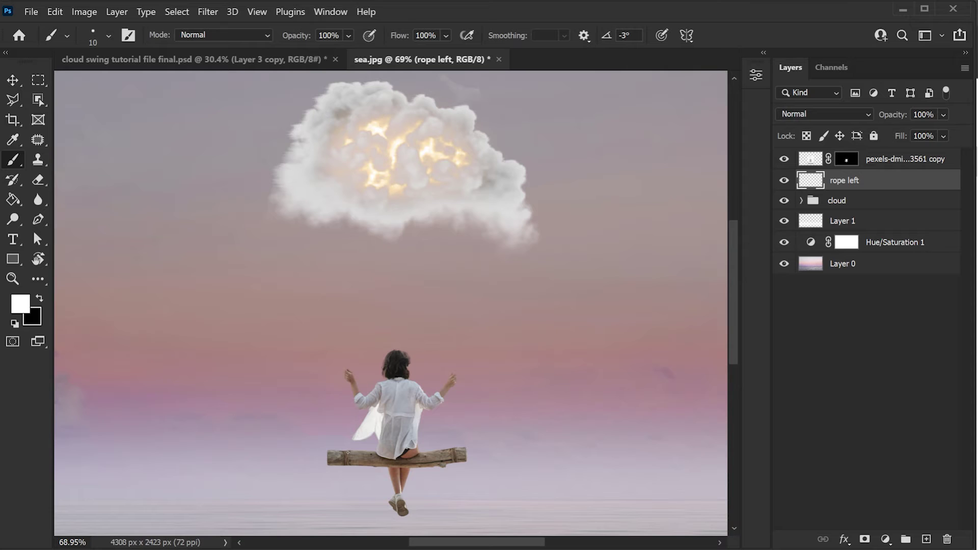
# - Draw a straight white rope from the seat's left end to the cloud, narrowed to about 6 px
pyautogui.moveTo(348, 453); pyautogui.dragTo(348, 243)
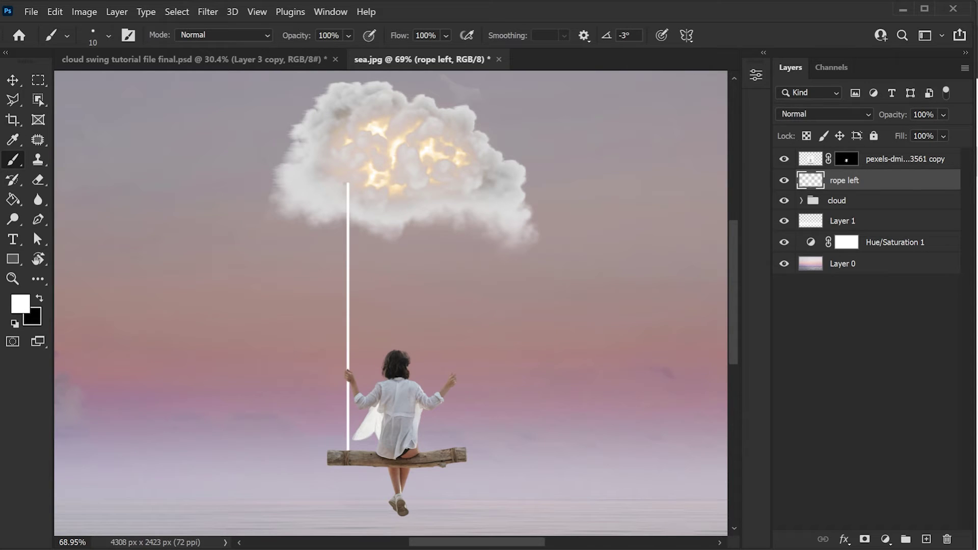
pyautogui.moveTo(285, 316); pyautogui.dragTo(440, 322)
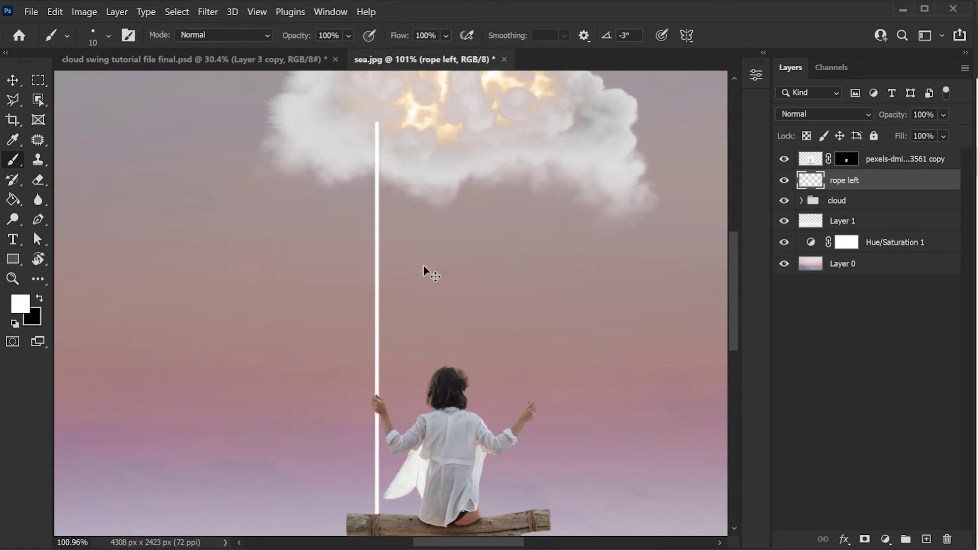
pyautogui.hotkey('ctrl', 't')
pyautogui.scroll(2, 374, 320)
pyautogui.scroll(2, 367, 322)
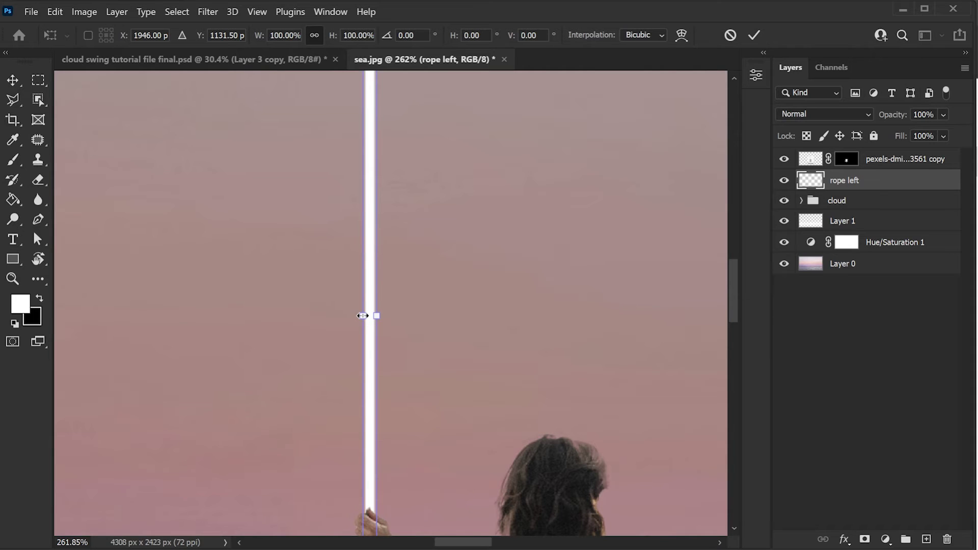
pyautogui.moveTo(362, 315); pyautogui.dragTo(368, 316)
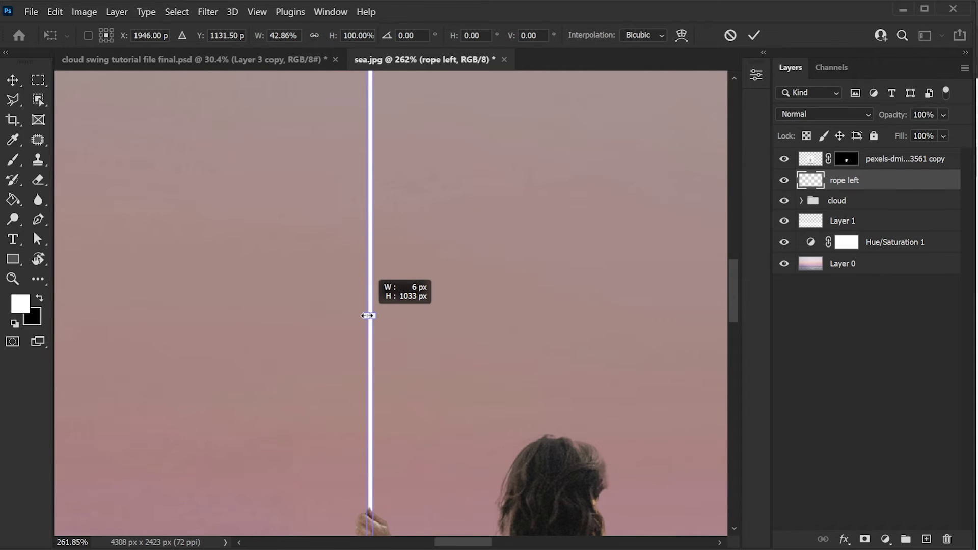
pyautogui.click(753, 35)
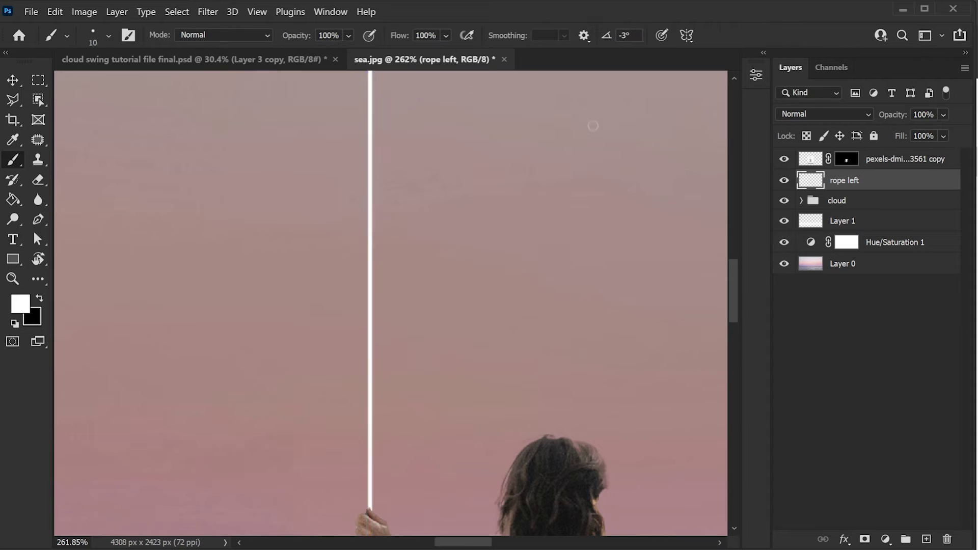
pyautogui.scroll(-3, 451, 309)
pyautogui.scroll(-3, 448, 311)
pyautogui.moveTo(461, 314); pyautogui.dragTo(421, 349)
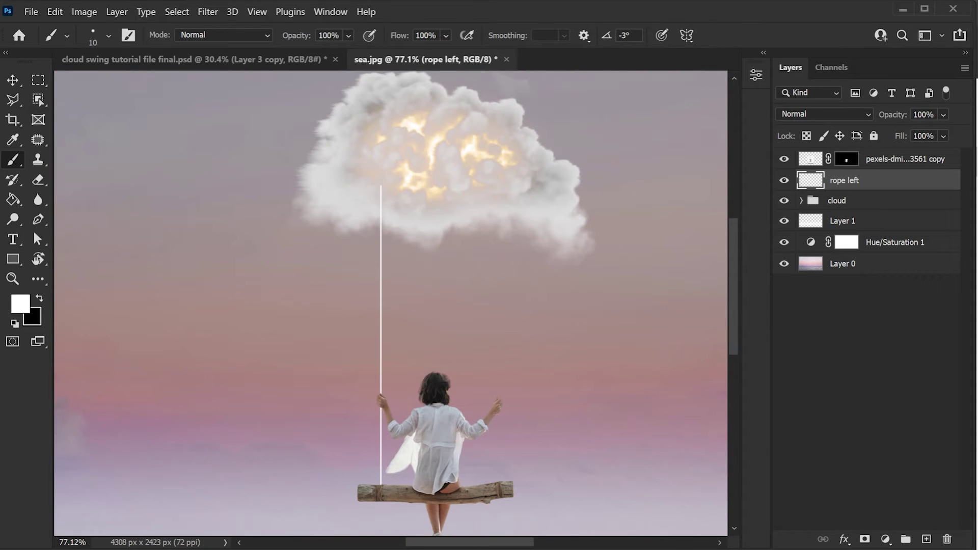
pyautogui.click(40, 181)
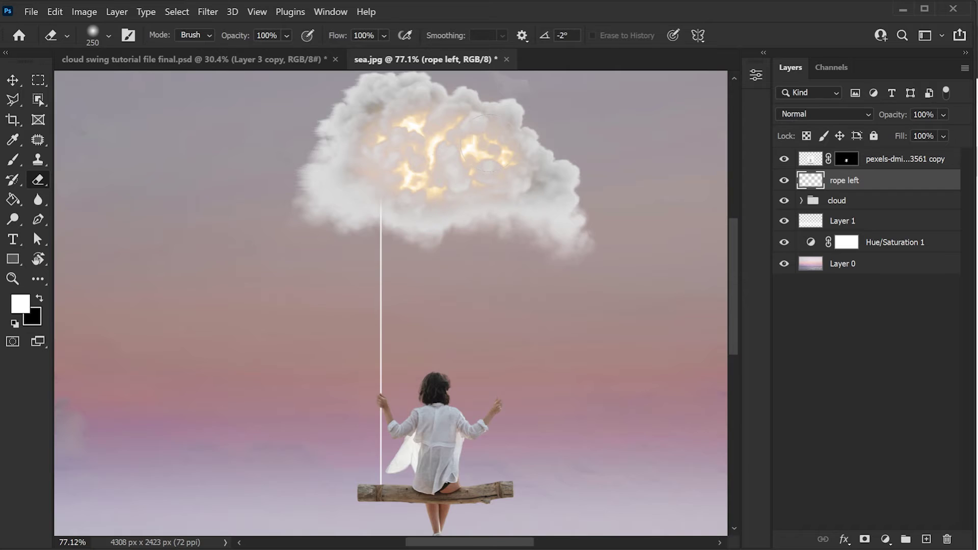
pyautogui.hotkey('ctrl', '-')
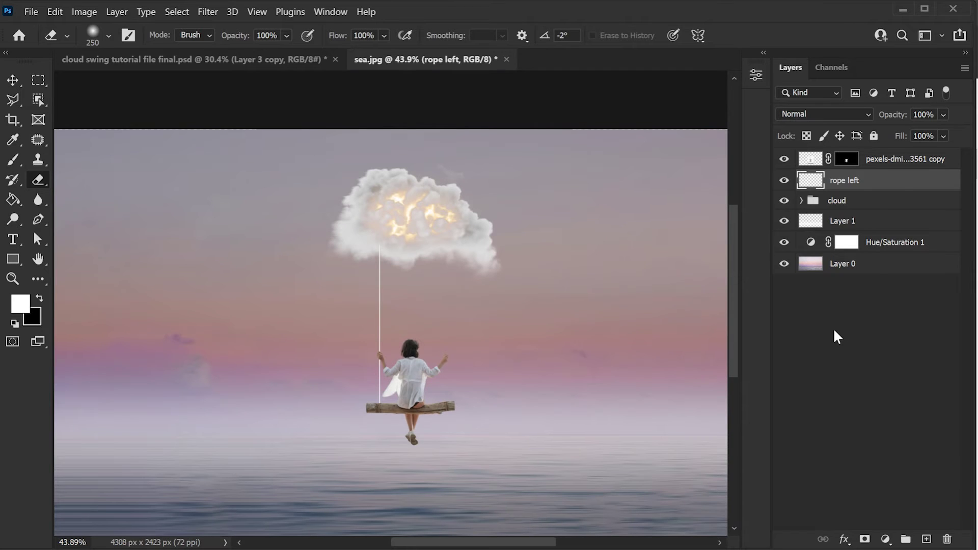
# - Give the 'rope left' layer an Outer Glow of size 60 with a different contour
pyautogui.doubleClick(909, 181)
pyautogui.moveTo(475, 117); pyautogui.dragTo(551, 87)
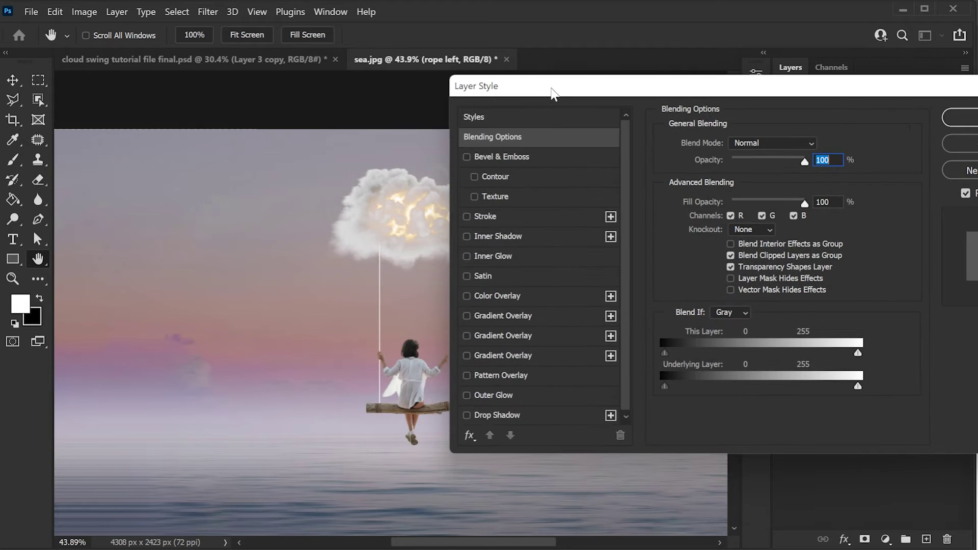
pyautogui.click(478, 396)
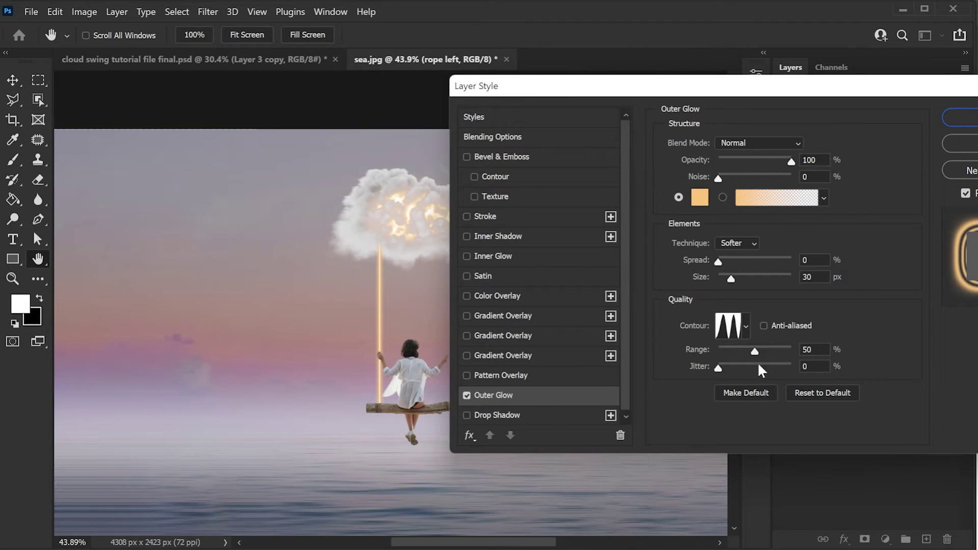
pyautogui.click(699, 198)
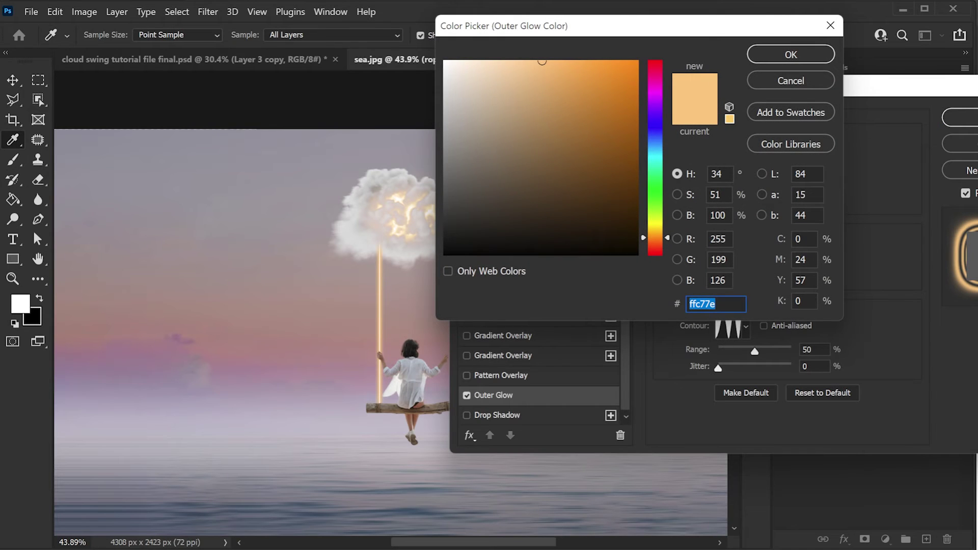
pyautogui.click(776, 81)
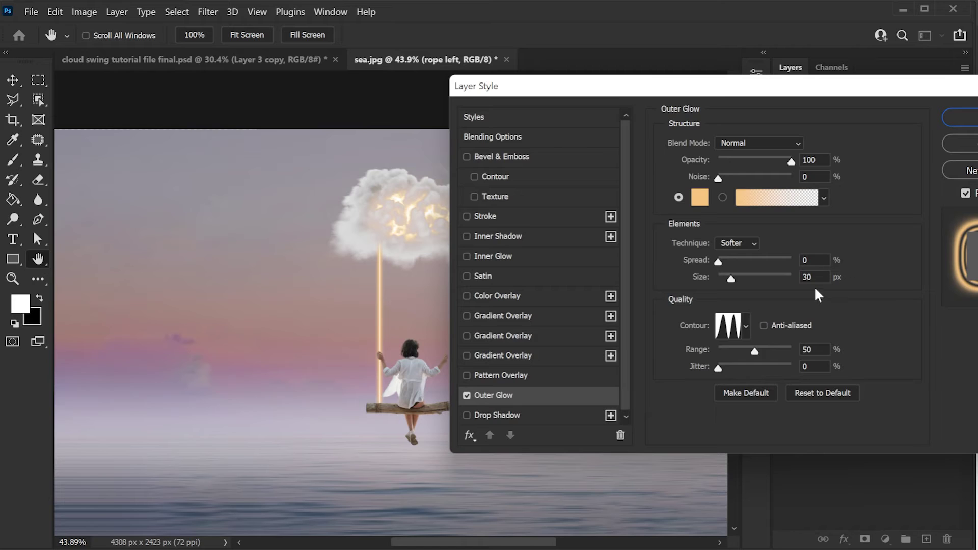
pyautogui.doubleClick(809, 276)
pyautogui.write('60')
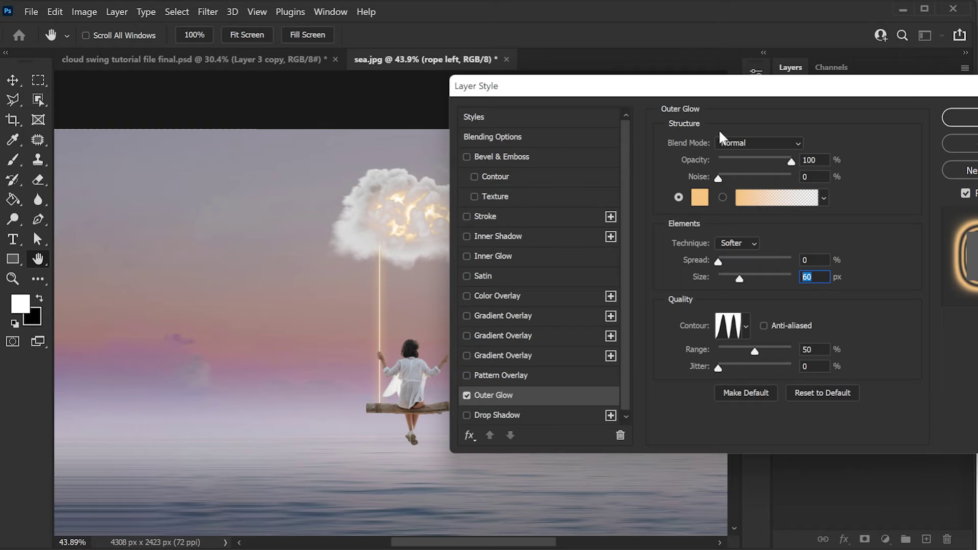
pyautogui.click(746, 325)
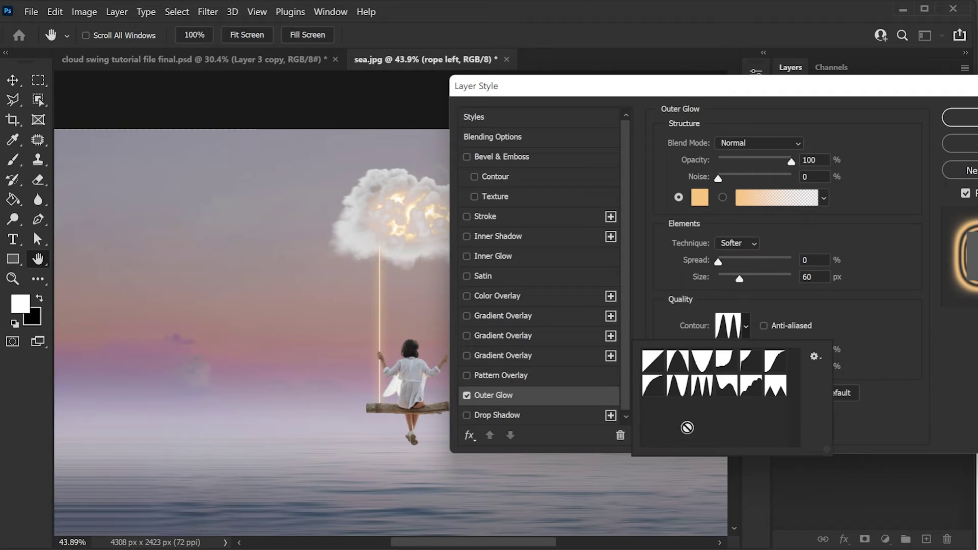
pyautogui.click(702, 389)
pyautogui.moveTo(860, 95); pyautogui.dragTo(823, 92)
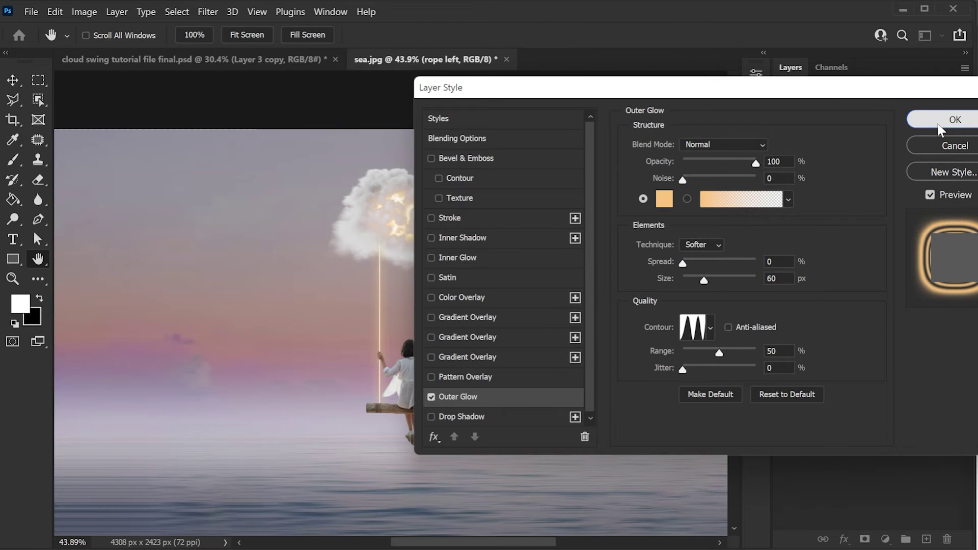
pyautogui.click(939, 122)
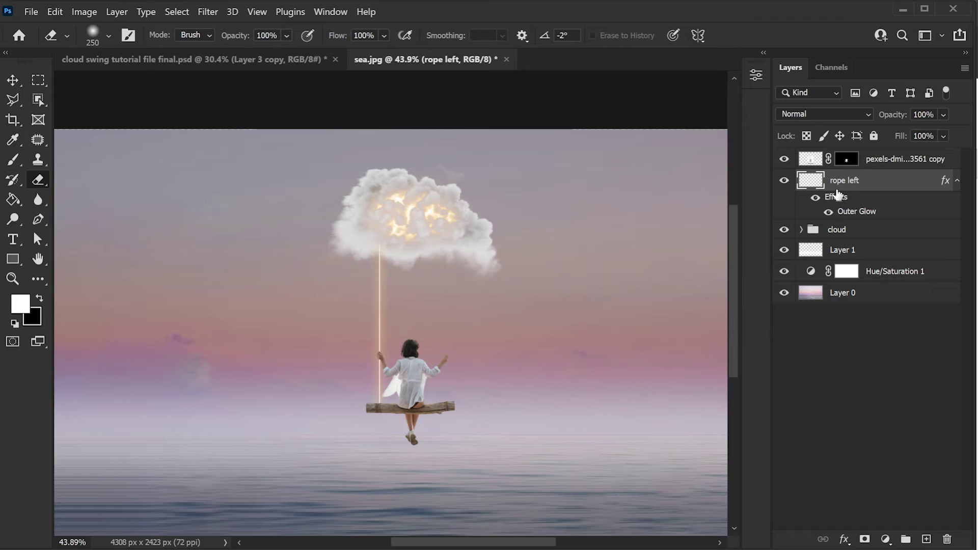
# - Duplicate the glowing rope to the seat's right end, stretch it into the cloud, and trim its top
pyautogui.hotkey('ctrl', 'j')
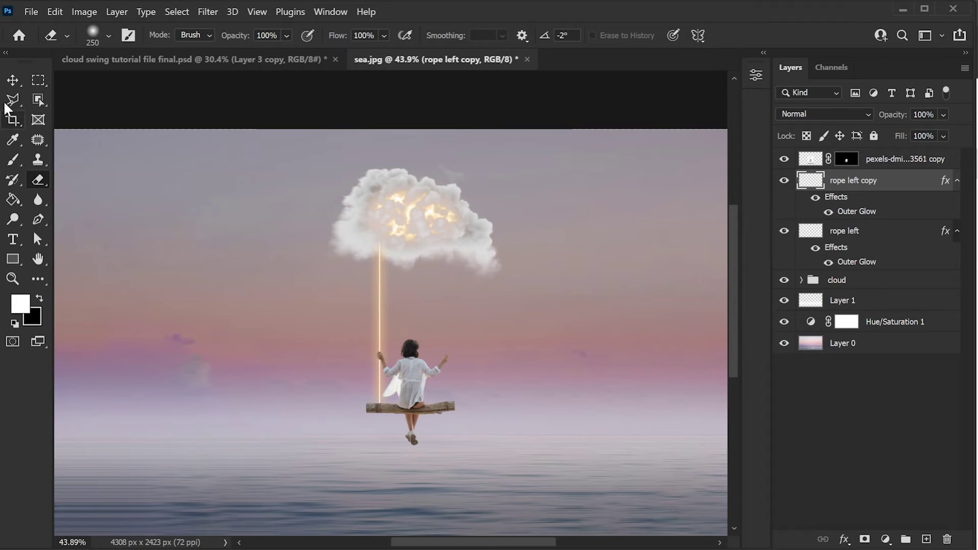
pyautogui.click(11, 84)
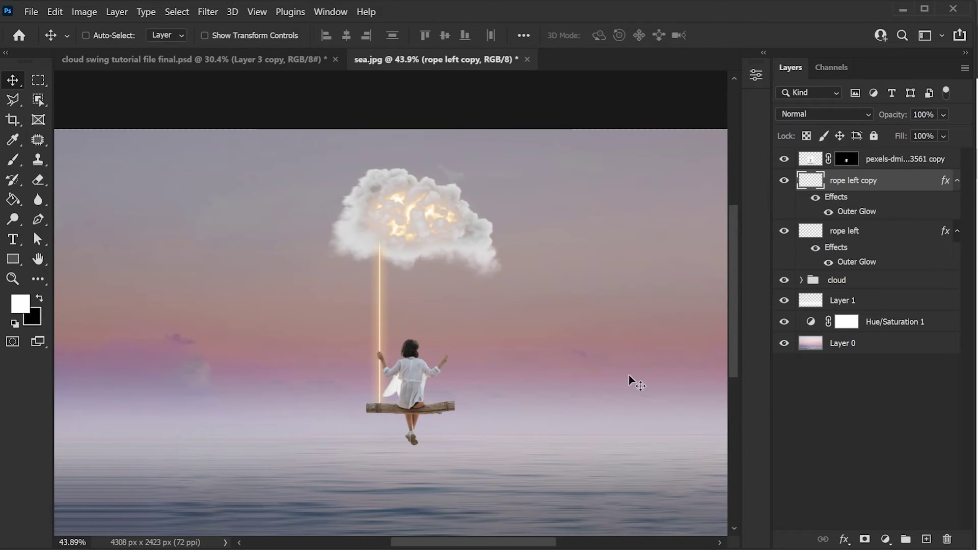
pyautogui.moveTo(389, 308); pyautogui.dragTo(454, 314)
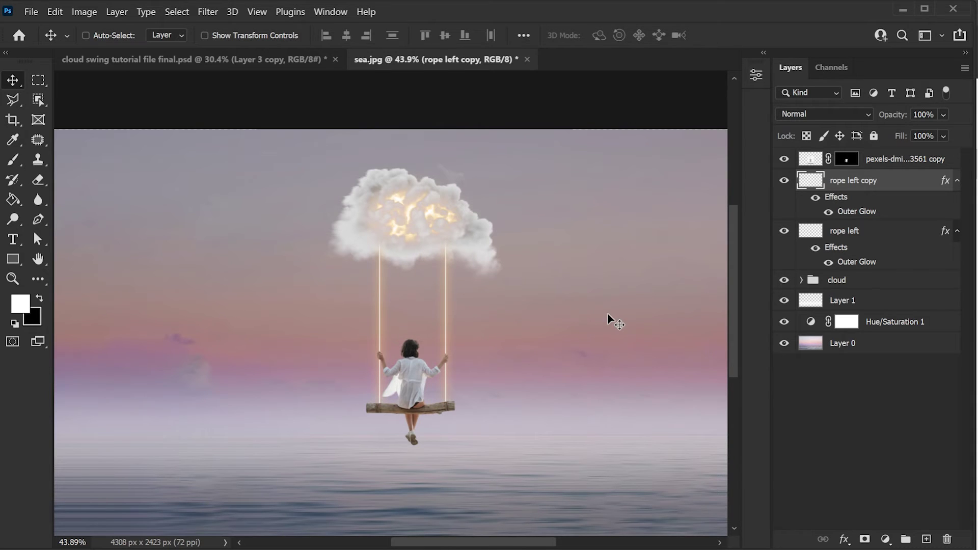
pyautogui.hotkey('ctrl', 't')
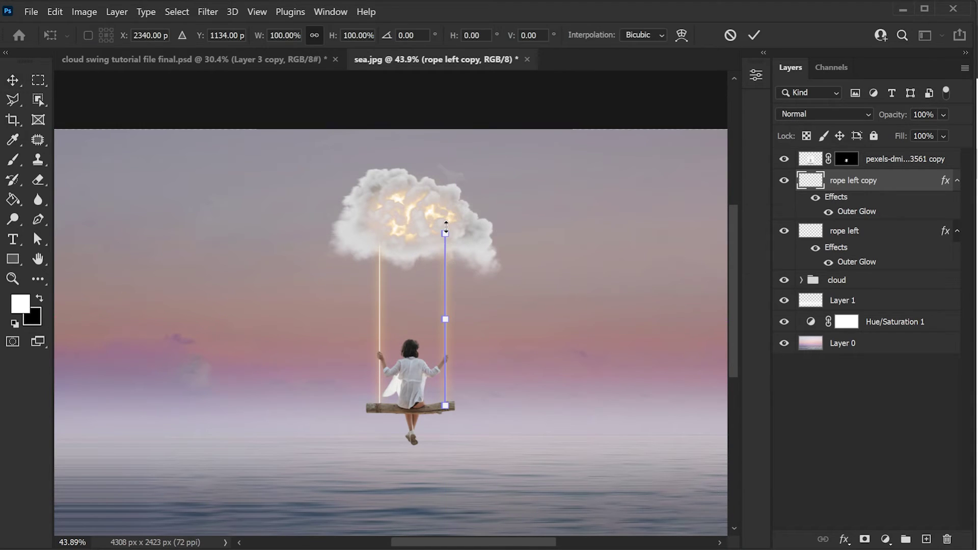
pyautogui.moveTo(445, 231); pyautogui.dragTo(443, 212)
pyautogui.press('Return')
pyautogui.scroll(5, 434, 229)
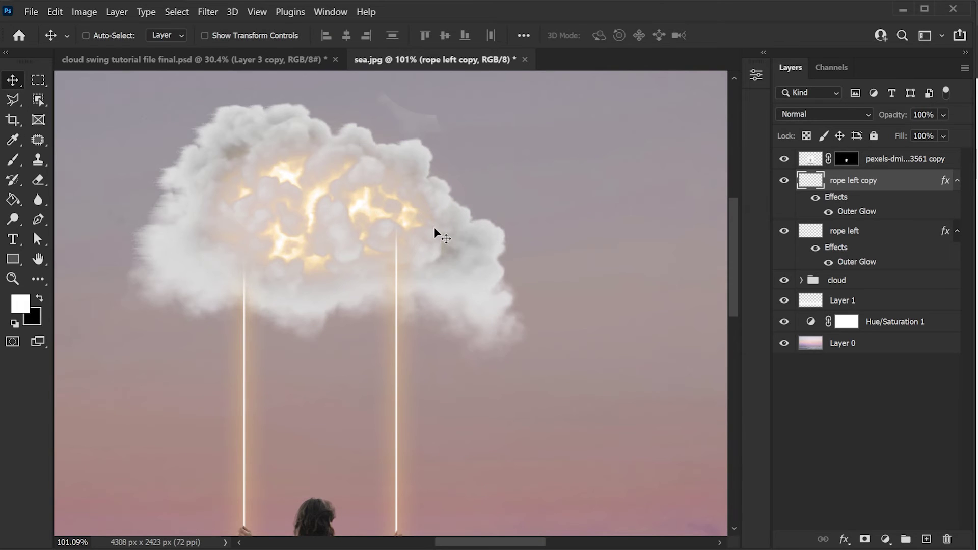
pyautogui.press('e')
pyautogui.click(396, 219)
pyautogui.write('rope right')
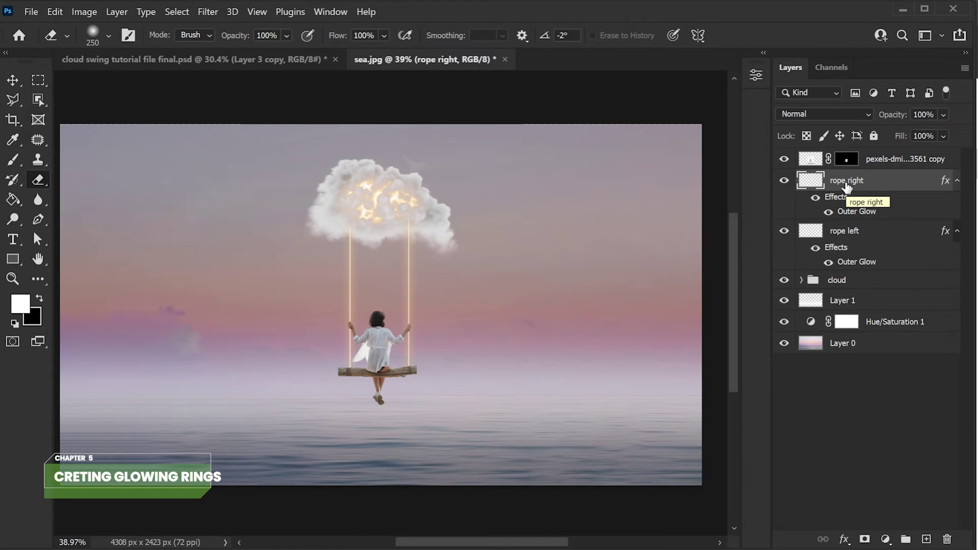
# - Add a new layer named 'ring' above the girl layer
pyautogui.click(861, 160)
pyautogui.click(926, 539)
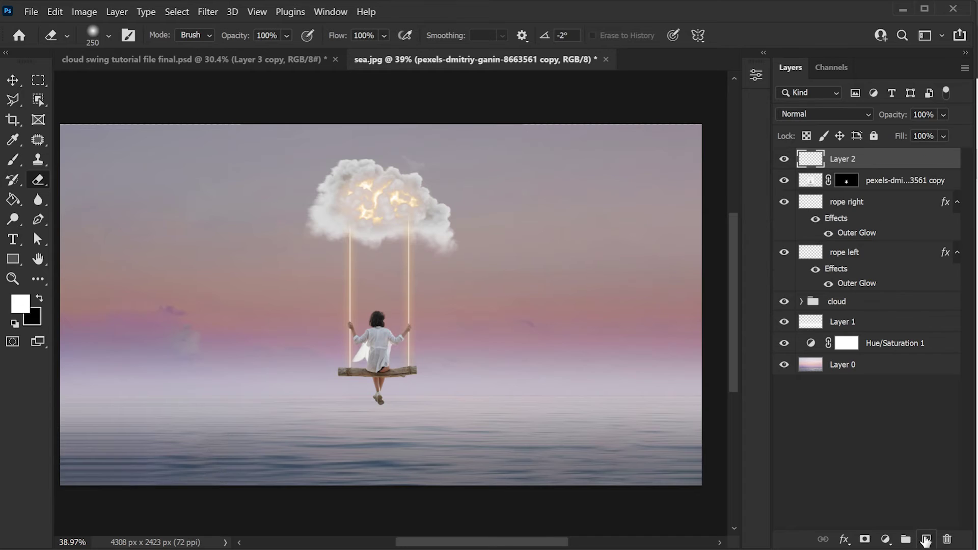
pyautogui.doubleClick(842, 159)
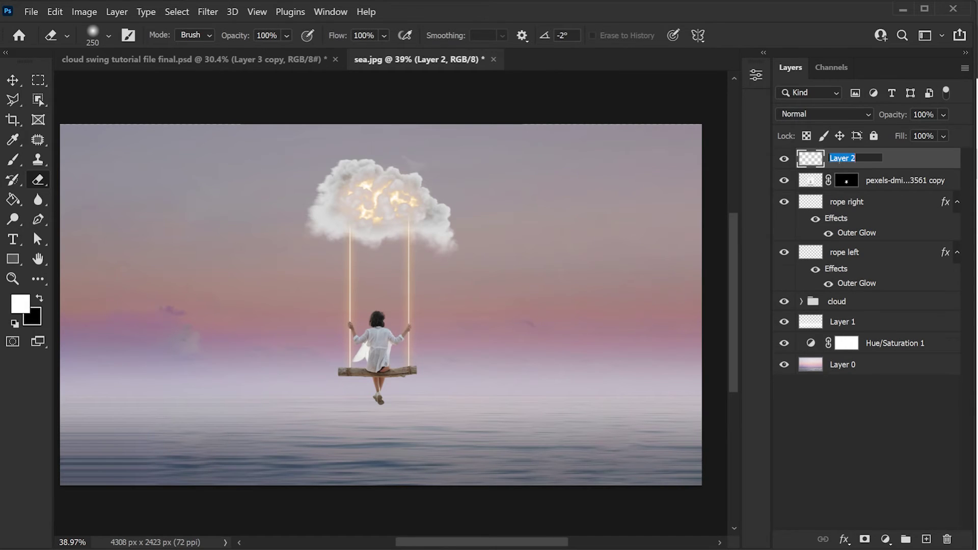
pyautogui.write('ring')
pyautogui.press('Return')
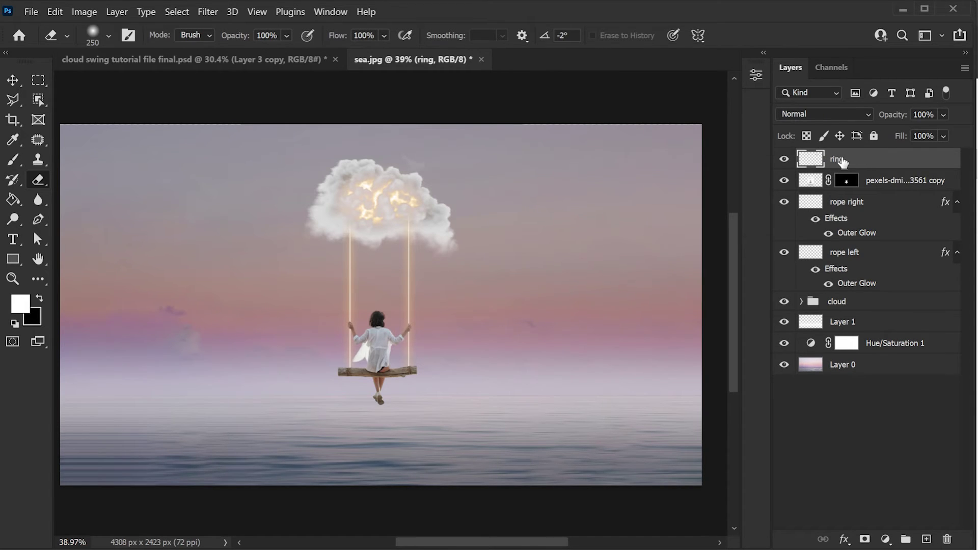
# - Stroke an oval selection around the seat's left end with a 3 px white line
pyautogui.click(36, 78)
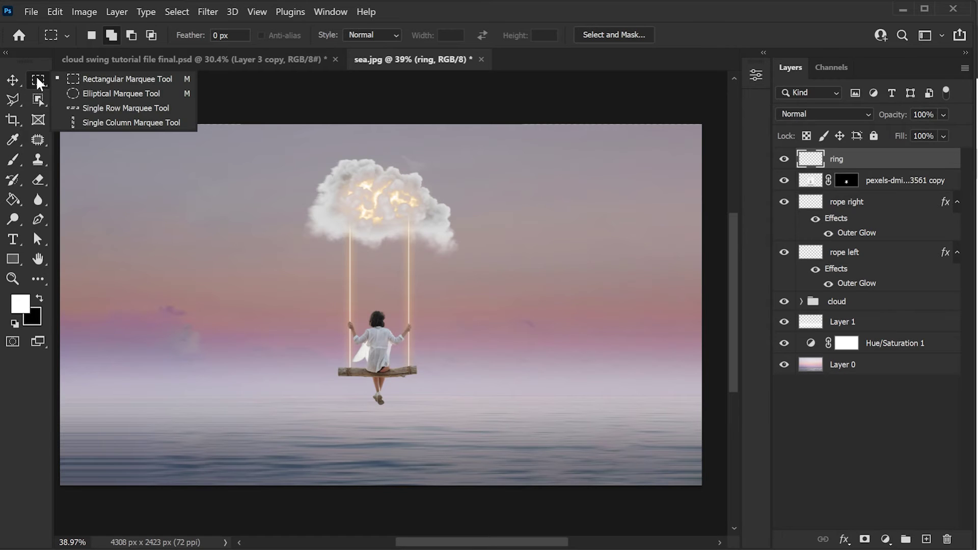
pyautogui.click(110, 94)
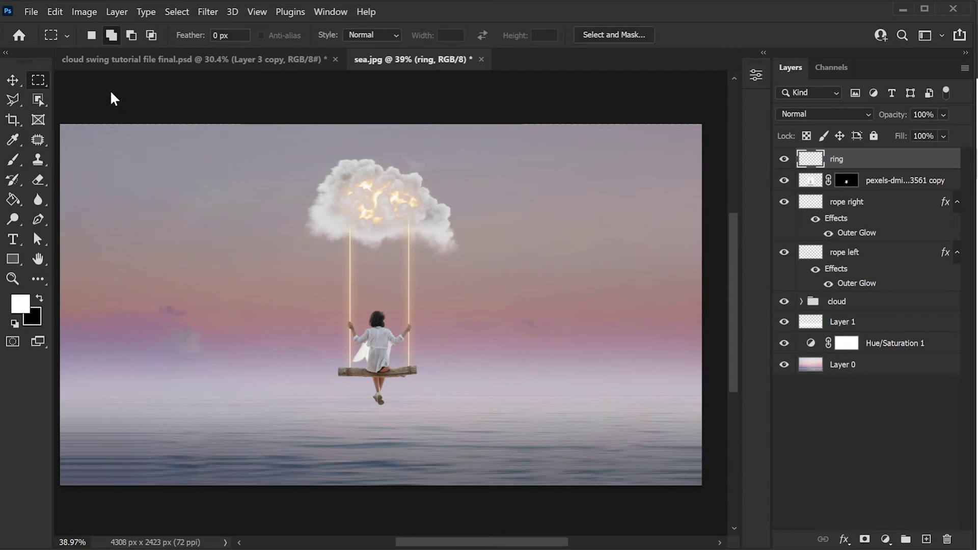
pyautogui.keyDown('alt'); pyautogui.scroll(2, 338, 343); pyautogui.keyUp('alt')
pyautogui.keyDown('alt'); pyautogui.scroll(3, 341, 357); pyautogui.keyUp('alt')
pyautogui.keyDown('alt'); pyautogui.scroll(5, 345, 376); pyautogui.keyUp('alt')
pyautogui.keyDown('alt'); pyautogui.scroll(2, 295, 286); pyautogui.keyUp('alt')
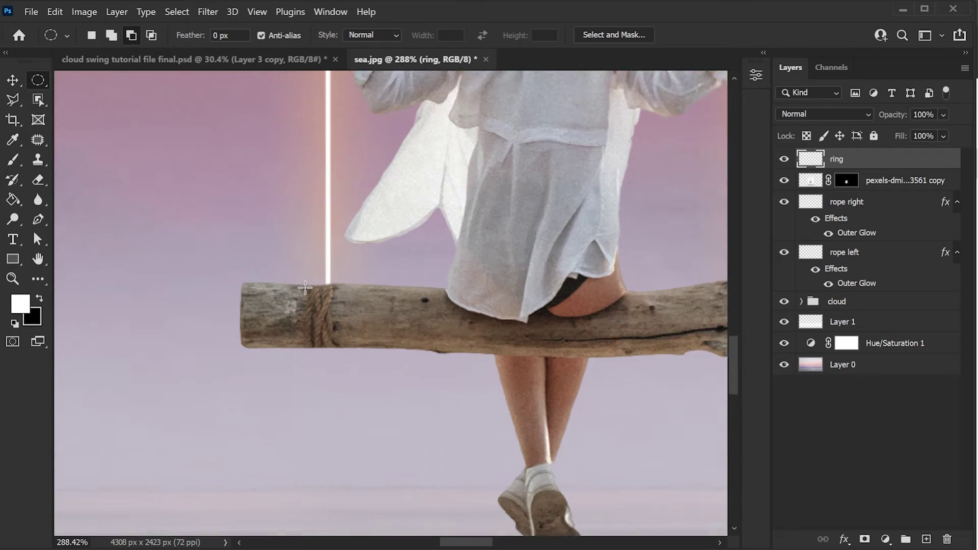
pyautogui.keyDown('alt'); pyautogui.scroll(3, 295, 286); pyautogui.keyUp('alt')
pyautogui.moveTo(292, 280); pyautogui.dragTo(356, 373)
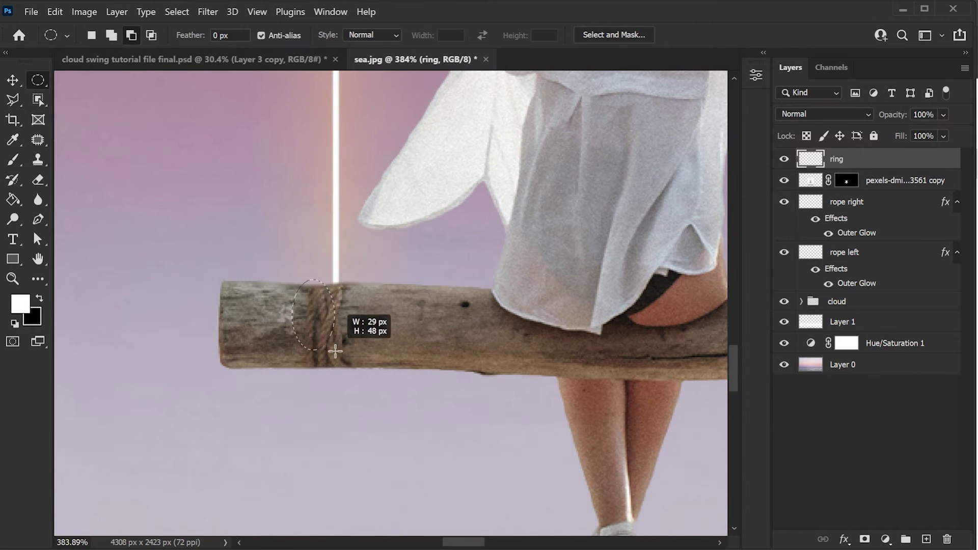
pyautogui.rightClick(328, 310)
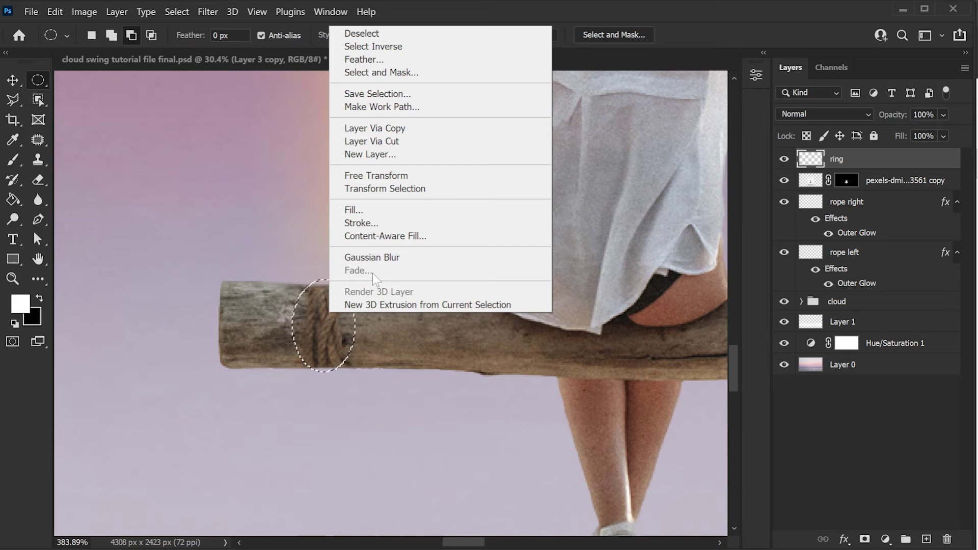
pyautogui.click(361, 223)
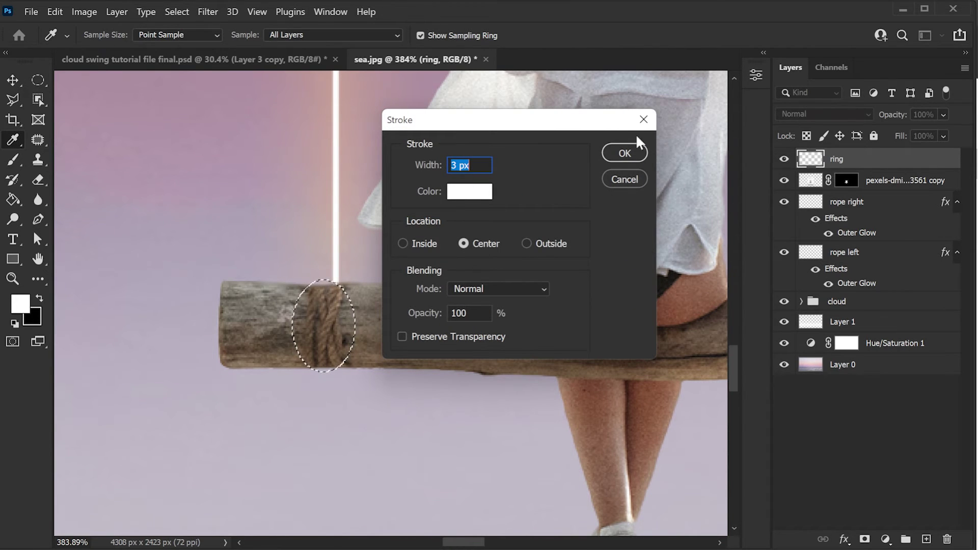
pyautogui.click(616, 152)
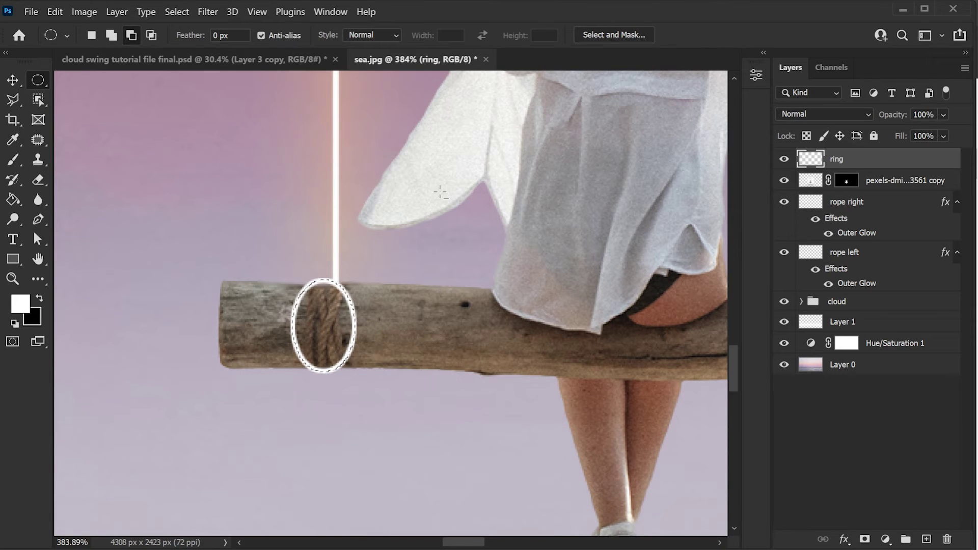
# - Deselect and erase the ring's back half so it wraps around the log
pyautogui.click(177, 12)
pyautogui.click(193, 42)
pyautogui.press('e')
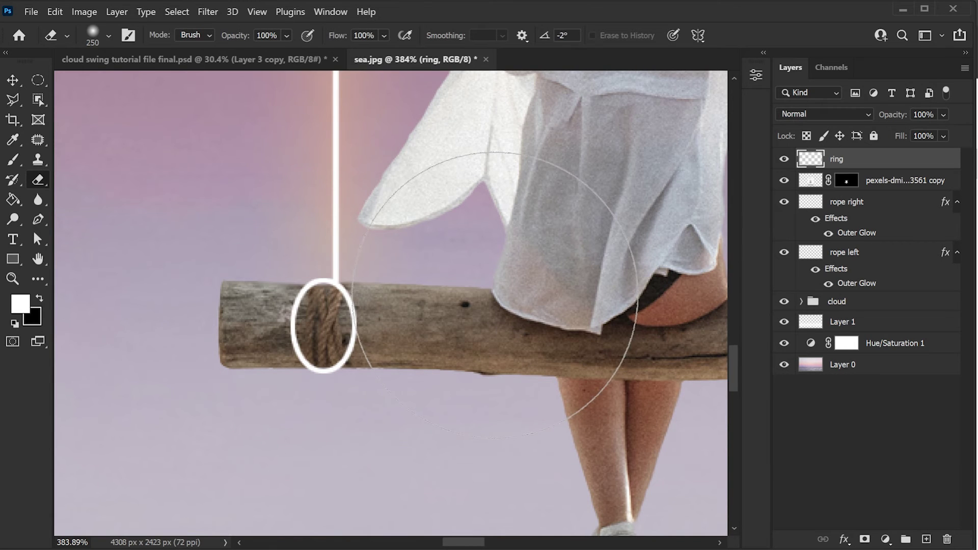
pyautogui.press('[')
pyautogui.press('[')
pyautogui.press('[')
pyautogui.moveTo(338, 286)
pyautogui.mouseDown()
pyautogui.moveTo(346, 361)
pyautogui.moveTo(326, 284)
pyautogui.mouseUp()
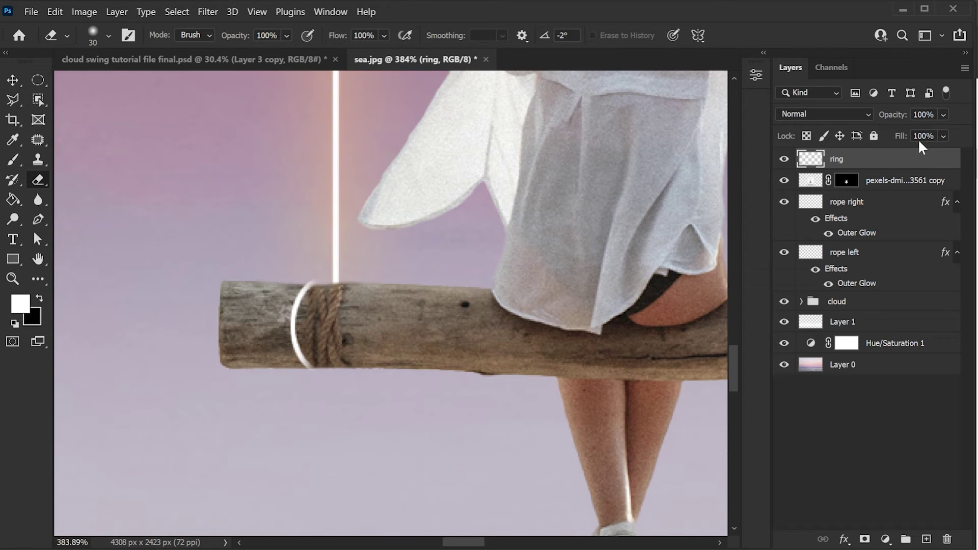
pyautogui.doubleClick(936, 159)
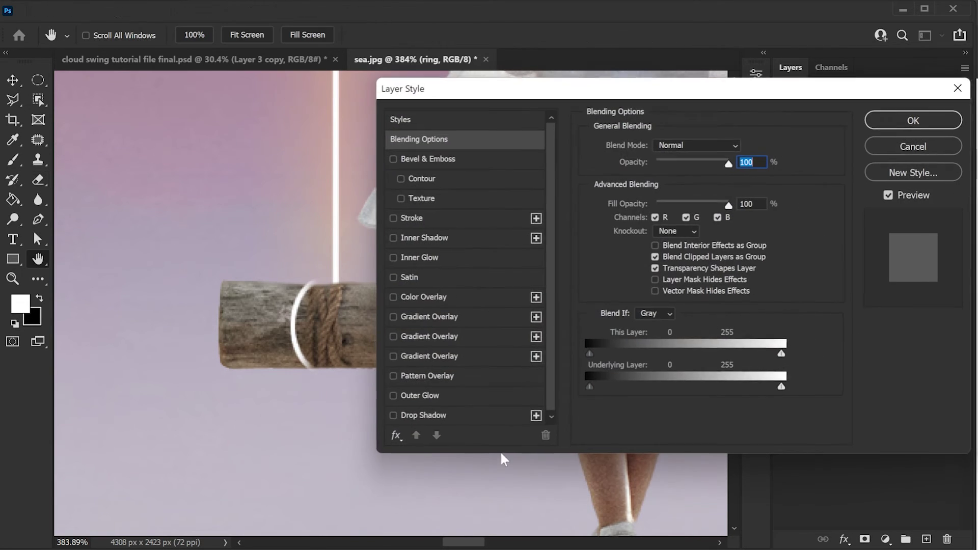
# - Give the white ring an Outer Glow and copy it into four evenly spaced rings along the log
pyautogui.click(415, 397)
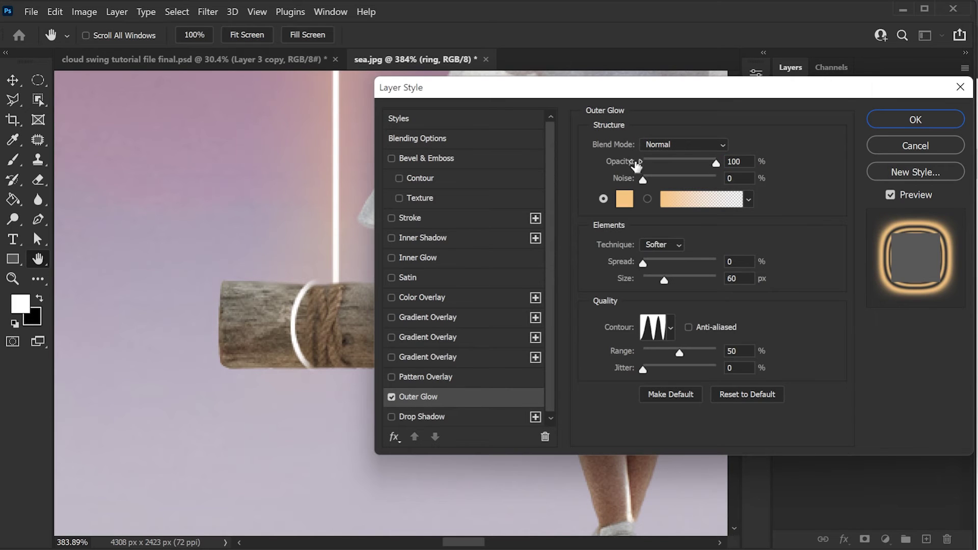
pyautogui.click(916, 119)
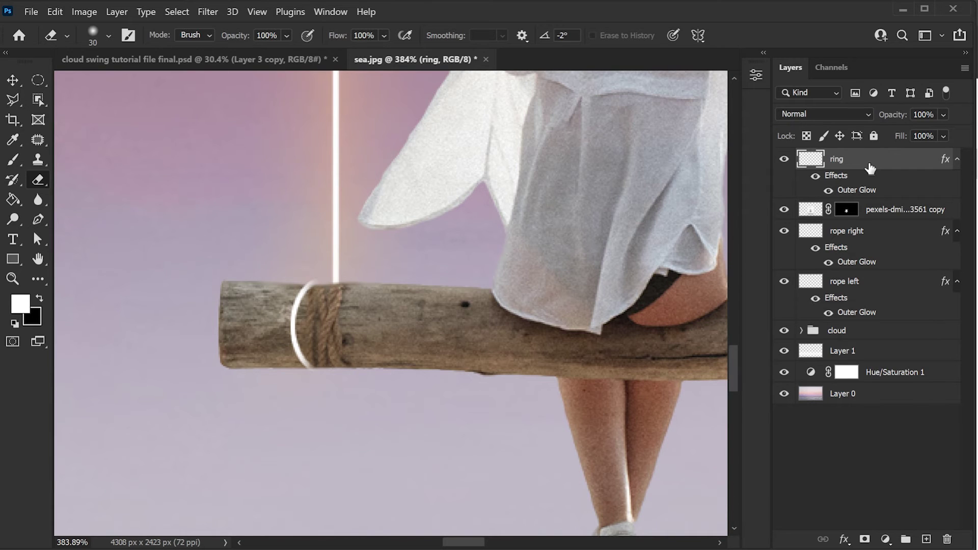
pyautogui.hotkey('ctrl', 'j')
pyautogui.click(13, 79)
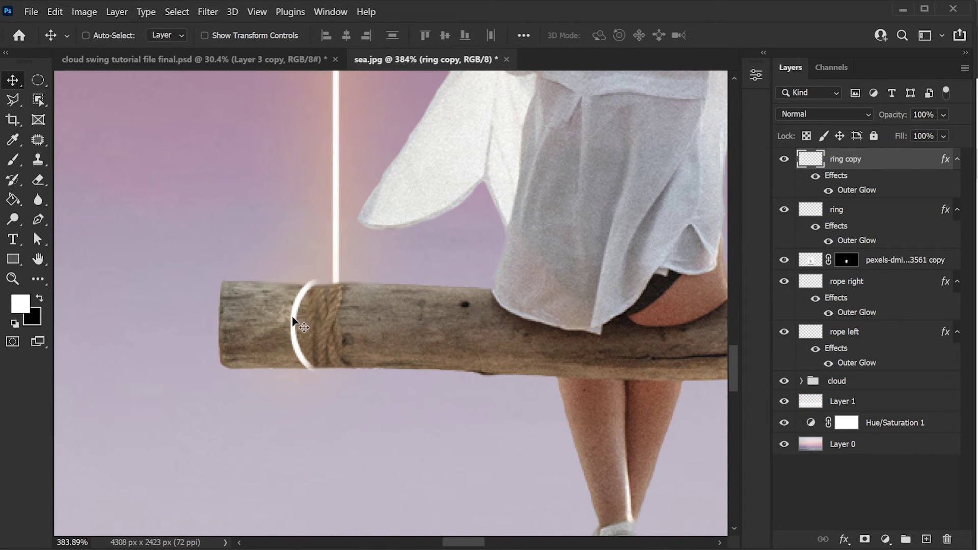
pyautogui.moveTo(293, 320); pyautogui.dragTo(322, 325)
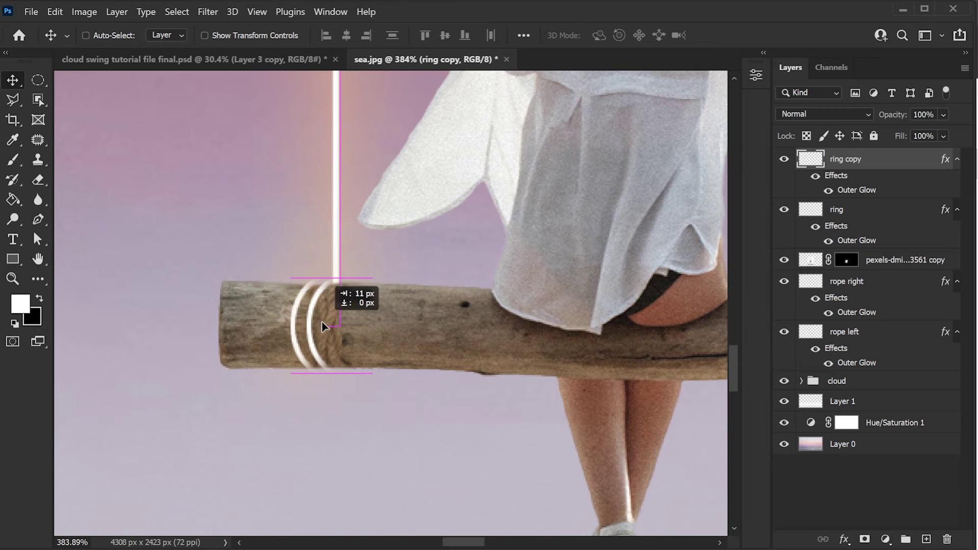
pyautogui.moveTo(337, 324)
pyautogui.mouseDown()
pyautogui.moveTo(351, 326)
pyautogui.moveTo(343, 323)
pyautogui.mouseUp()
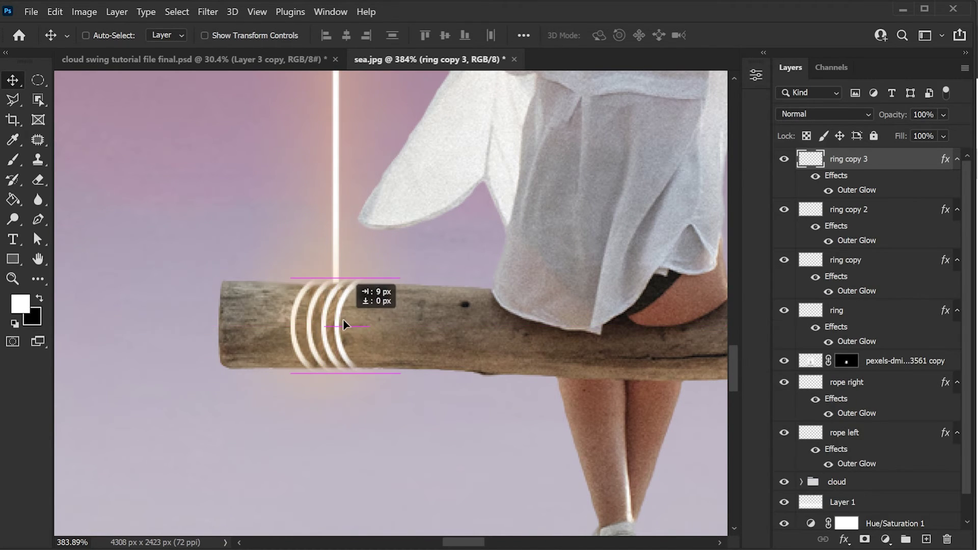
# - Select all four ring layers and group them into Group 1
pyautogui.scroll(-4, 344, 324)
pyautogui.scroll(-1, 357, 357)
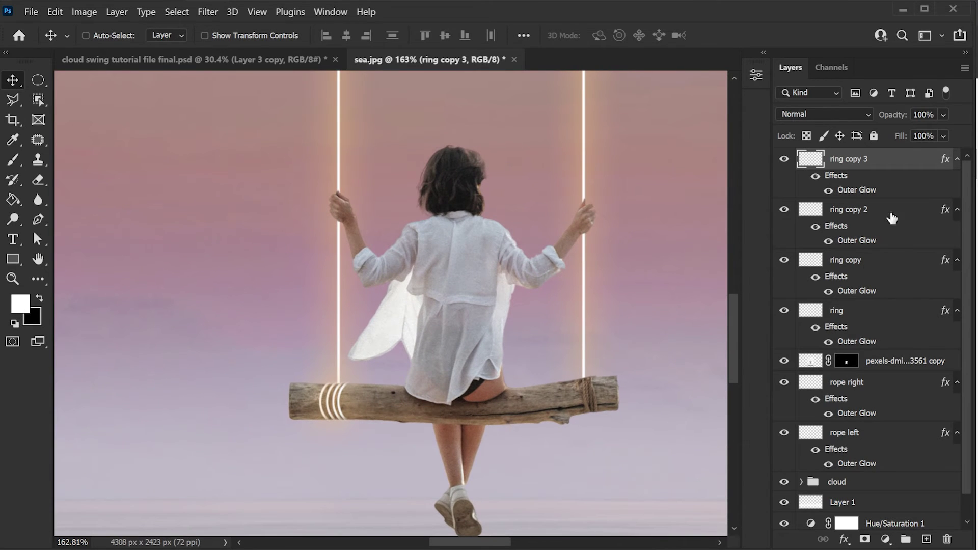
pyautogui.keyDown('shift'); pyautogui.click(853, 312); pyautogui.keyUp('shift')
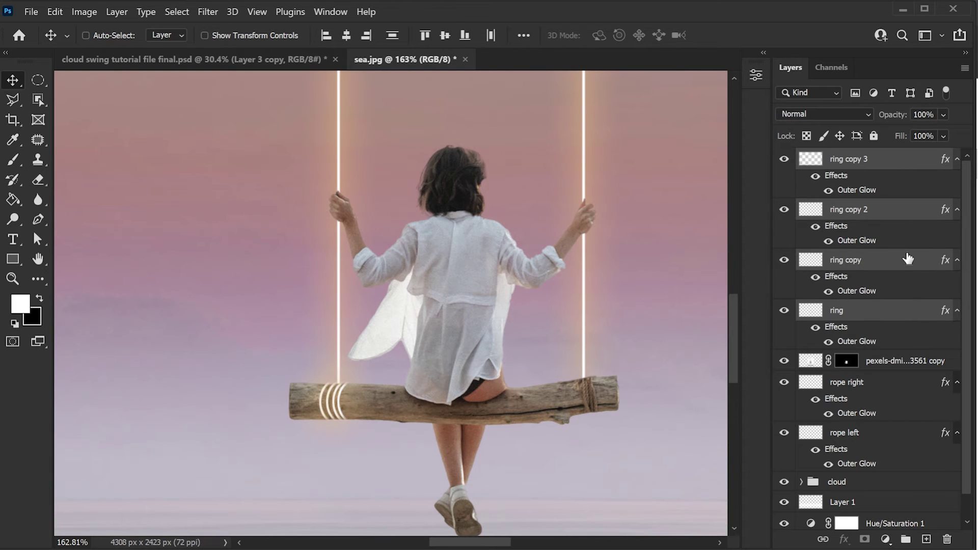
pyautogui.hotkey('ctrl', 'g')
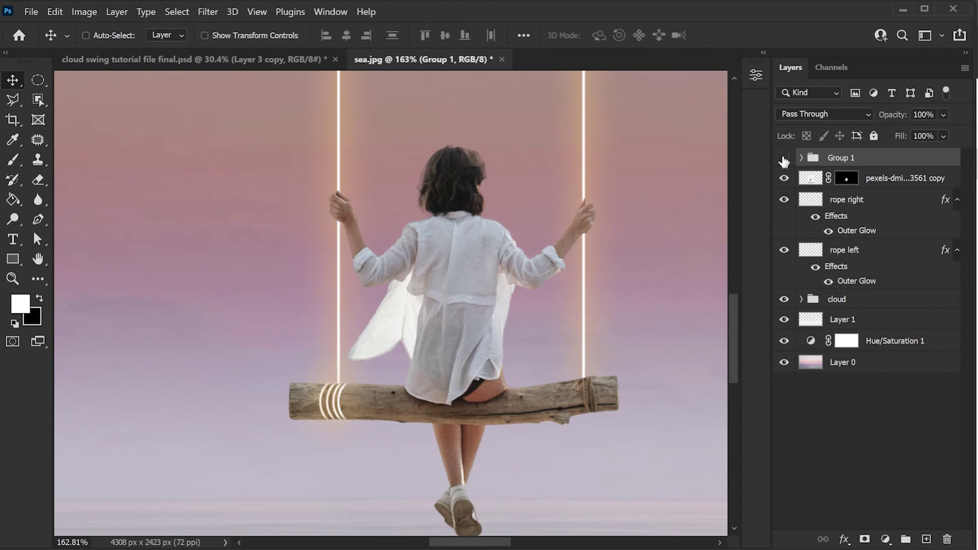
# - Rename the ring group to 'ring left'
pyautogui.doubleClick(841, 158)
pyautogui.write('ring lef')
pyautogui.write('t')
pyautogui.press('Return')
# - Duplicate the ring group, move the copy to the log's right end and flip it horizontally
pyautogui.hotkey('ctrl', 'j')
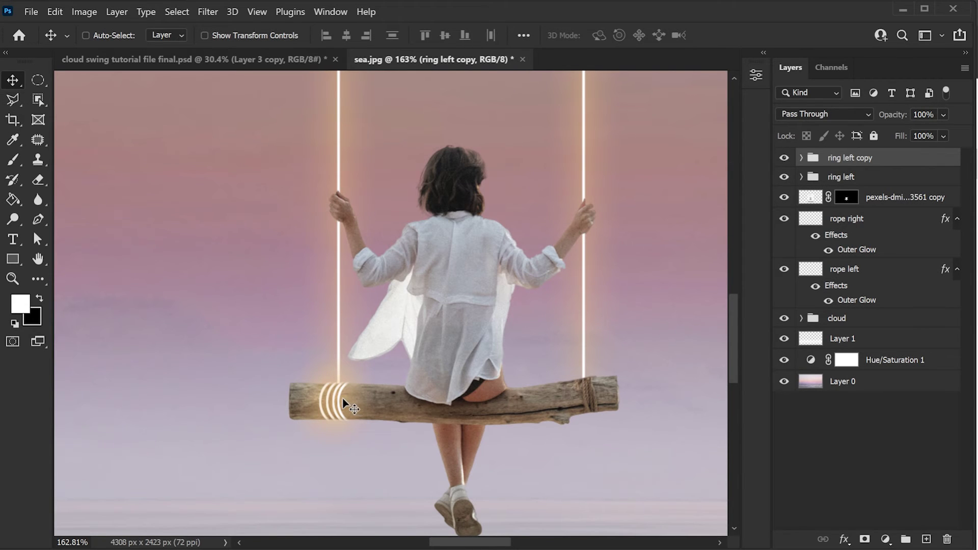
pyautogui.moveTo(343, 400); pyautogui.dragTo(591, 393)
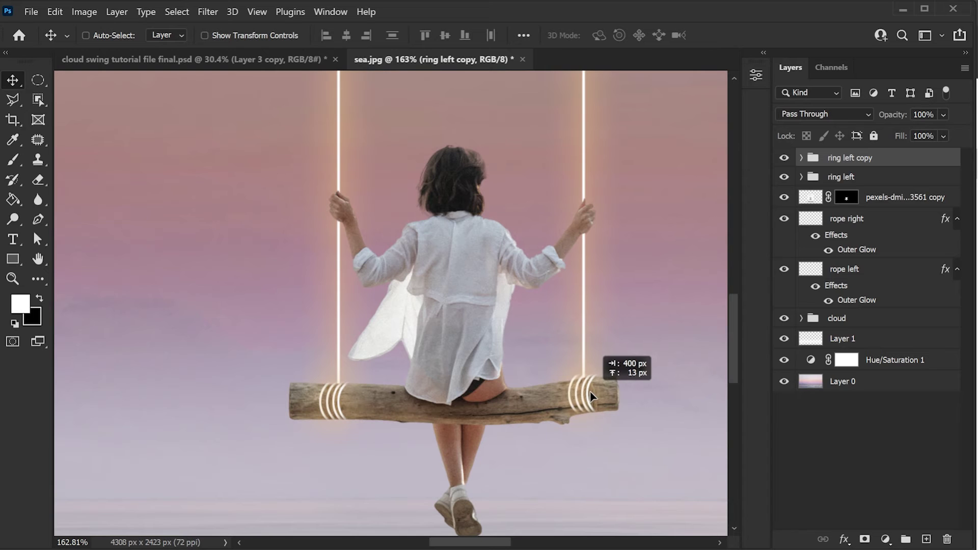
pyautogui.press('ctrl')
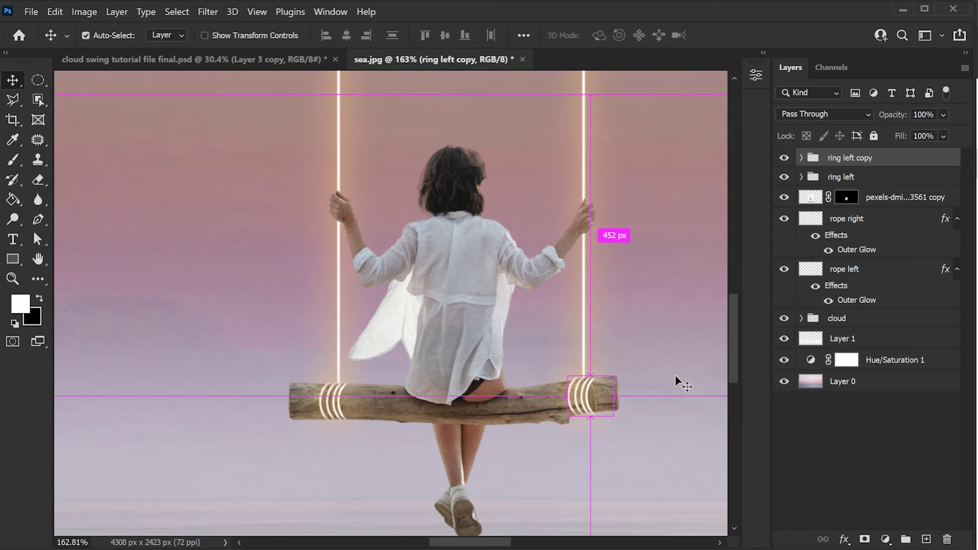
pyautogui.hotkey('ctrl', 't')
pyautogui.rightClick(588, 398)
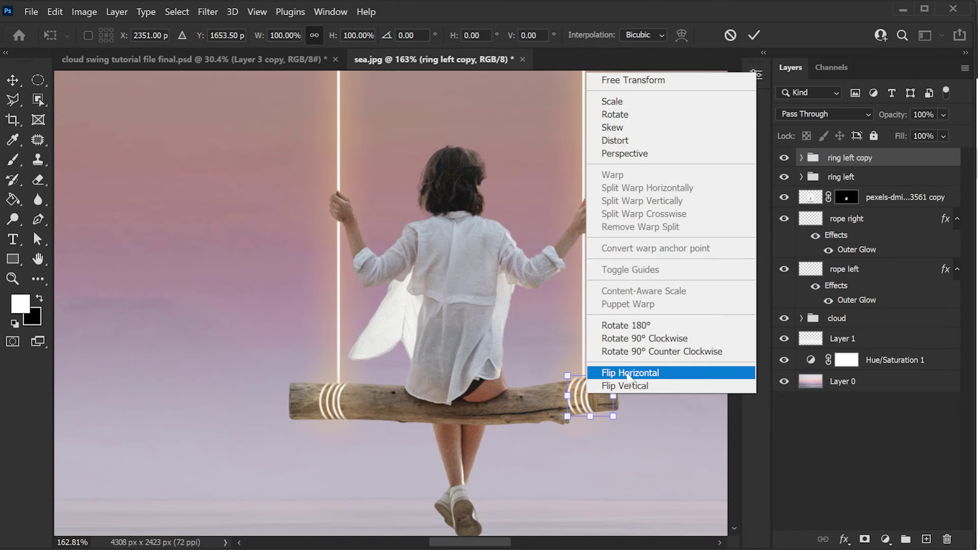
pyautogui.click(631, 372)
# - Nudge the mirrored rings onto the right rope wrap and commit the transform
pyautogui.scroll(3, 586, 414)
pyautogui.scroll(3, 616, 391)
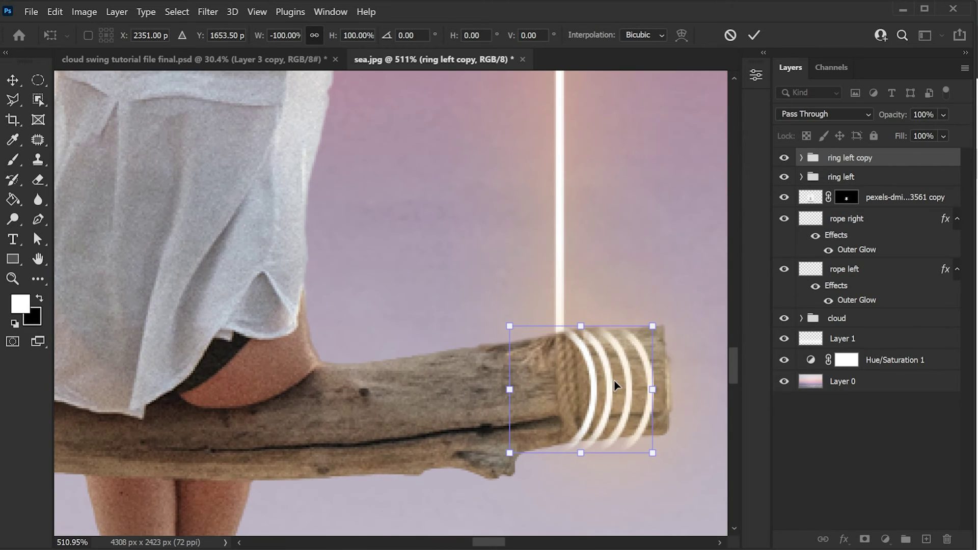
pyautogui.moveTo(618, 387); pyautogui.dragTo(573, 388)
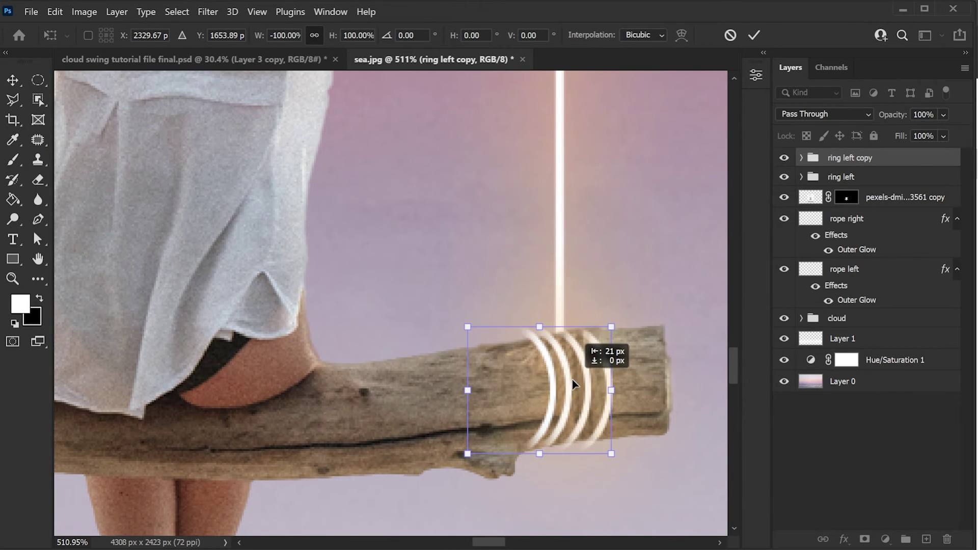
pyautogui.moveTo(572, 388); pyautogui.dragTo(572, 386)
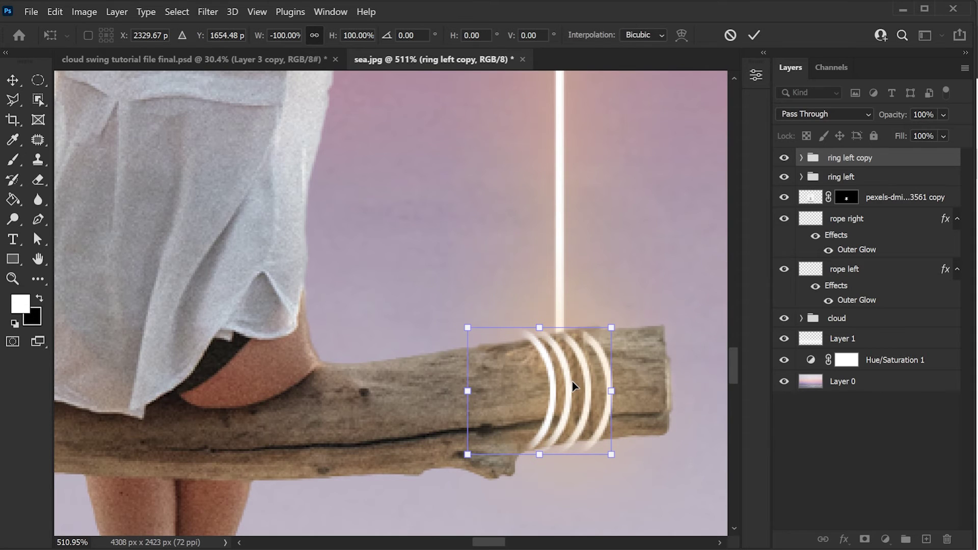
pyautogui.click(754, 35)
pyautogui.scroll(-5, 599, 267)
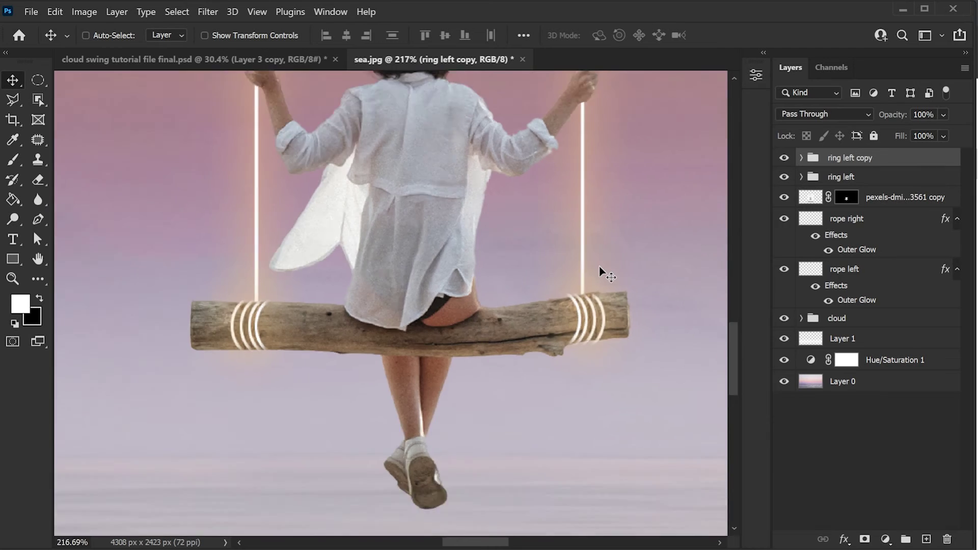
pyautogui.scroll(-5, 599, 267)
pyautogui.scroll(-5, 598, 267)
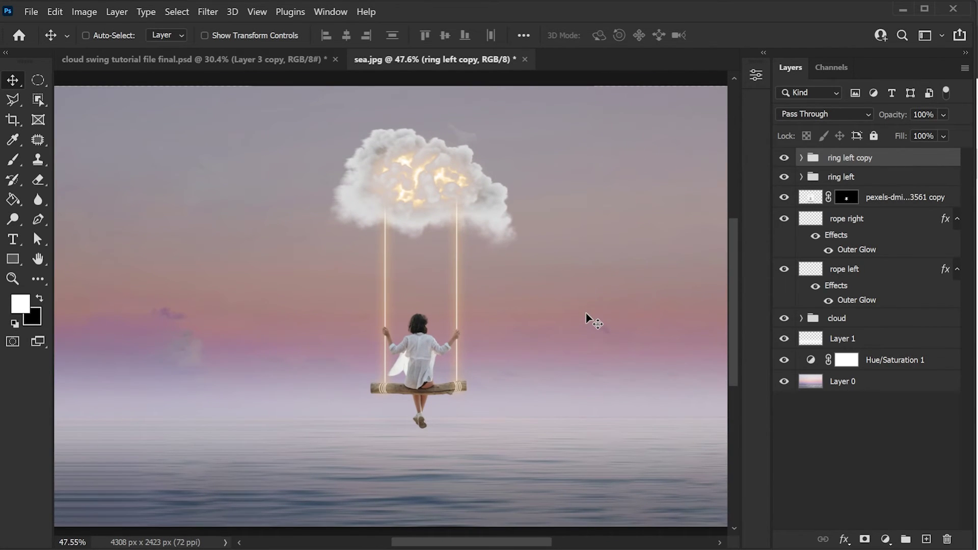
pyautogui.scroll(-1, 585, 313)
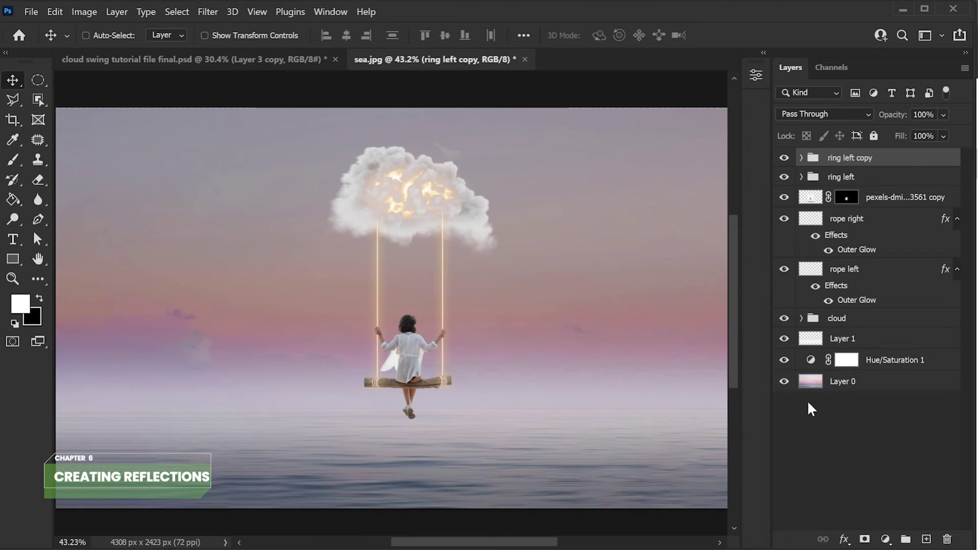
# - Hide the sea, gradient and hue/saturation layers and add a new layer named 'ref 1'
pyautogui.click(784, 381)
pyautogui.moveTo(785, 362); pyautogui.dragTo(784, 343)
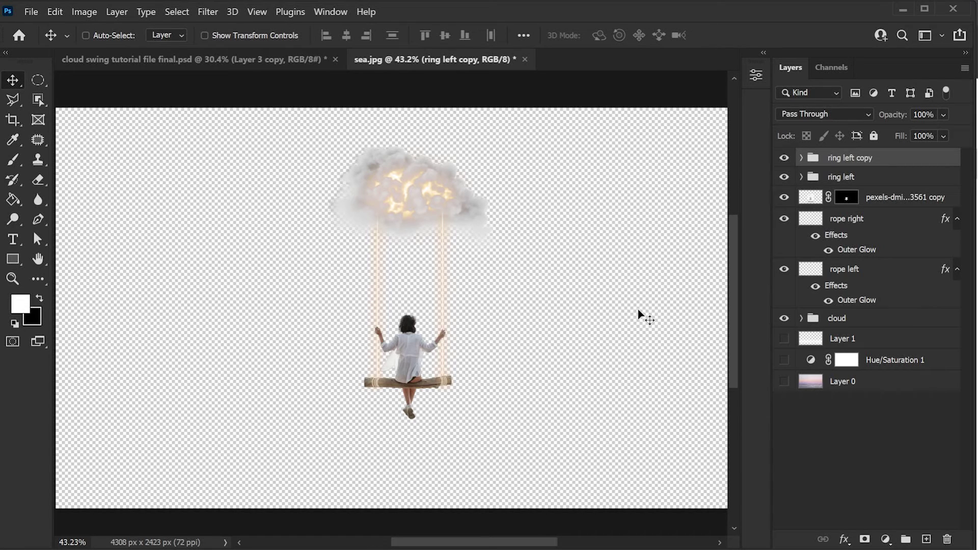
pyautogui.click(926, 539)
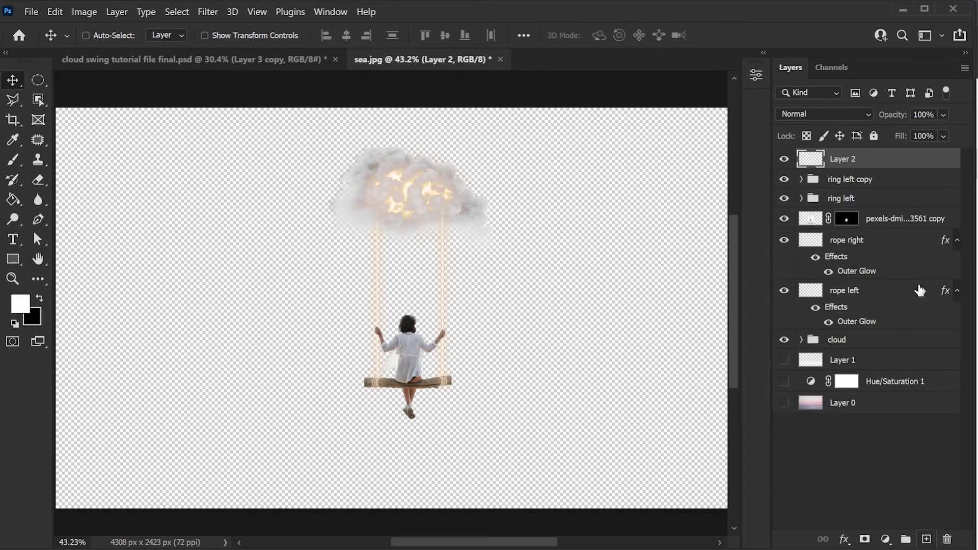
pyautogui.doubleClick(850, 160)
pyautogui.write('ref')
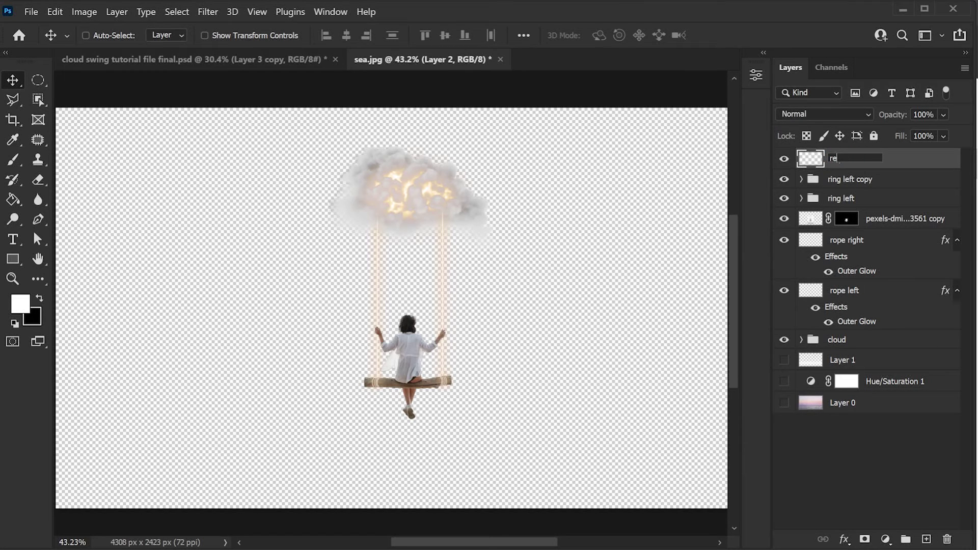
pyautogui.write(' 1')
pyautogui.press('Return')
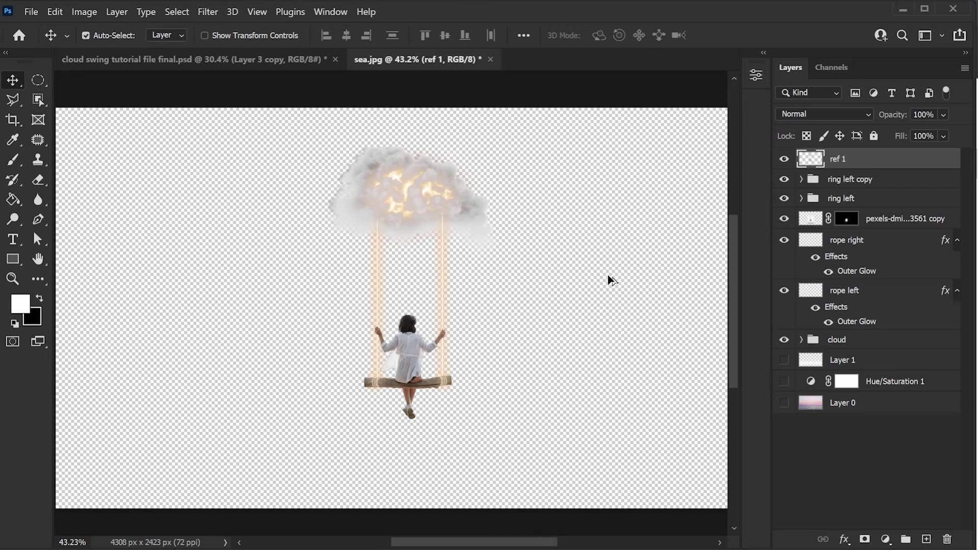
# - Check the merged swing copy in ref 1, then make the sea background layers visible again
pyautogui.press('ctrl')
pyautogui.moveTo(421, 278)
pyautogui.mouseDown()
pyautogui.moveTo(237, 318)
pyautogui.moveTo(205, 280)
pyautogui.mouseUp()
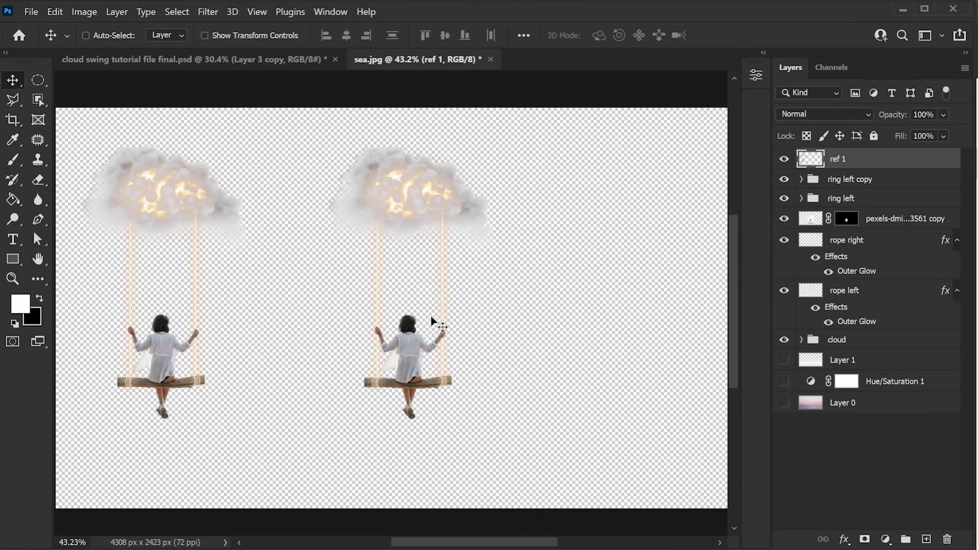
pyautogui.hotkey('ctrl', 'z')
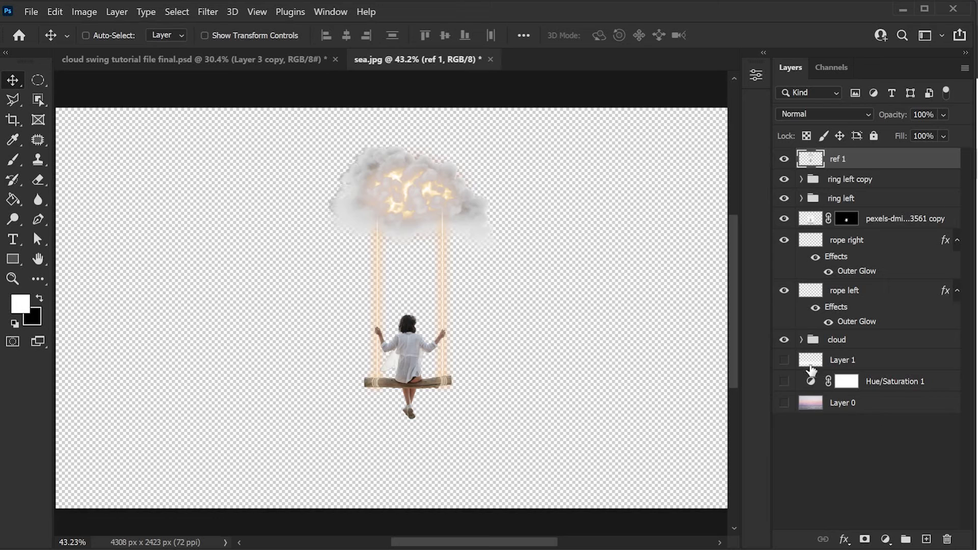
pyautogui.moveTo(785, 362); pyautogui.dragTo(787, 425)
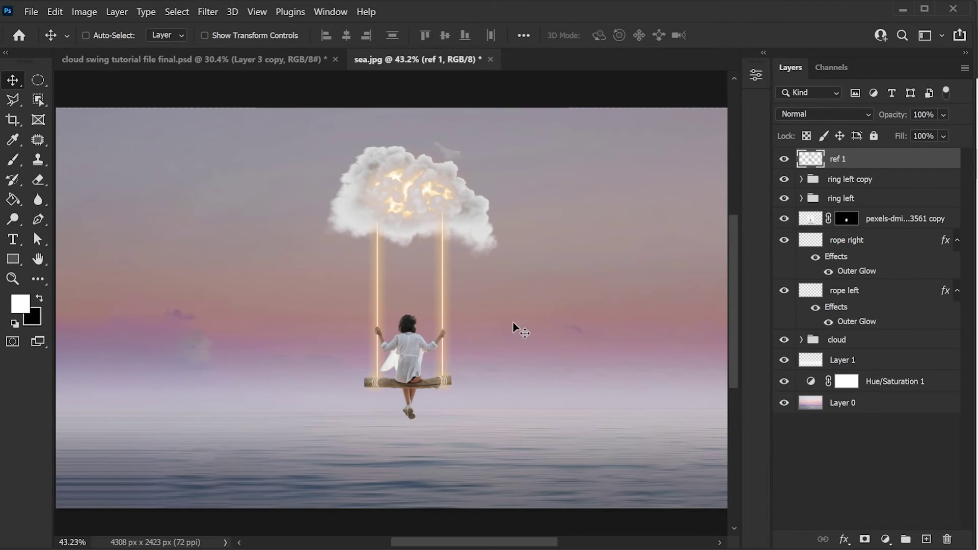
# - Convert ref 1 to a smart object and give its Wave filter 190 generators
pyautogui.rightClick(896, 164)
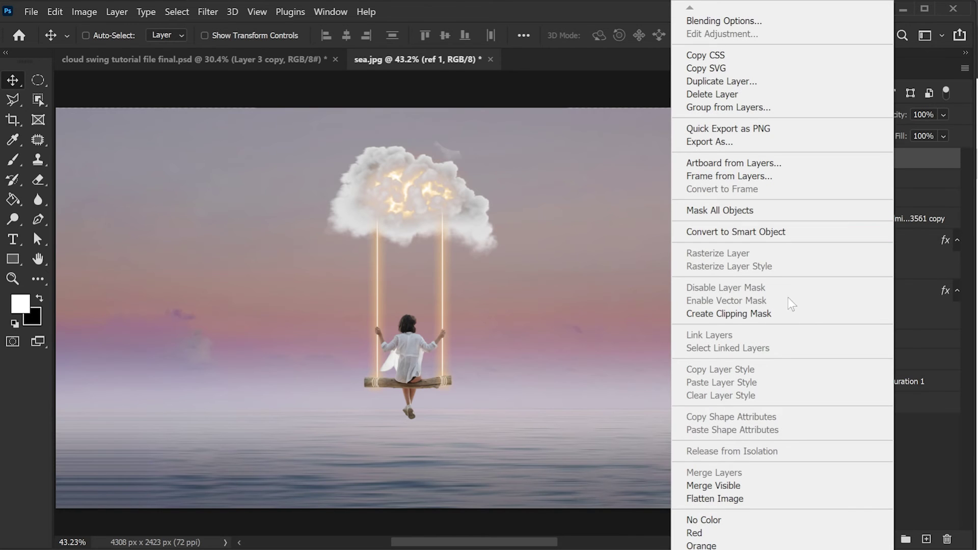
pyautogui.click(784, 231)
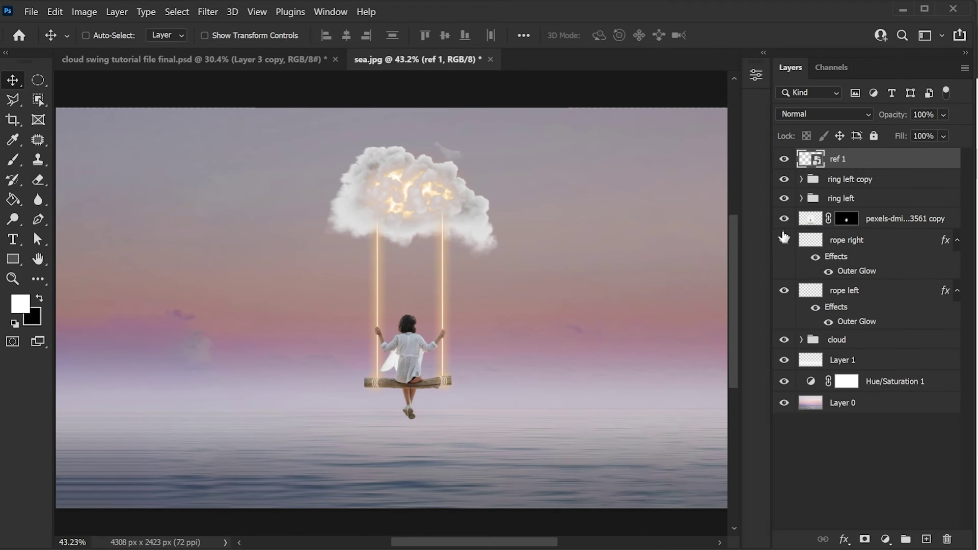
pyautogui.click(205, 12)
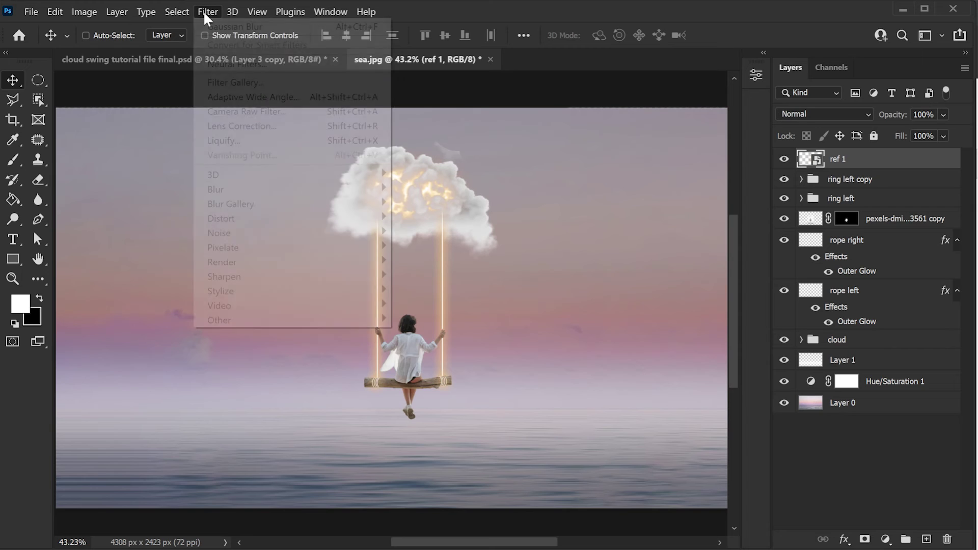
pyautogui.moveTo(290, 219)
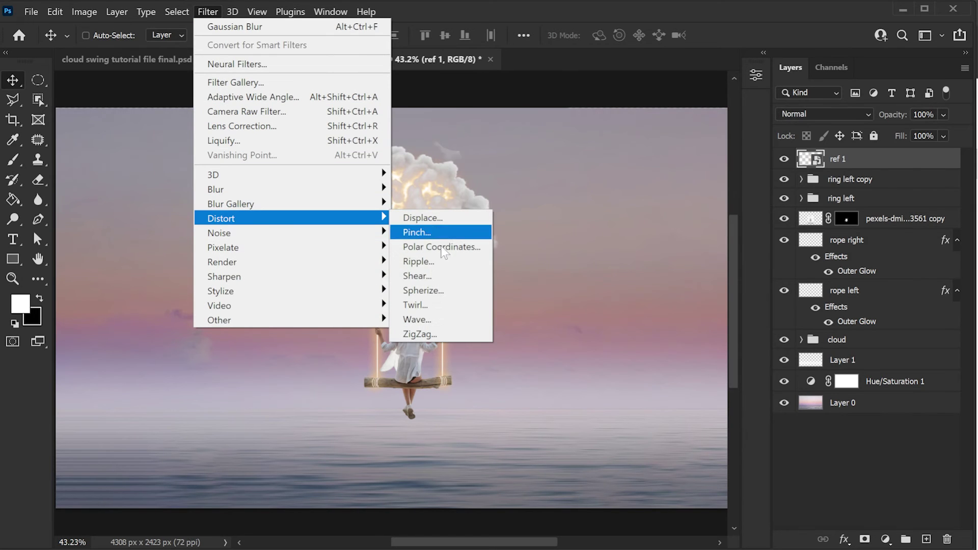
pyautogui.click(443, 321)
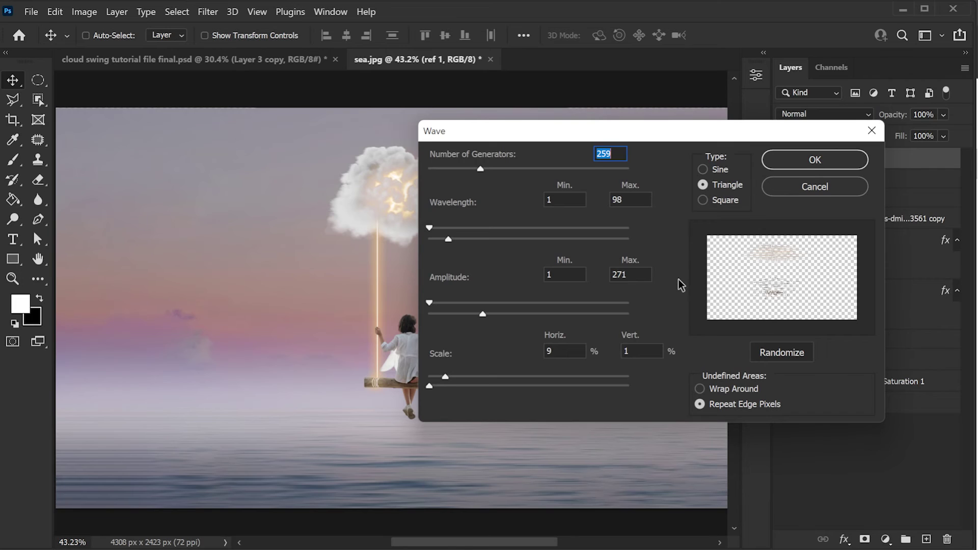
pyautogui.write('190')
# - Set the Wave to wavelength max 71, amplitude max 83, horizontal scale 6, and apply it
pyautogui.click(625, 200)
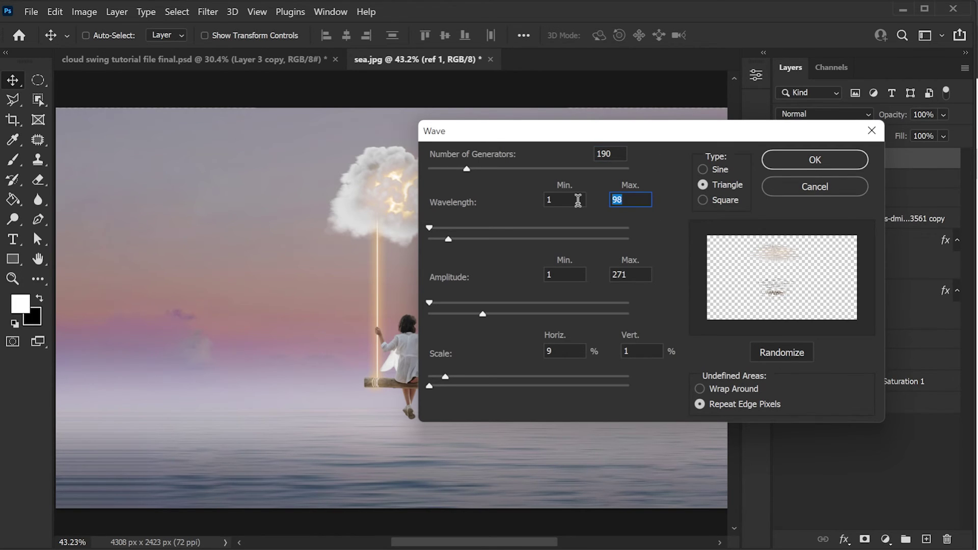
pyautogui.write('71')
pyautogui.click(630, 275)
pyautogui.write('83')
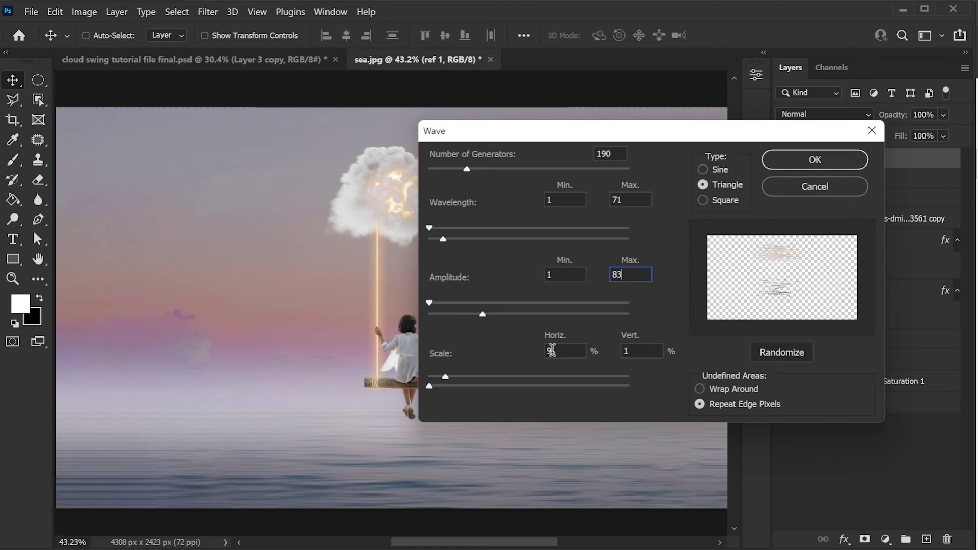
pyautogui.doubleClick(553, 350)
pyautogui.write('6')
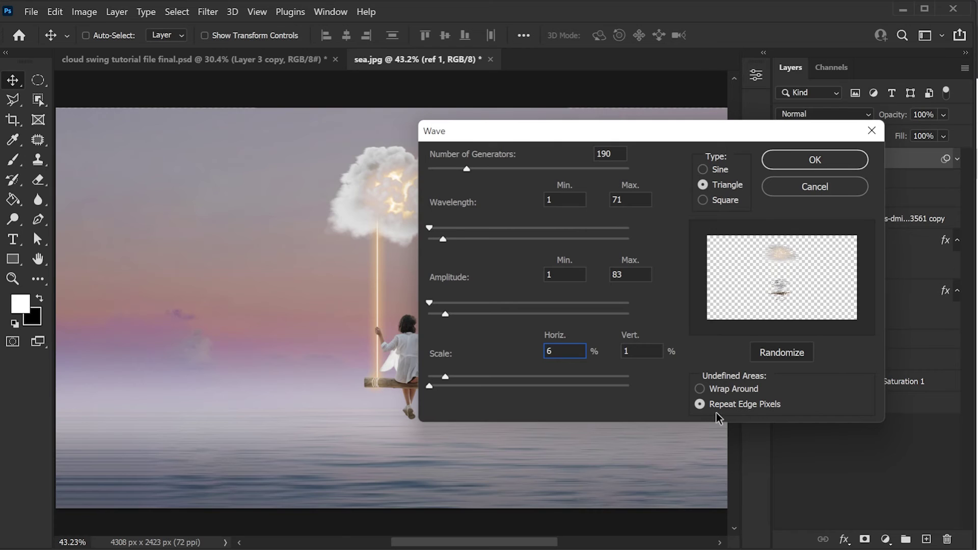
pyautogui.click(840, 169)
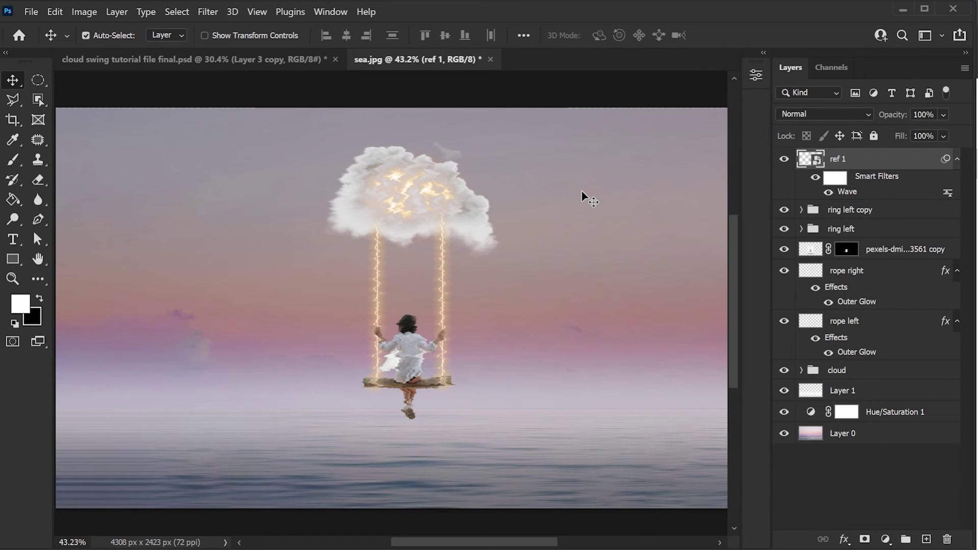
pyautogui.hotkey('ctrl', 't')
# - Flip ref 1 vertically, move it below the swing onto the water, and blend it as Lighten
pyautogui.click(577, 258)
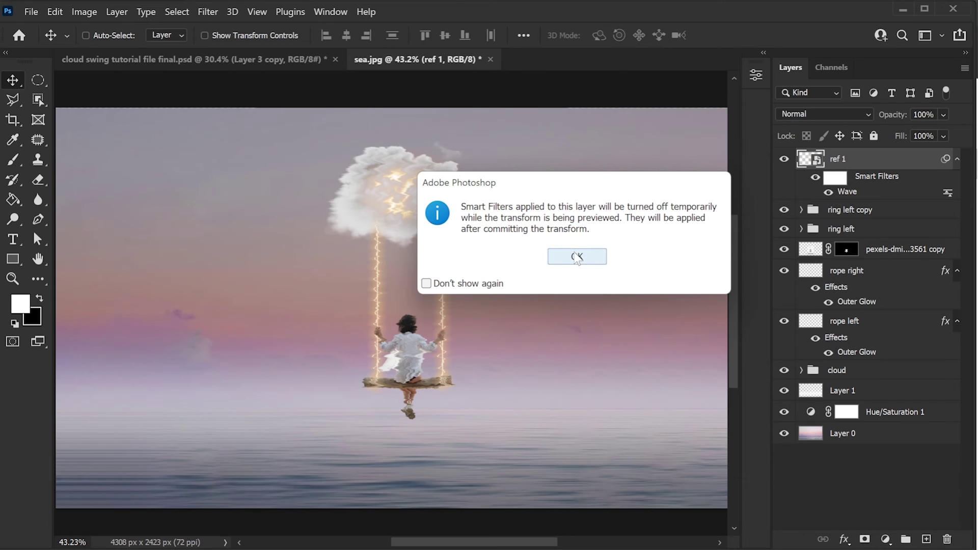
pyautogui.rightClick(435, 238)
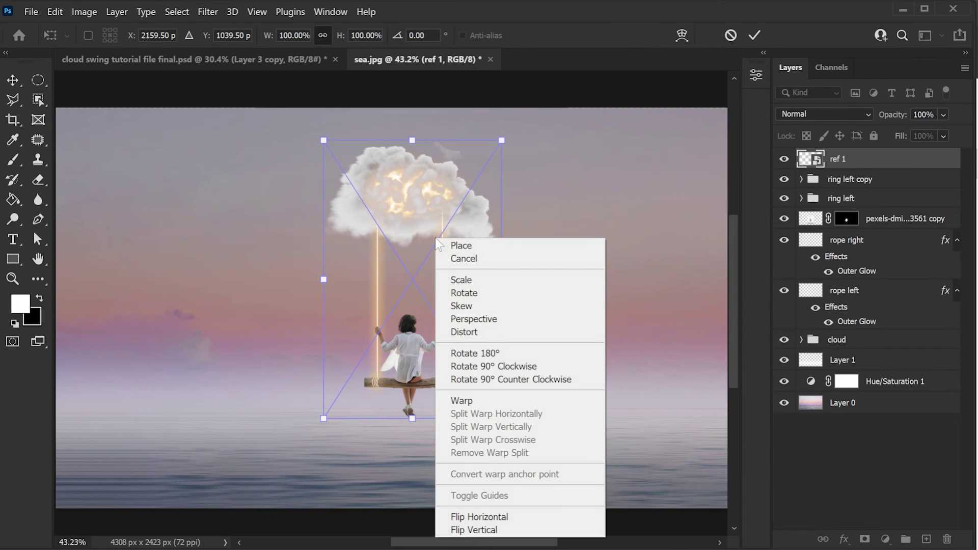
pyautogui.click(499, 530)
pyautogui.scroll(-2, 417, 243)
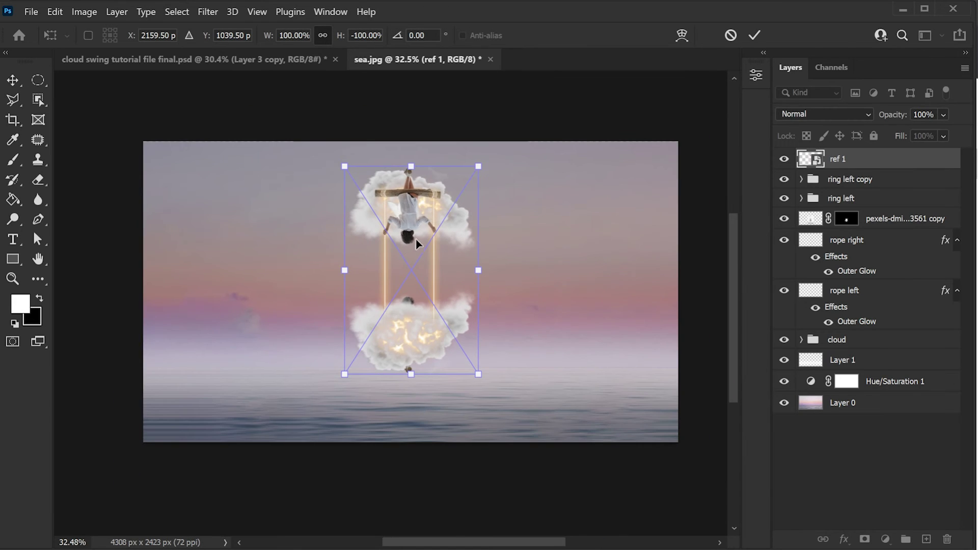
pyautogui.moveTo(417, 243); pyautogui.dragTo(421, 419)
pyautogui.click(753, 35)
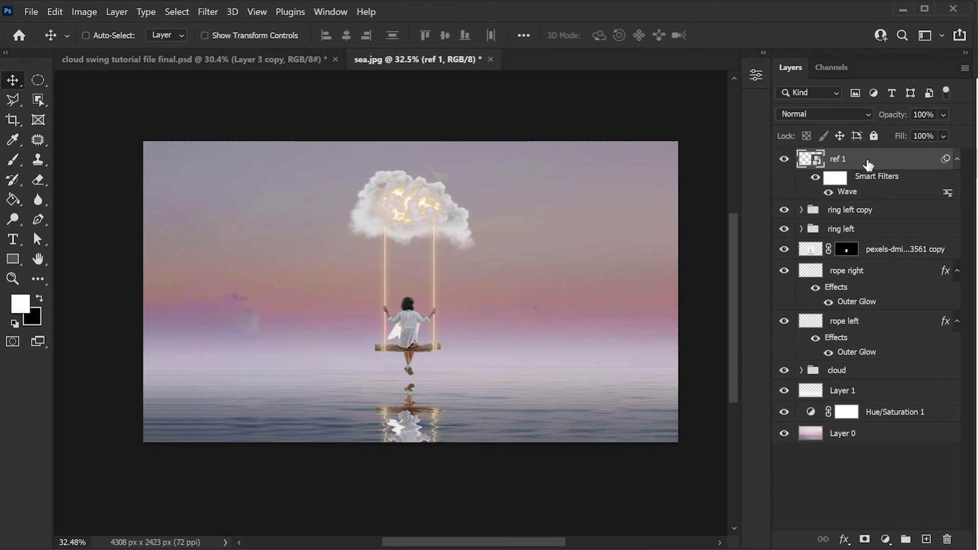
pyautogui.click(845, 116)
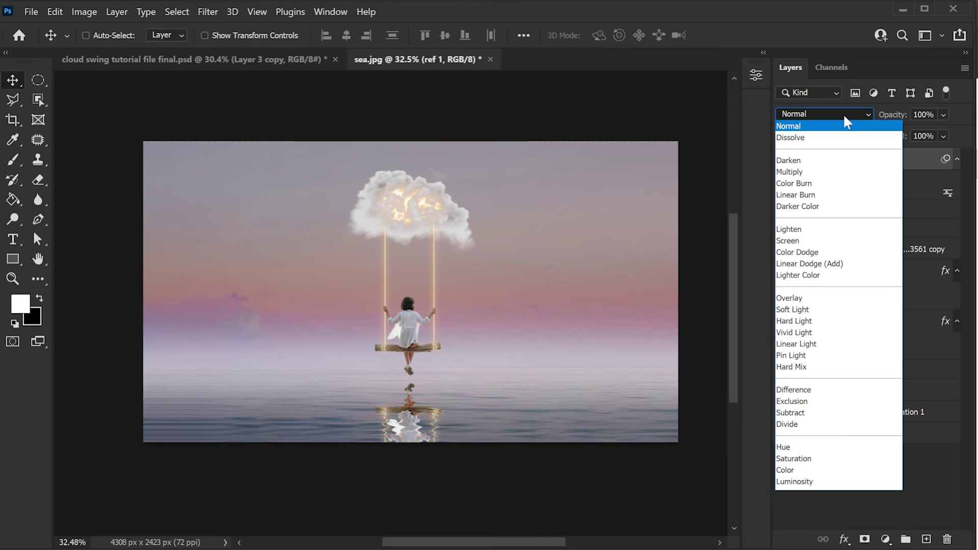
pyautogui.click(810, 228)
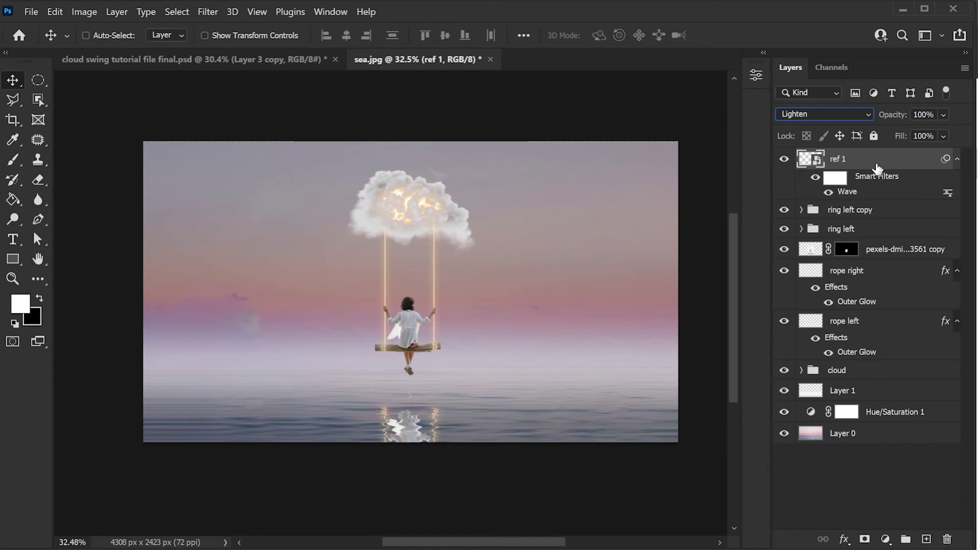
# - Duplicate ref 1 and give the copy's Wave 398 generators, wavelength 98, amplitude 271, scale 9
pyautogui.hotkey('ctrl', 'j')
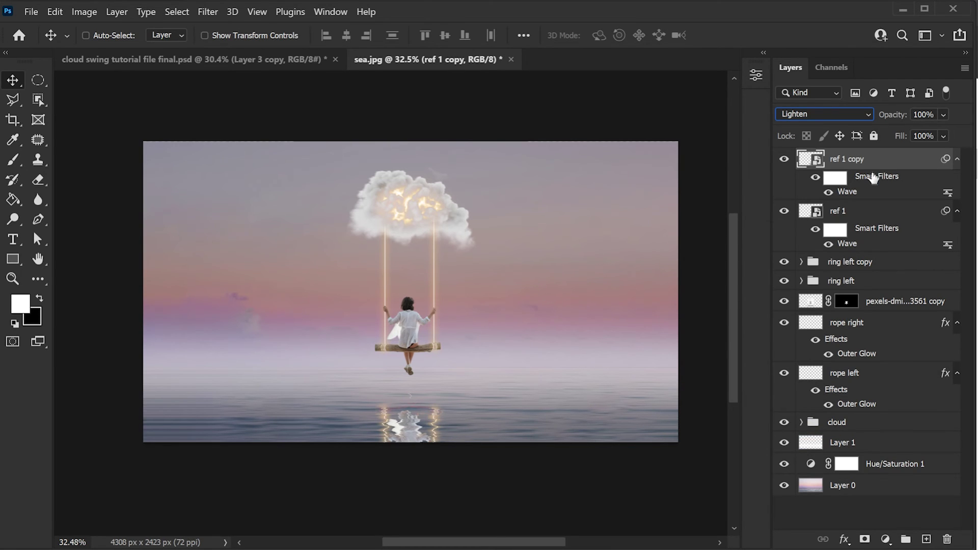
pyautogui.doubleClick(848, 192)
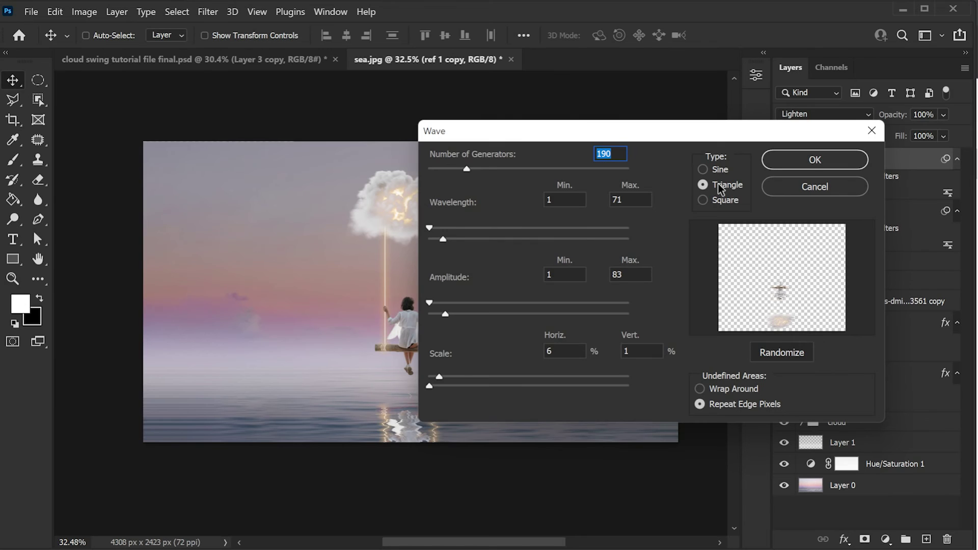
pyautogui.write('398')
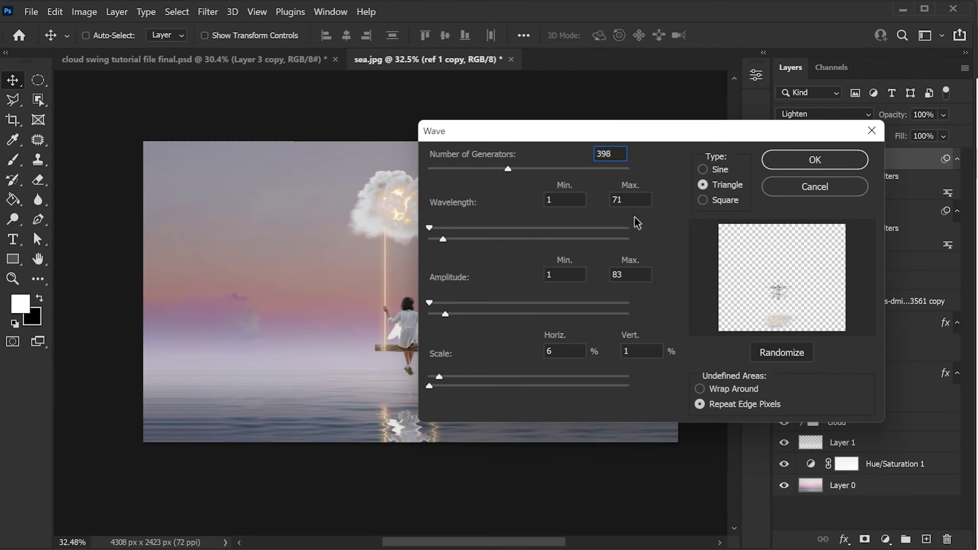
pyautogui.click(632, 199)
pyautogui.write('98')
pyautogui.click(625, 274)
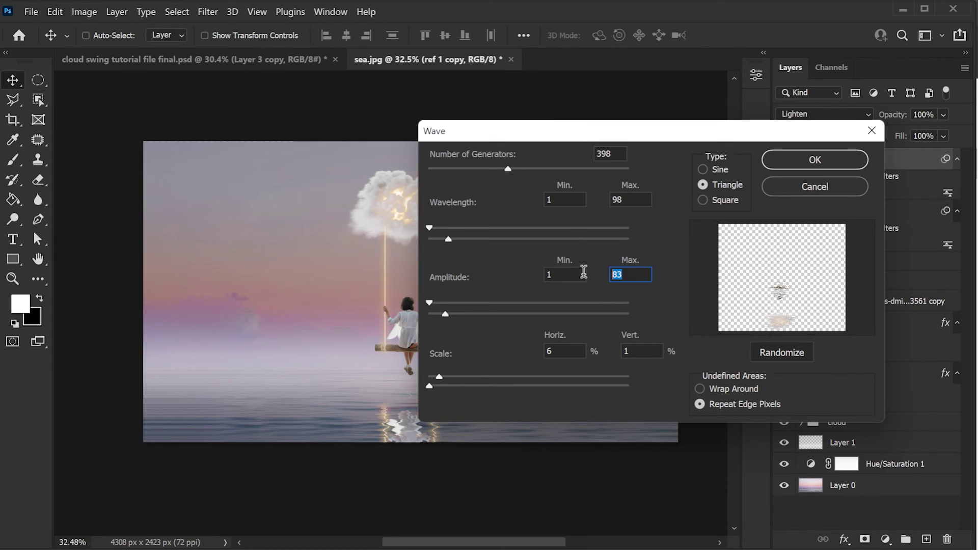
pyautogui.write('271')
pyautogui.doubleClick(560, 354)
pyautogui.write('9')
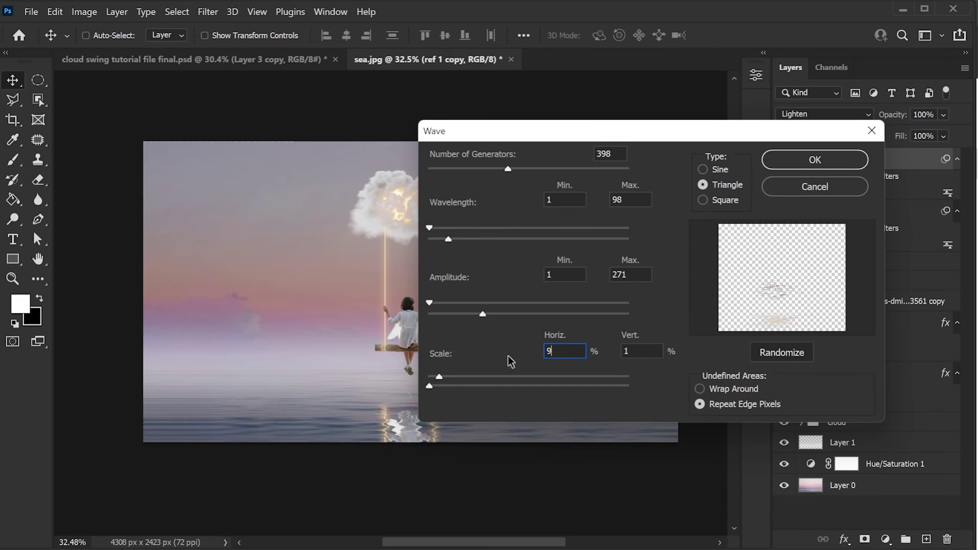
pyautogui.click(841, 160)
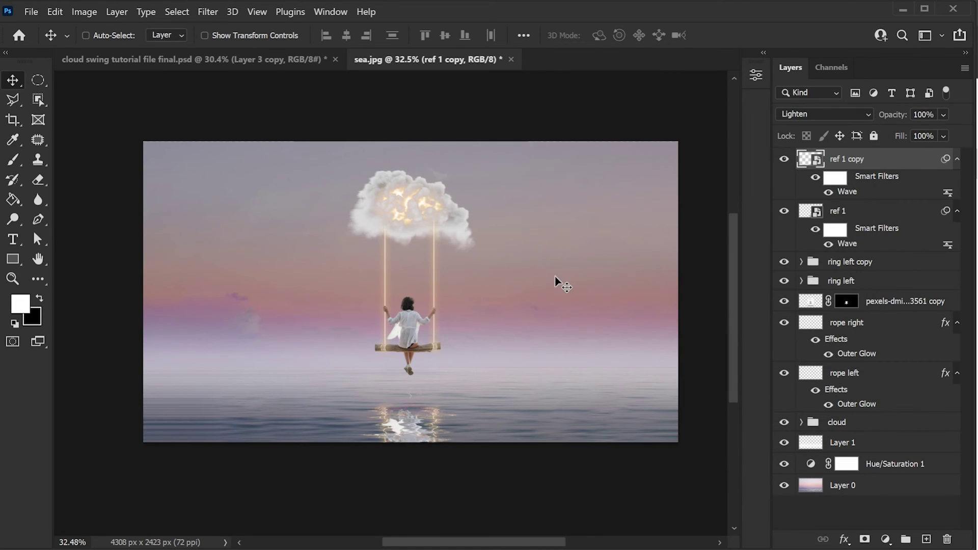
pyautogui.scroll(2, 507, 413)
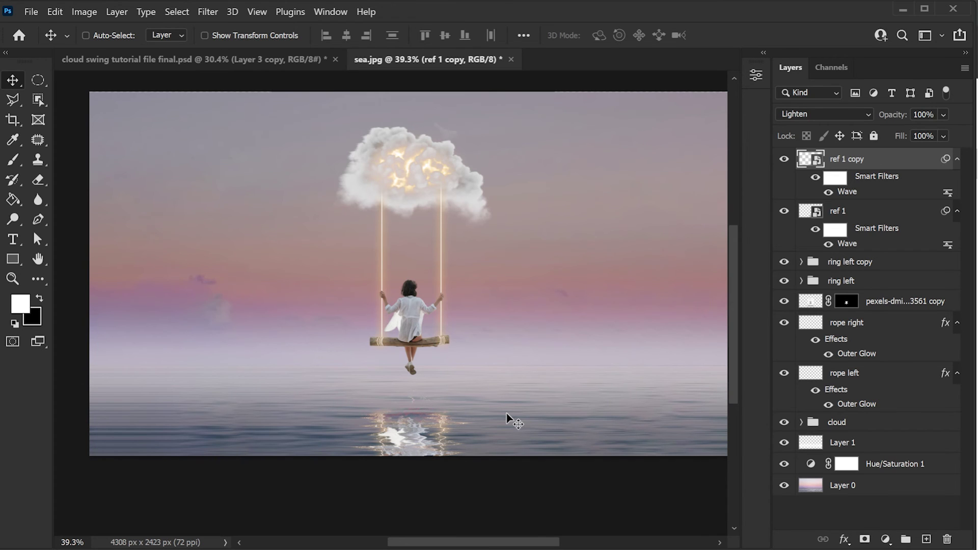
# - Add a third reflection copy, ref 1 copy 2, with its Wave value changed to 259
pyautogui.keyDown('alt'); pyautogui.click(507, 414); pyautogui.keyUp('alt')
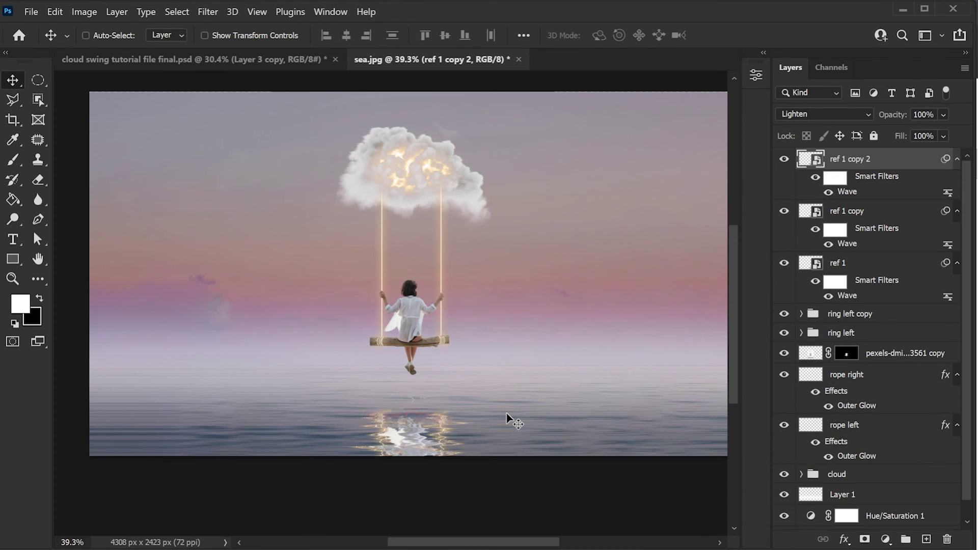
pyautogui.doubleClick(847, 193)
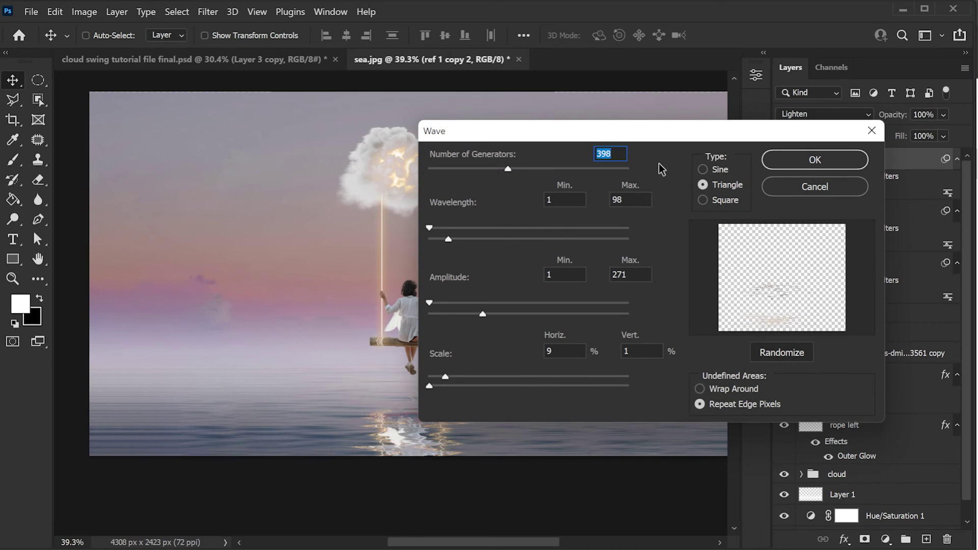
pyautogui.write('259')
pyautogui.click(814, 160)
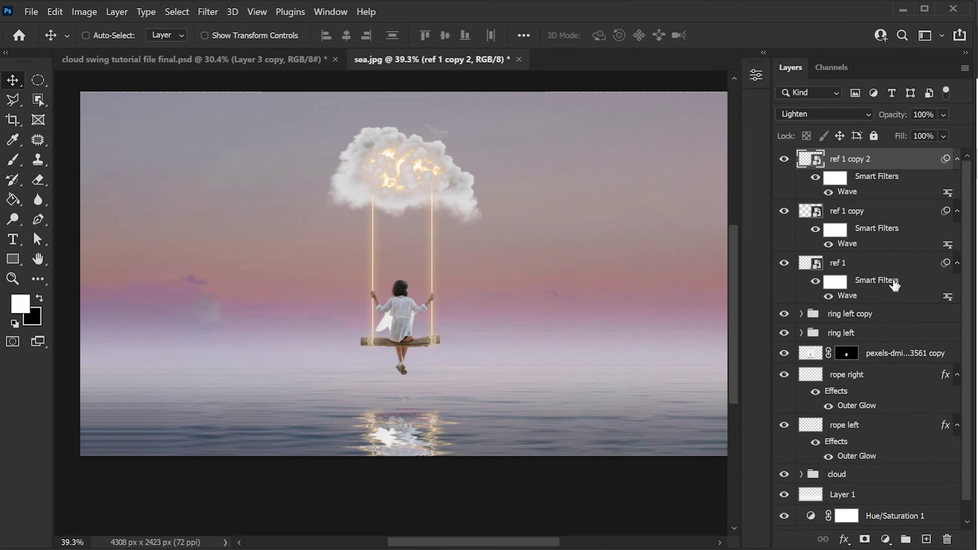
# - Move the three reflection layers down under the swing and group them as 'reflection'
pyautogui.keyDown('shift'); pyautogui.click(875, 269); pyautogui.keyUp('shift')
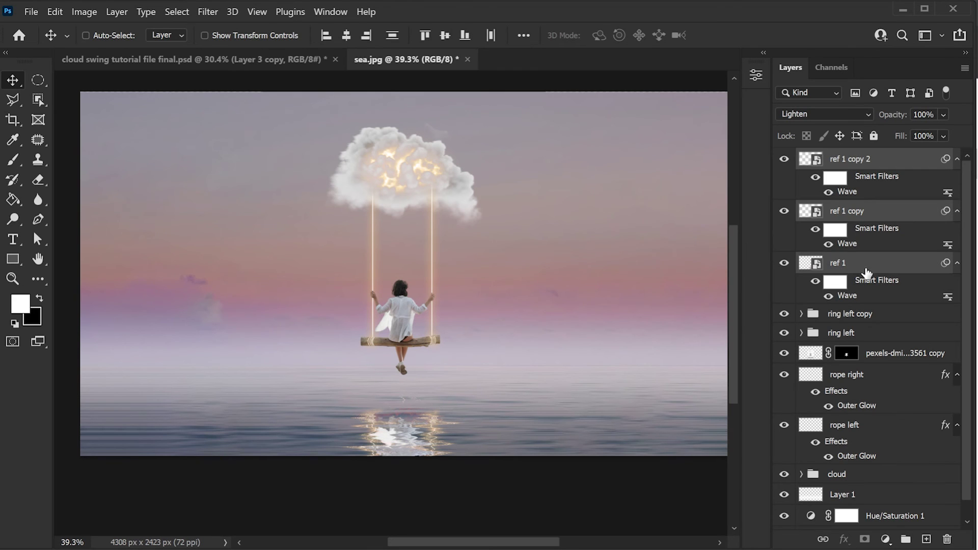
pyautogui.moveTo(421, 396); pyautogui.dragTo(419, 414)
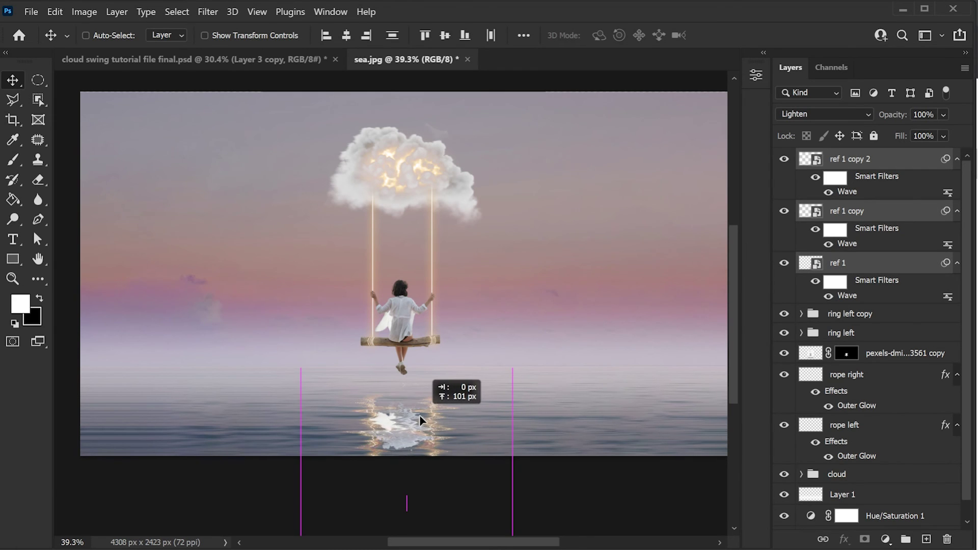
pyautogui.moveTo(420, 417); pyautogui.dragTo(419, 420)
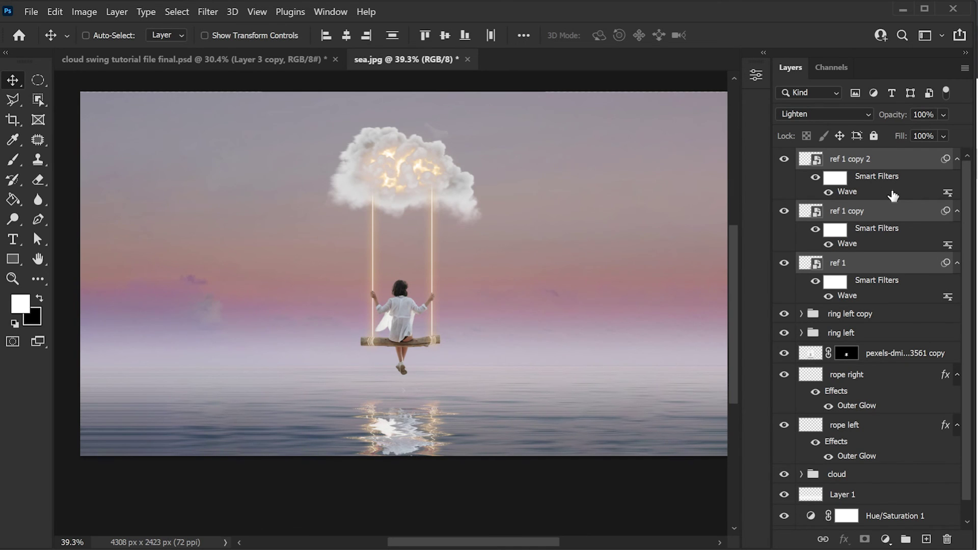
pyautogui.hotkey('ctrl', 'g')
pyautogui.doubleClick(845, 161)
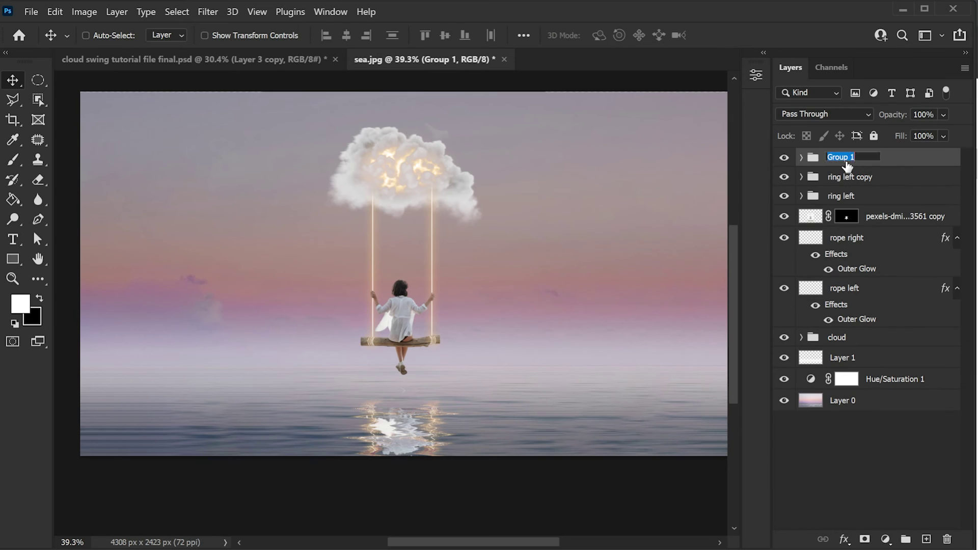
pyautogui.write('reflec')
pyautogui.write('tion')
pyautogui.press('Return')
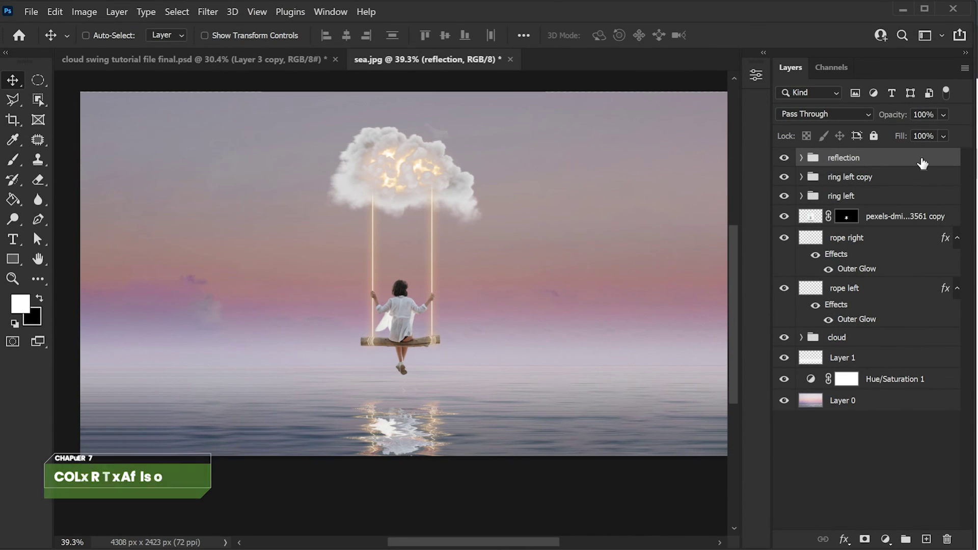
# - Add a Gradient Map adjustment using the purple-to-pink Pinks > Pink_16 gradient
pyautogui.click(885, 539)
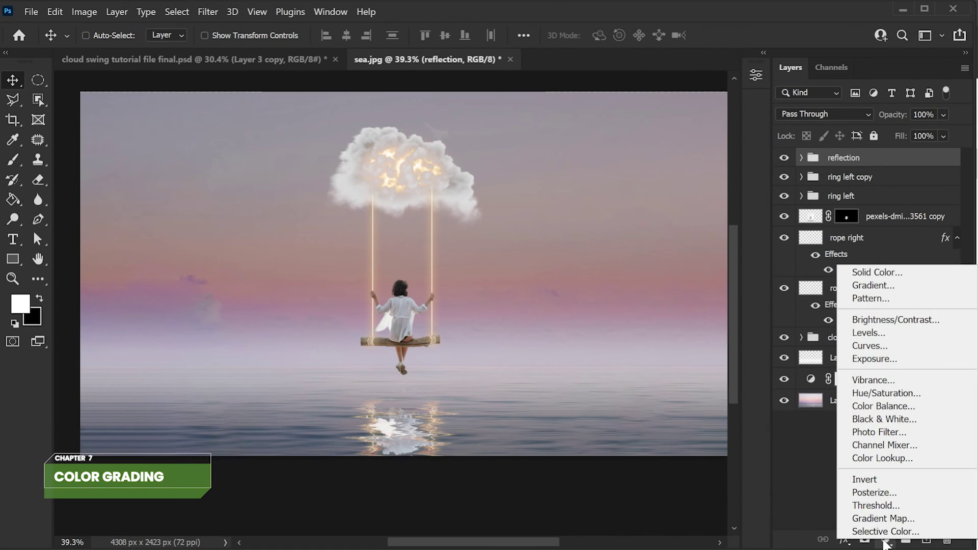
pyautogui.click(901, 519)
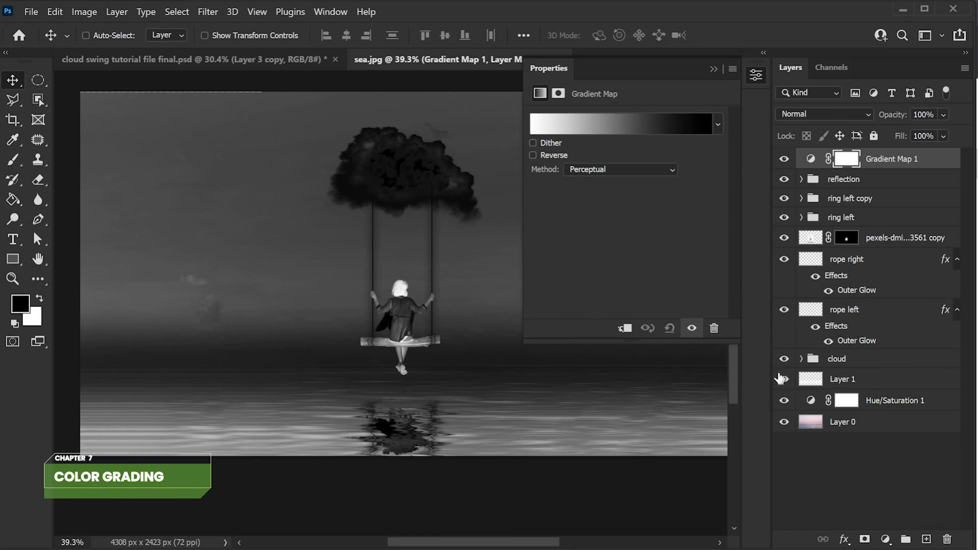
pyautogui.click(602, 128)
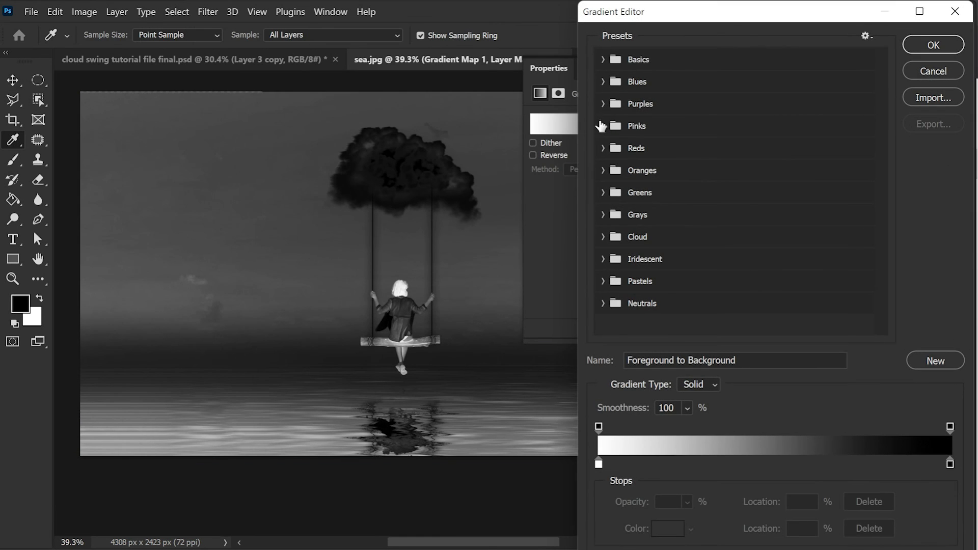
pyautogui.click(603, 126)
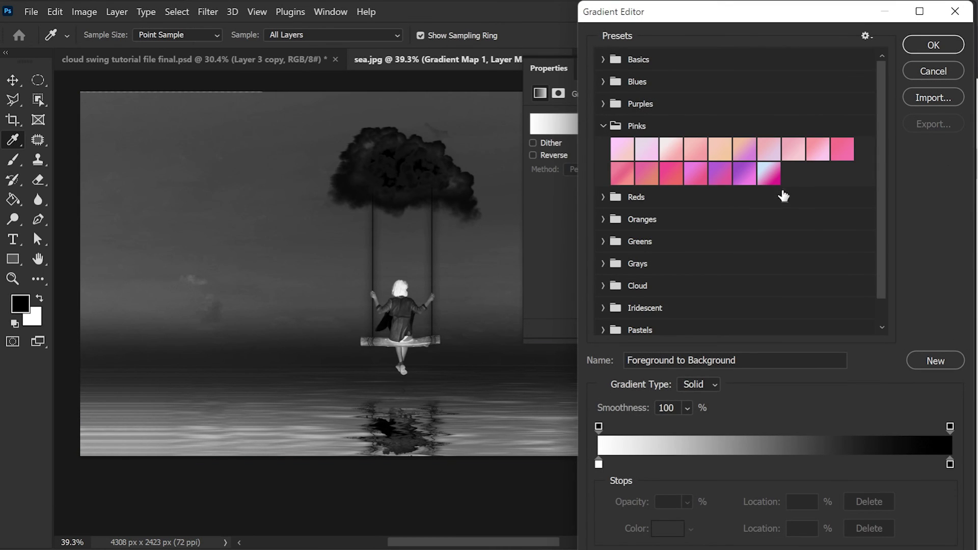
pyautogui.click(744, 175)
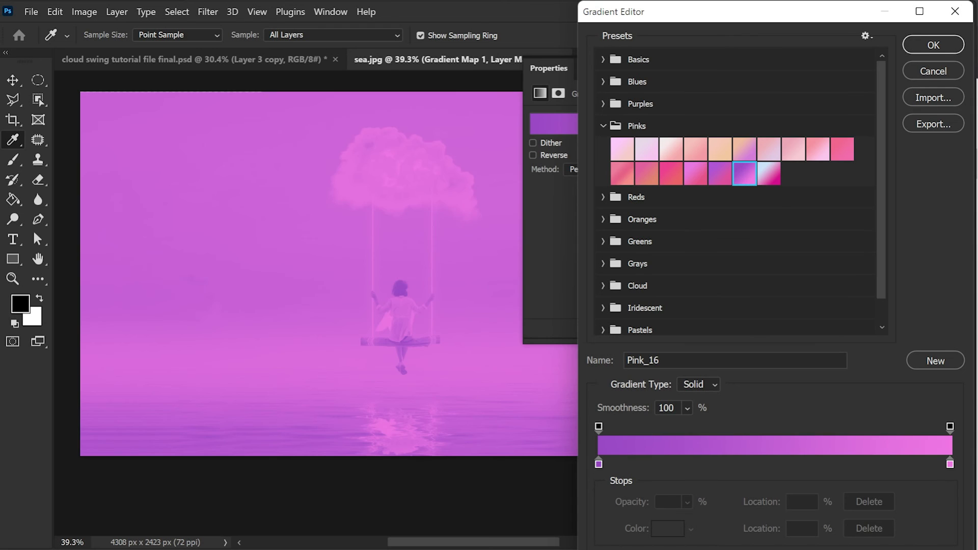
pyautogui.click(929, 52)
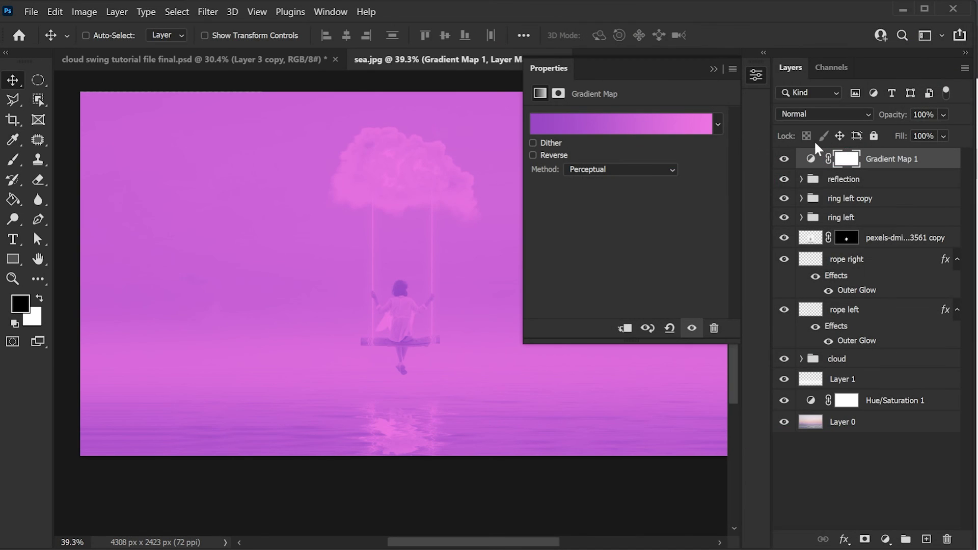
# - Blend the gradient map as Saturation at 15% opacity and compare the grade on and off
pyautogui.click(819, 110)
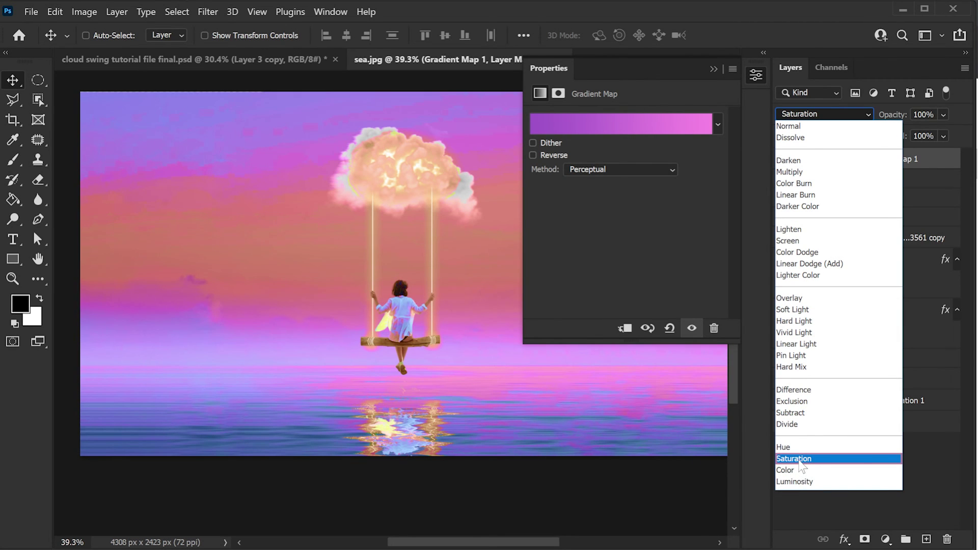
pyautogui.click(793, 459)
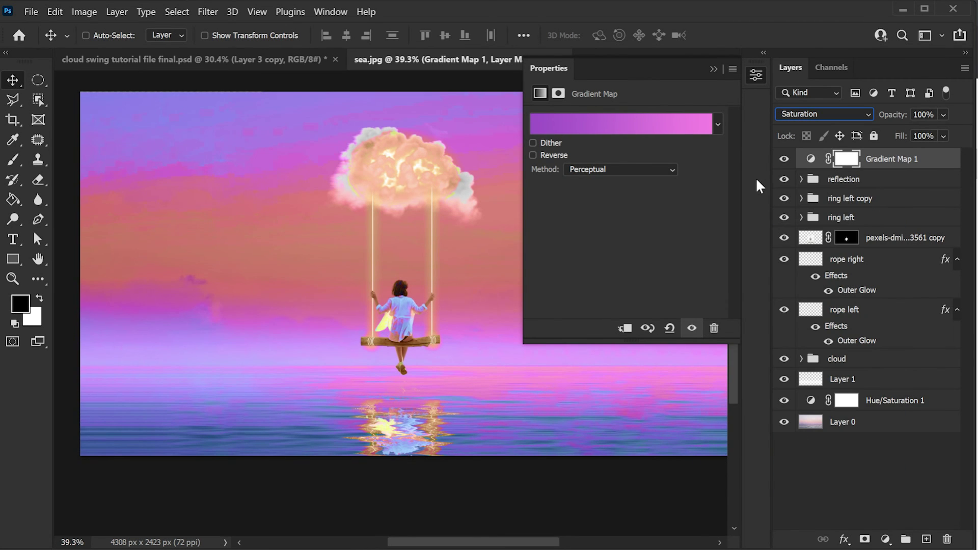
pyautogui.click(922, 114)
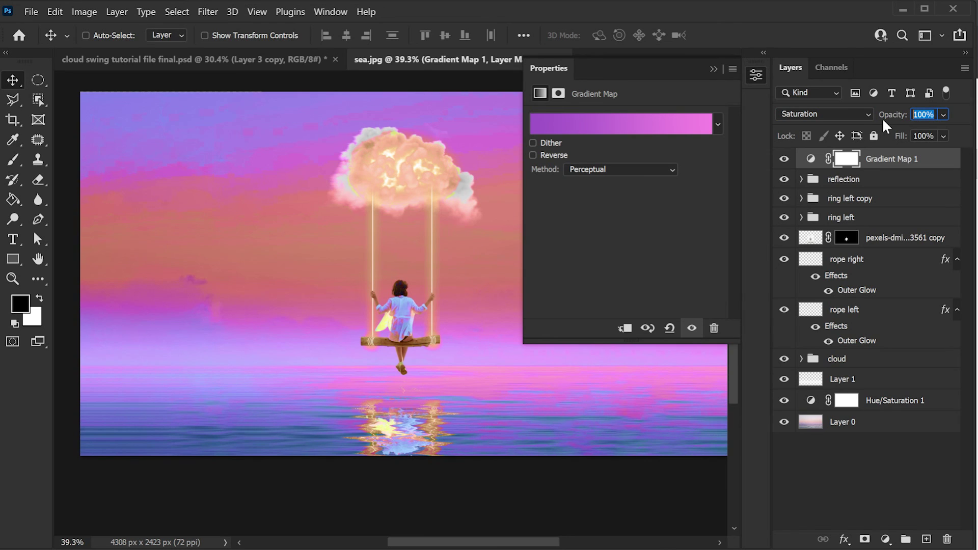
pyautogui.write('10')
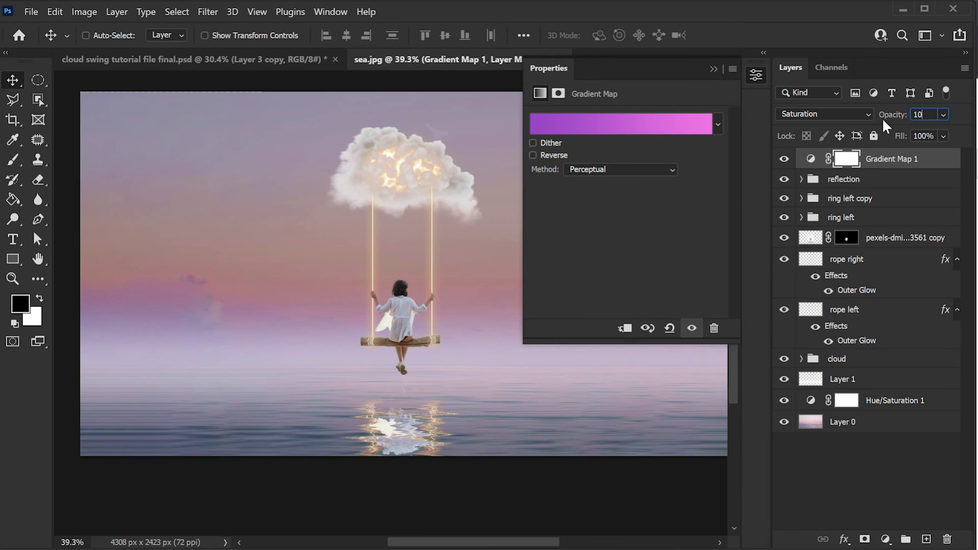
pyautogui.press('Return')
pyautogui.write('15')
pyautogui.click(756, 74)
pyautogui.click(783, 159)
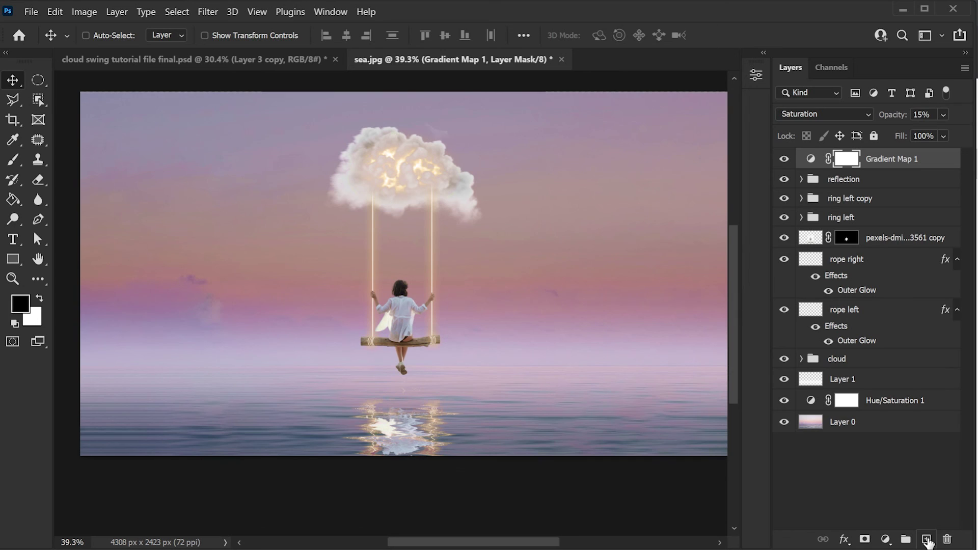
pyautogui.click(926, 539)
pyautogui.press('x')
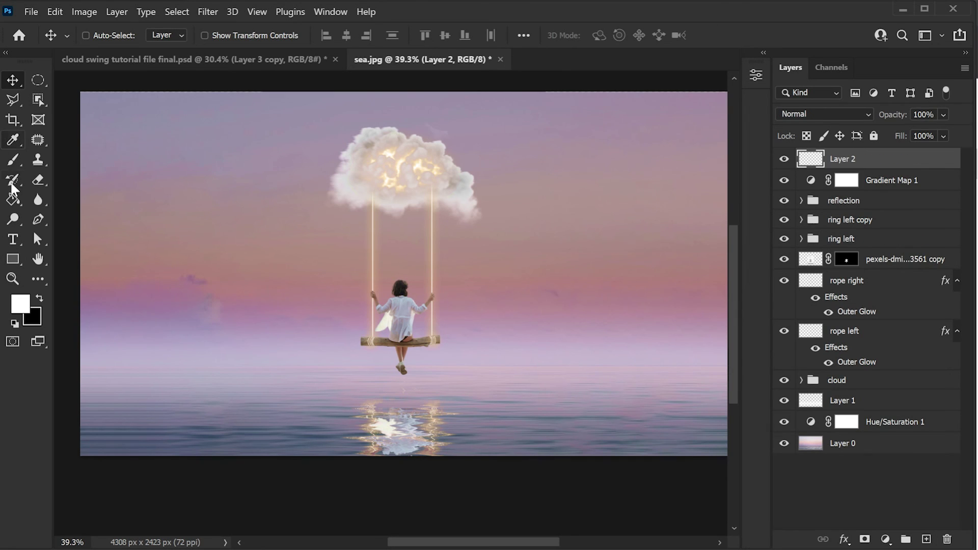
# - Fill Layer 2 with black and apply Add Noise at 26%
pyautogui.click(13, 199)
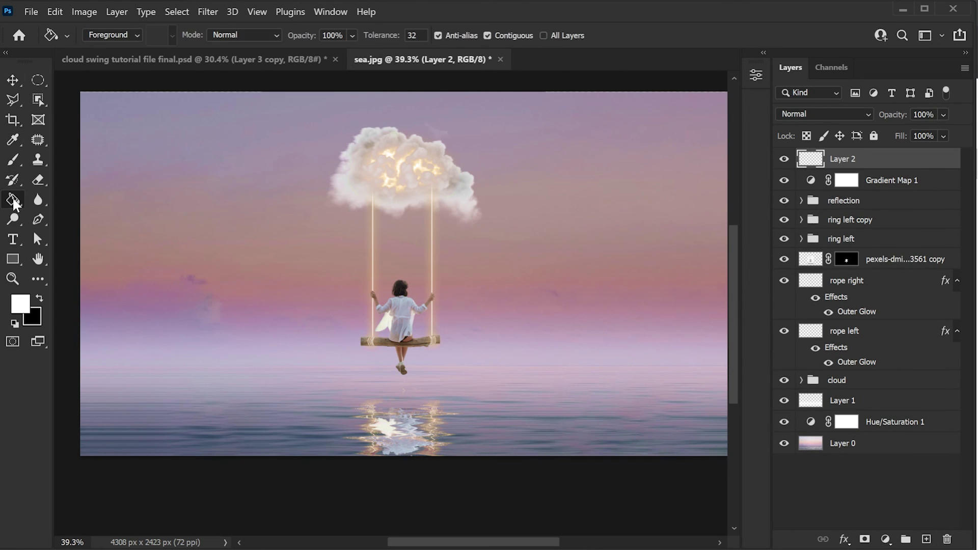
pyautogui.click(39, 300)
pyautogui.click(520, 268)
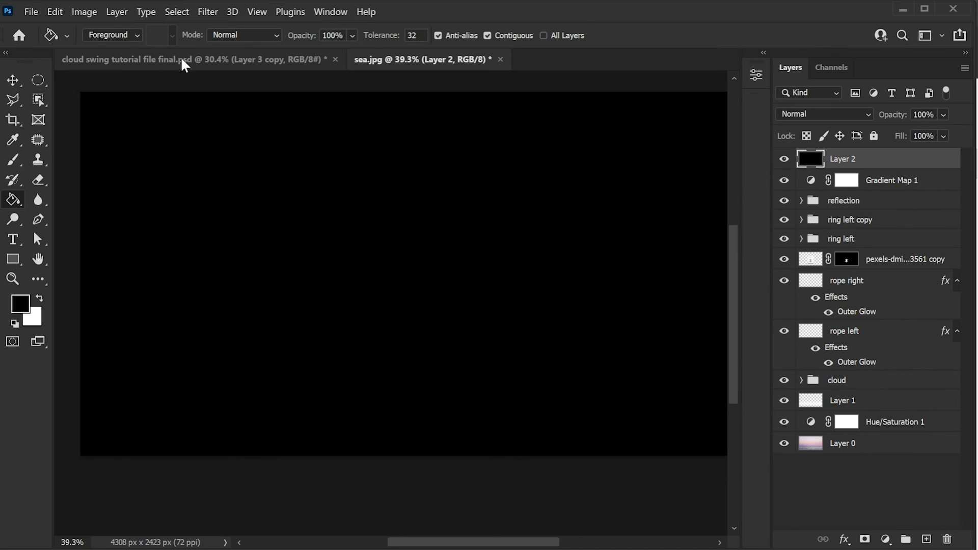
pyautogui.click(208, 13)
pyautogui.moveTo(219, 234)
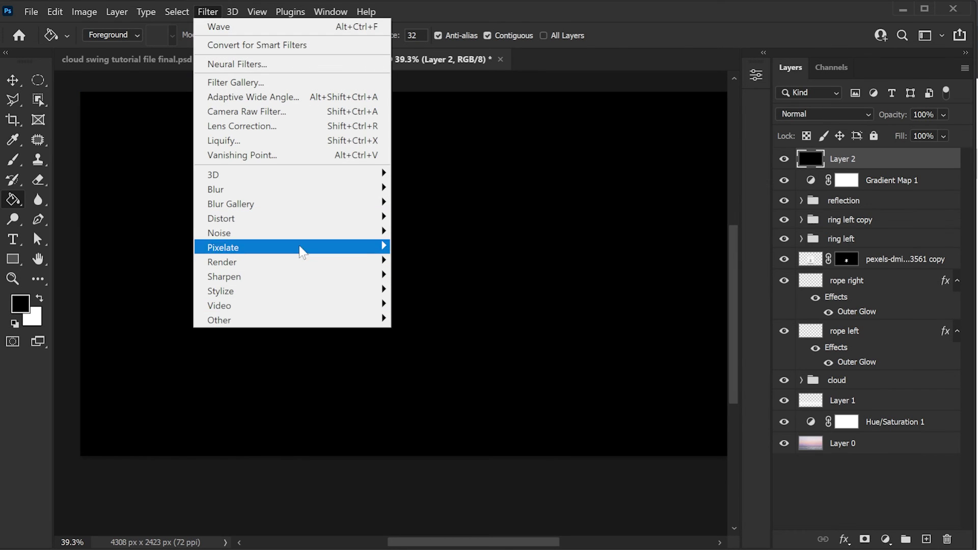
pyautogui.click(455, 234)
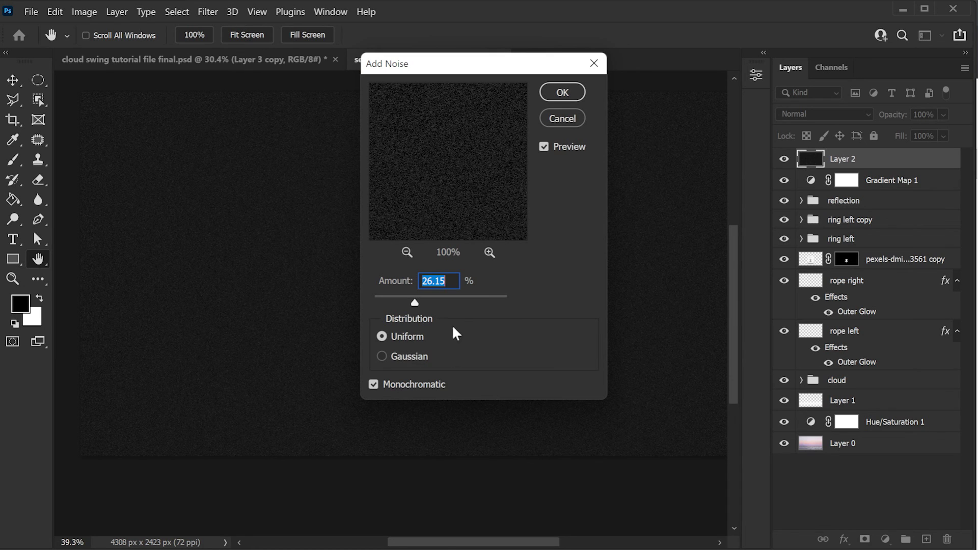
pyautogui.click(562, 96)
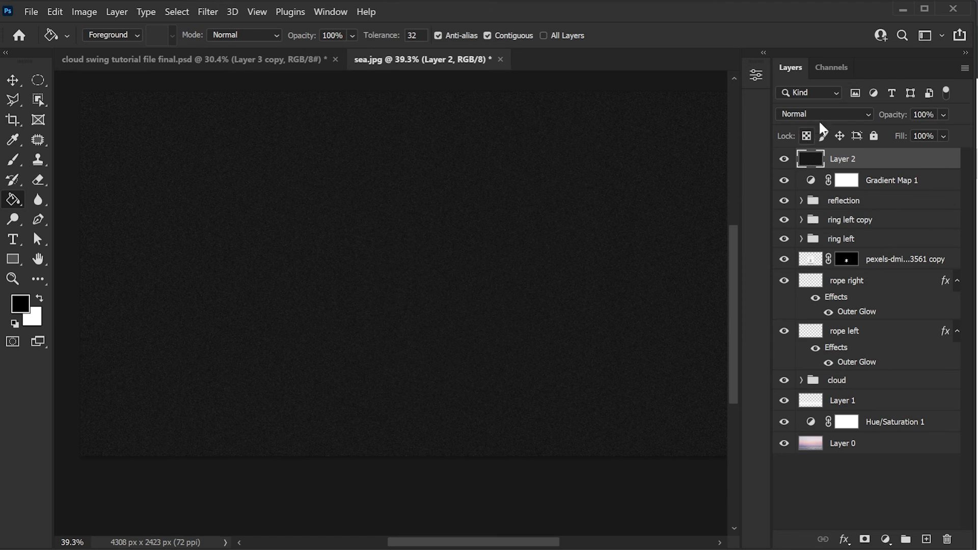
# - Set the noise layer's blend mode to Color Dodge at 50% opacity
pyautogui.click(825, 114)
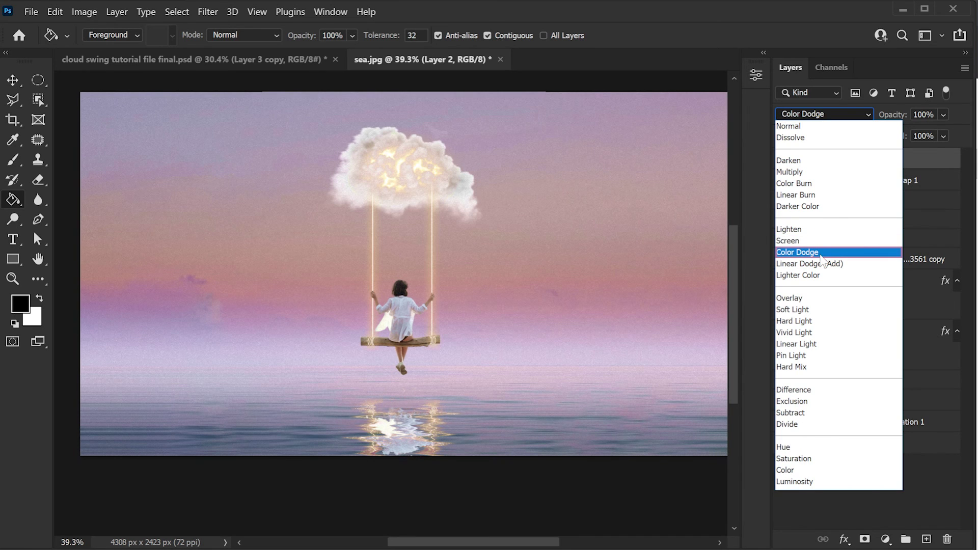
pyautogui.click(821, 253)
pyautogui.press('Tab')
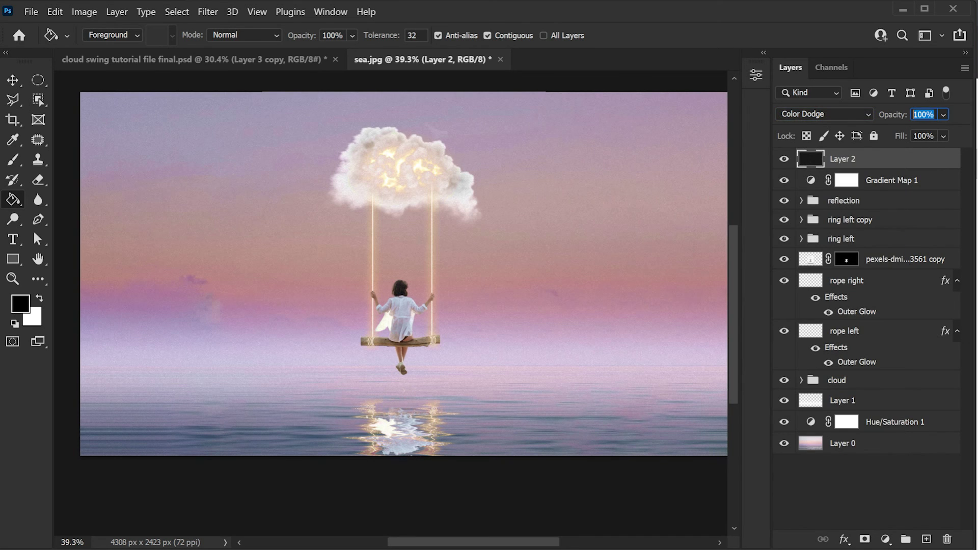
pyautogui.write('50')
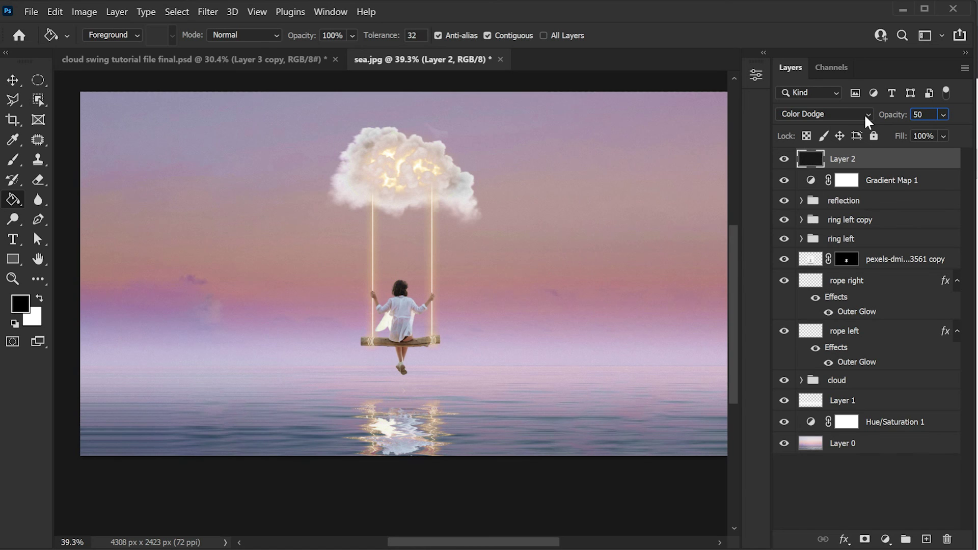
pyautogui.press('Return')
pyautogui.moveTo(543, 278); pyautogui.dragTo(525, 292)
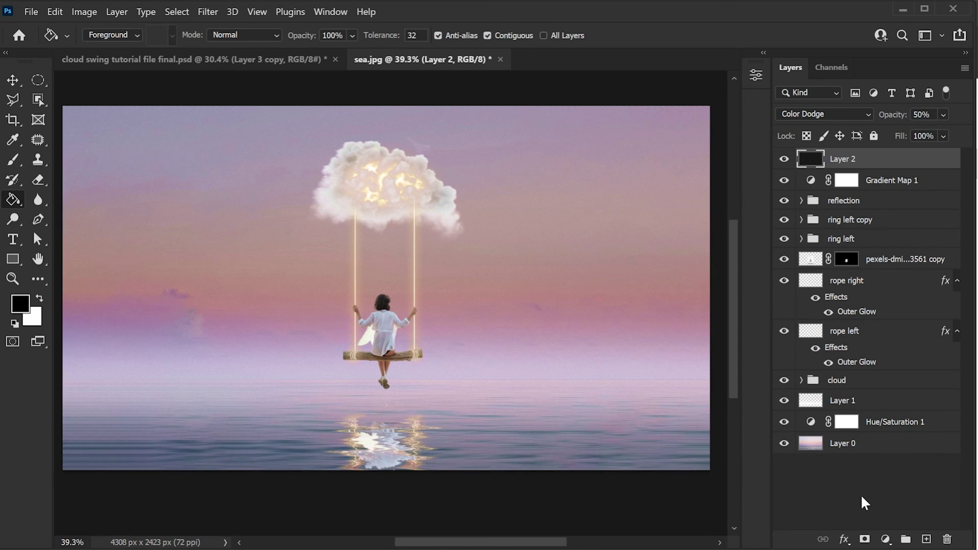